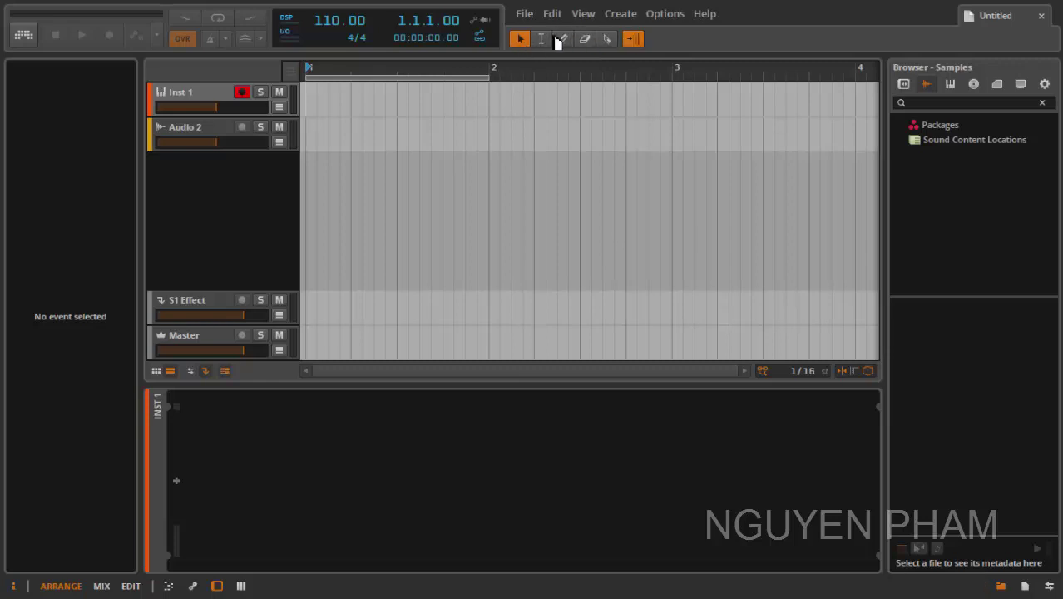
left_click(526, 14)
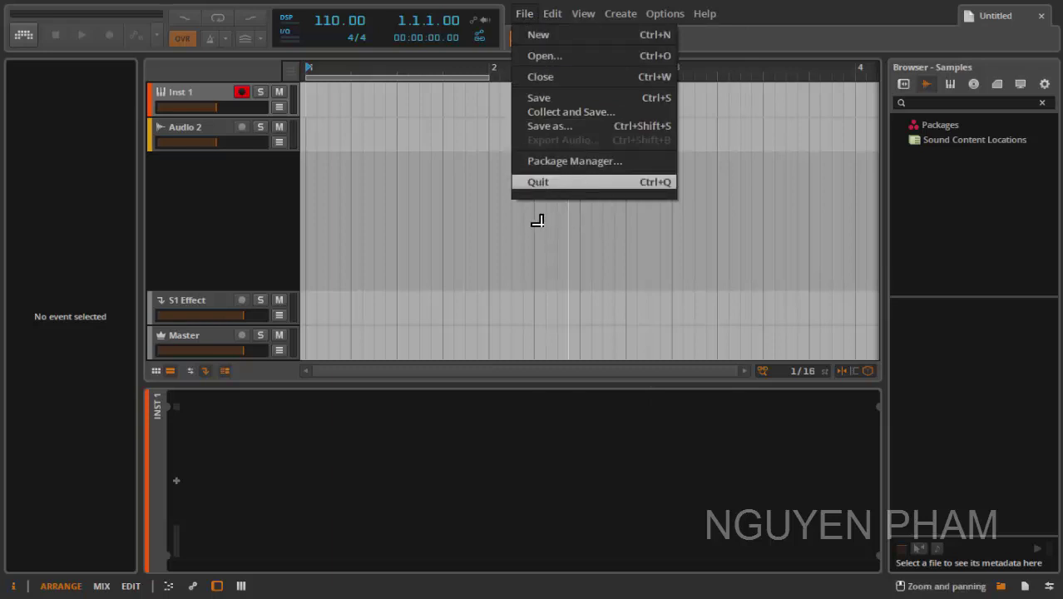
left_click(433, 201)
left_click(654, 24)
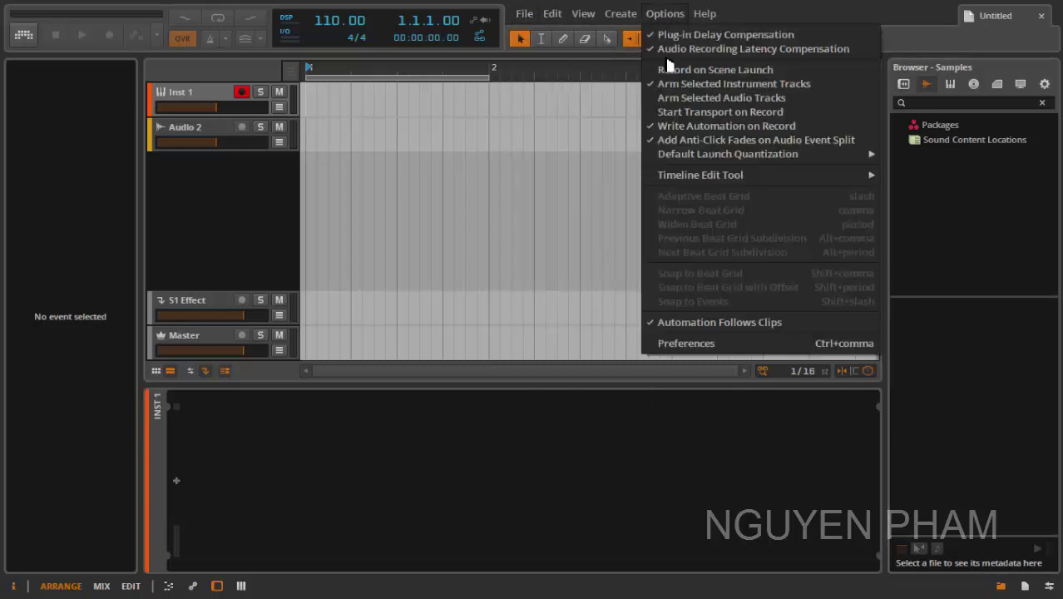
left_click(449, 155)
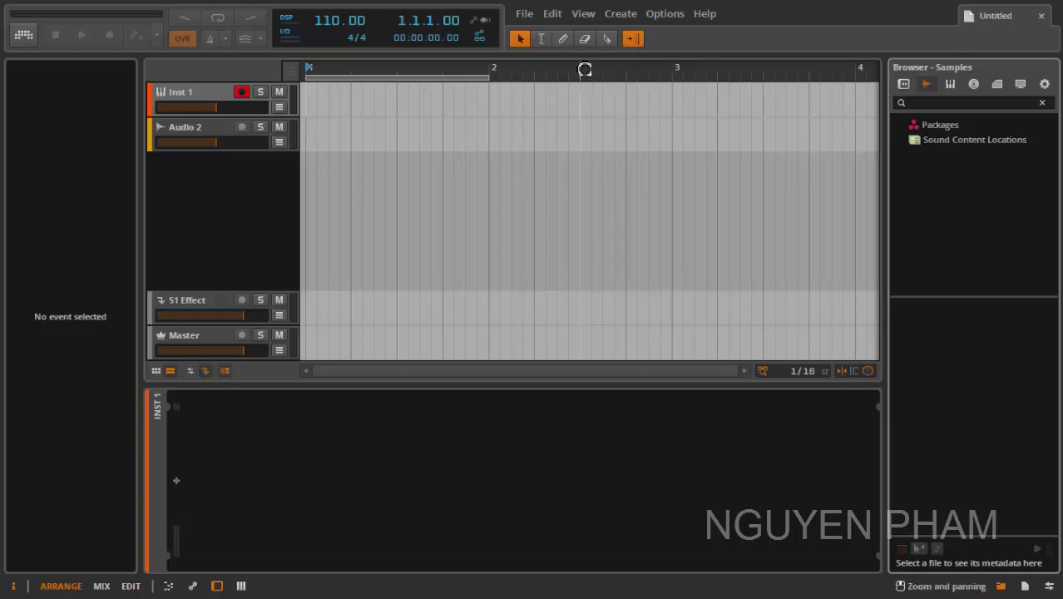
- Switch back and forth between the Object Selection and Time Selection tools, ending on Object Selection
left_click(543, 39)
left_click(531, 42)
left_click(540, 40)
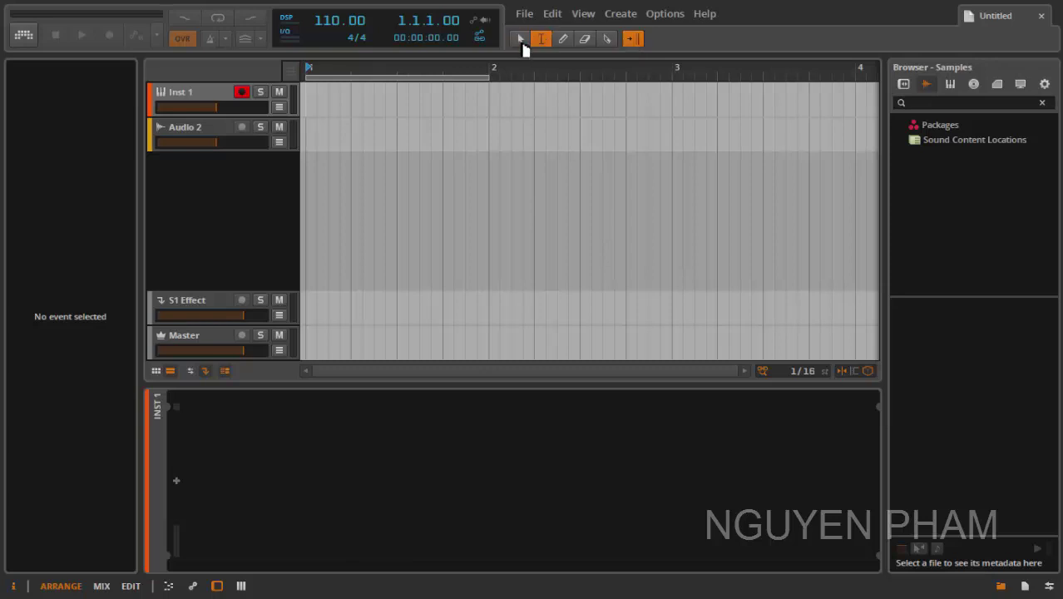
left_click(521, 39)
left_click(540, 40)
left_click(524, 39)
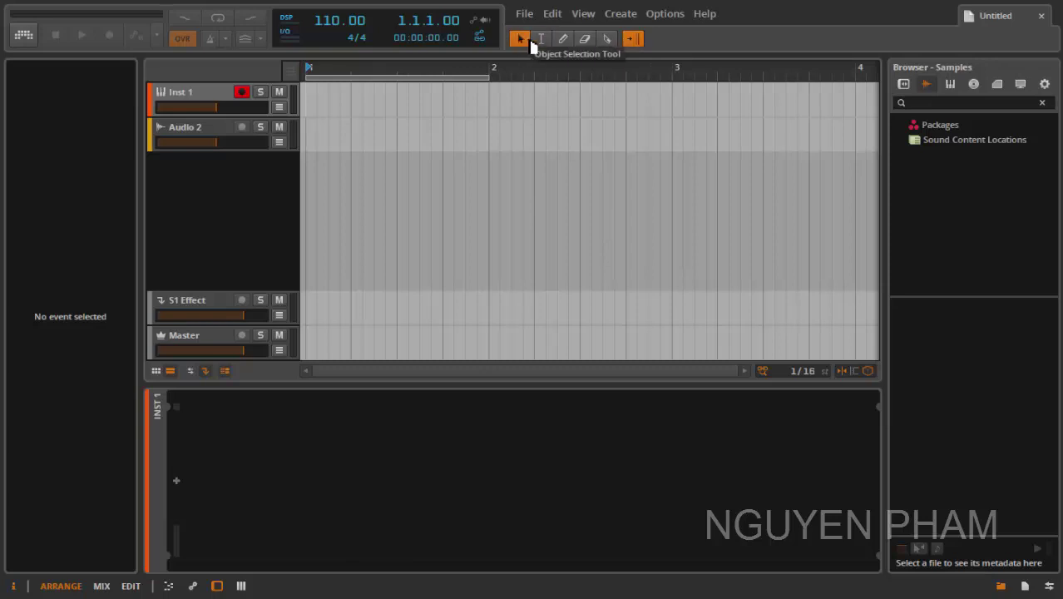
left_click(538, 40)
left_click(521, 39)
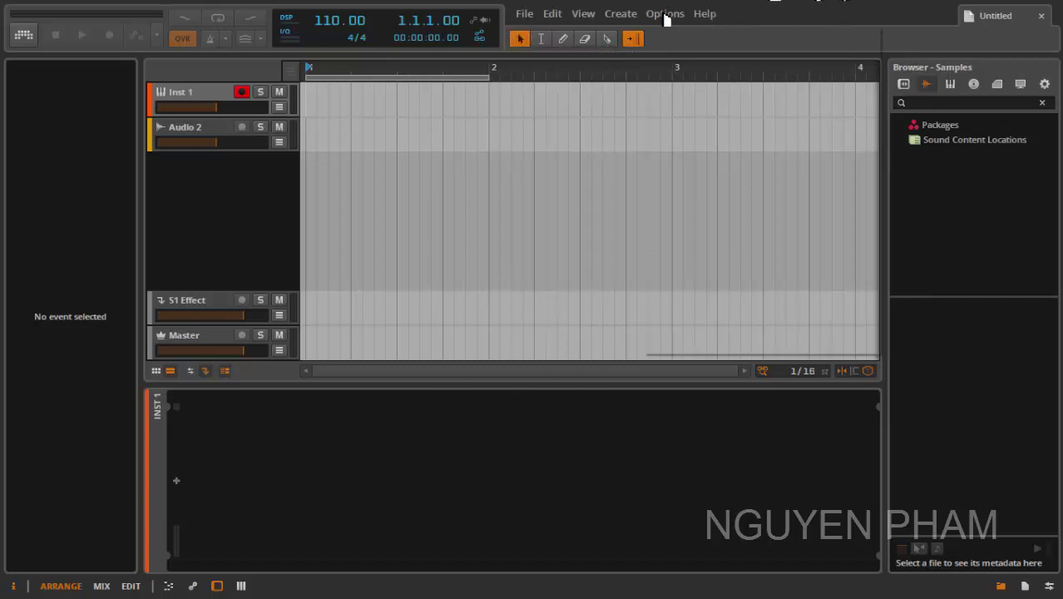
left_click(666, 14)
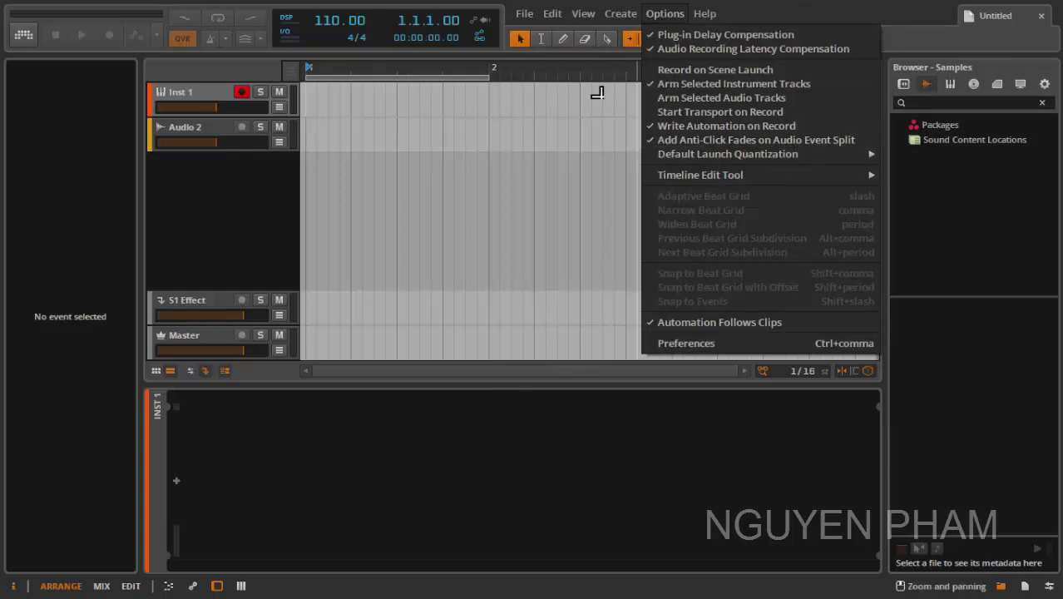
left_click(530, 15)
left_click(512, 143)
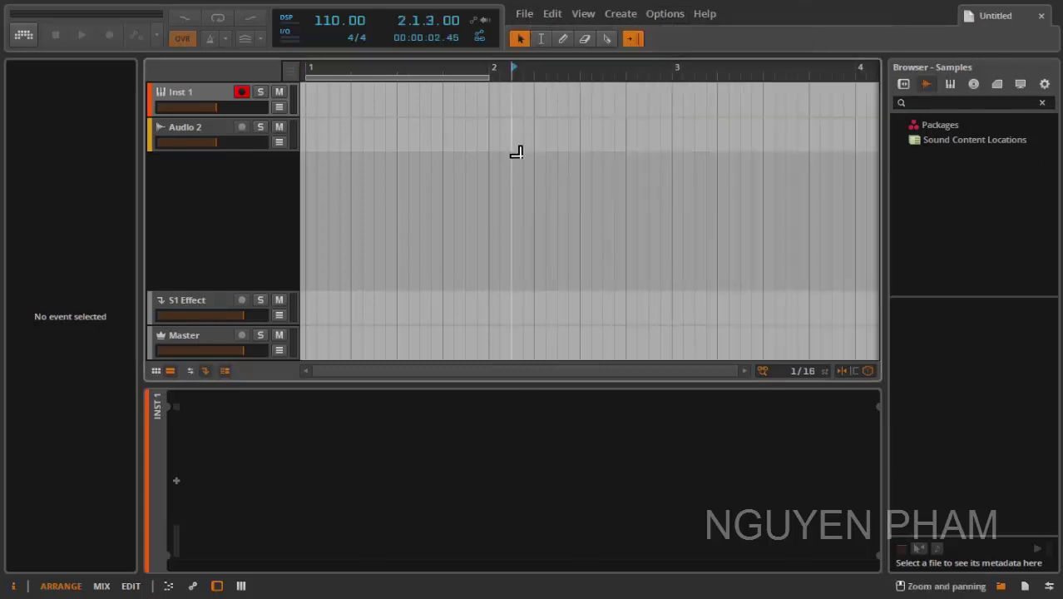
- Select the Inst 1 and Audio 2 tracks in turn to compare their inspector settings, ending on Inst 1
left_click(187, 93)
left_click(203, 130)
left_click(191, 105)
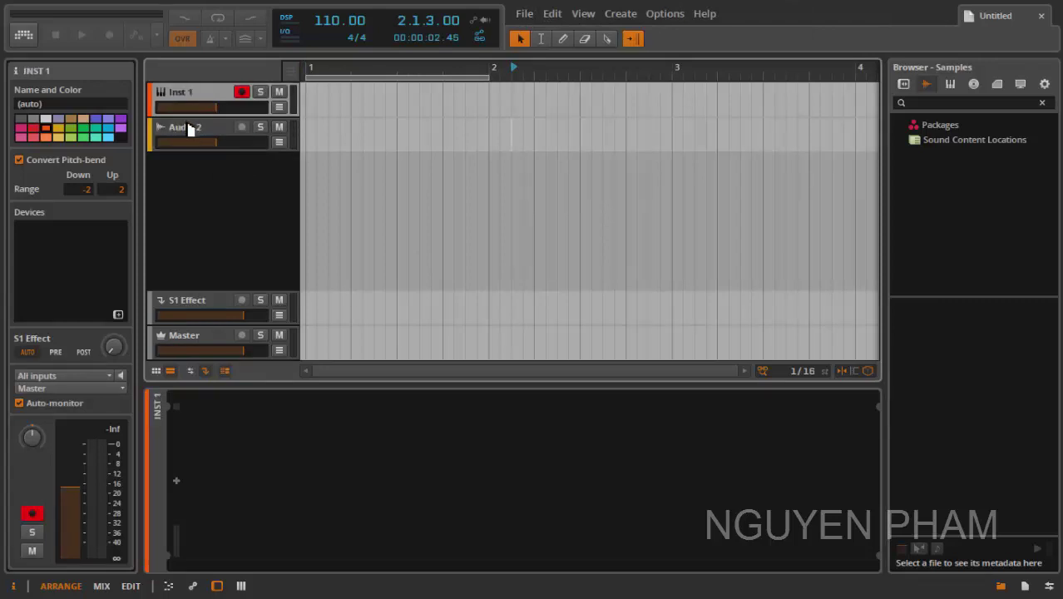
left_click(188, 130)
left_click(197, 105)
left_click(196, 127)
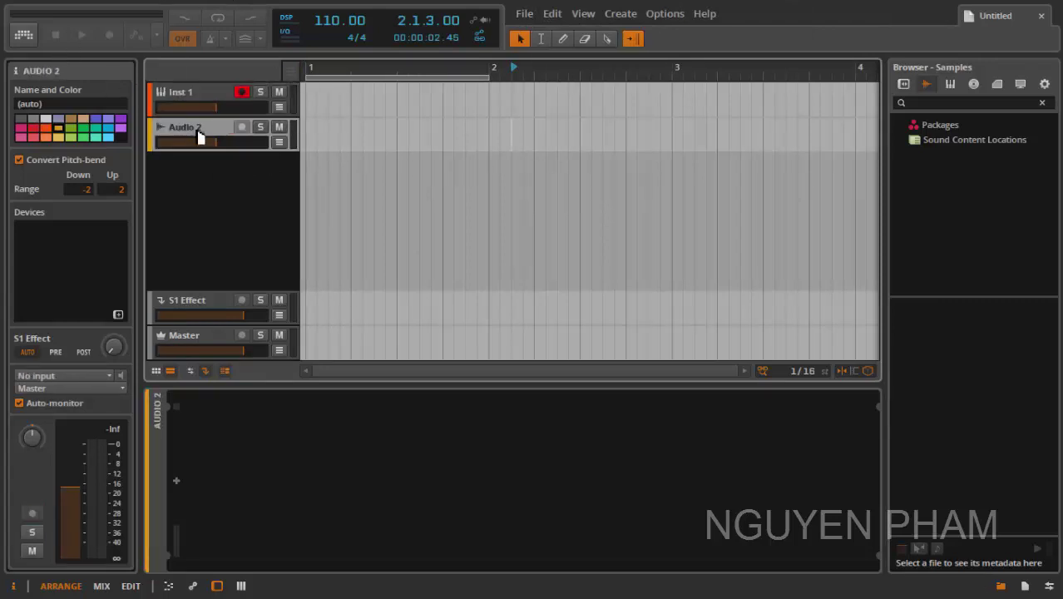
left_click(199, 108)
left_click(203, 137)
left_click(193, 101)
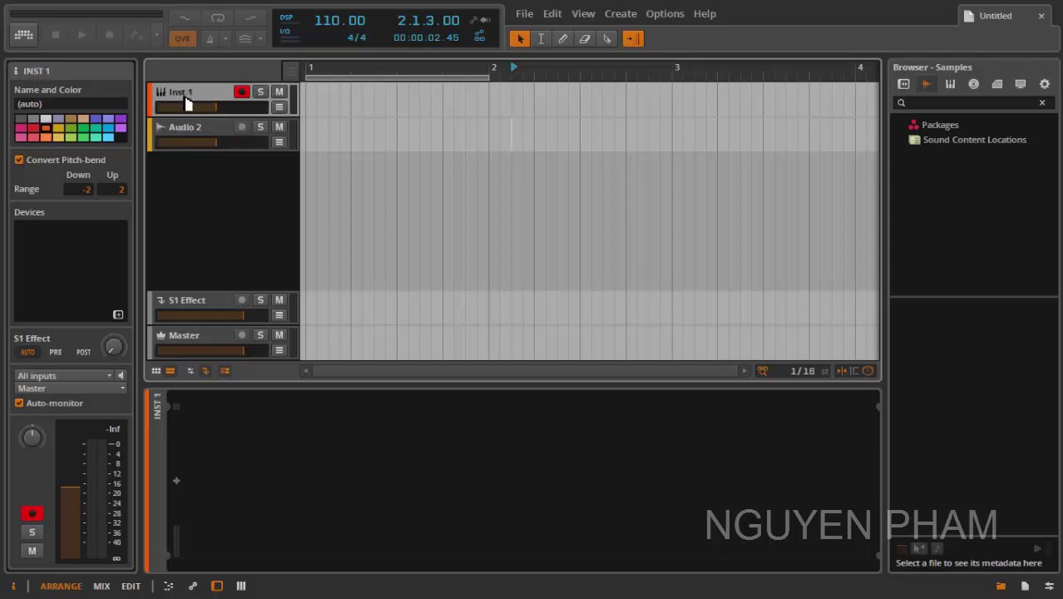
left_click(186, 127)
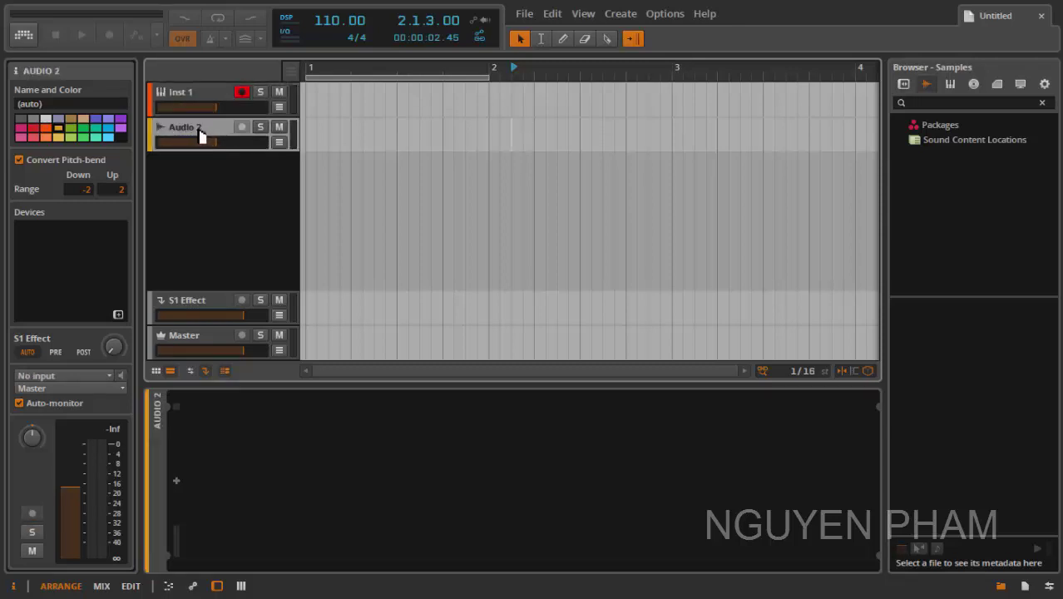
left_click(190, 99)
left_click(204, 131)
left_click(200, 104)
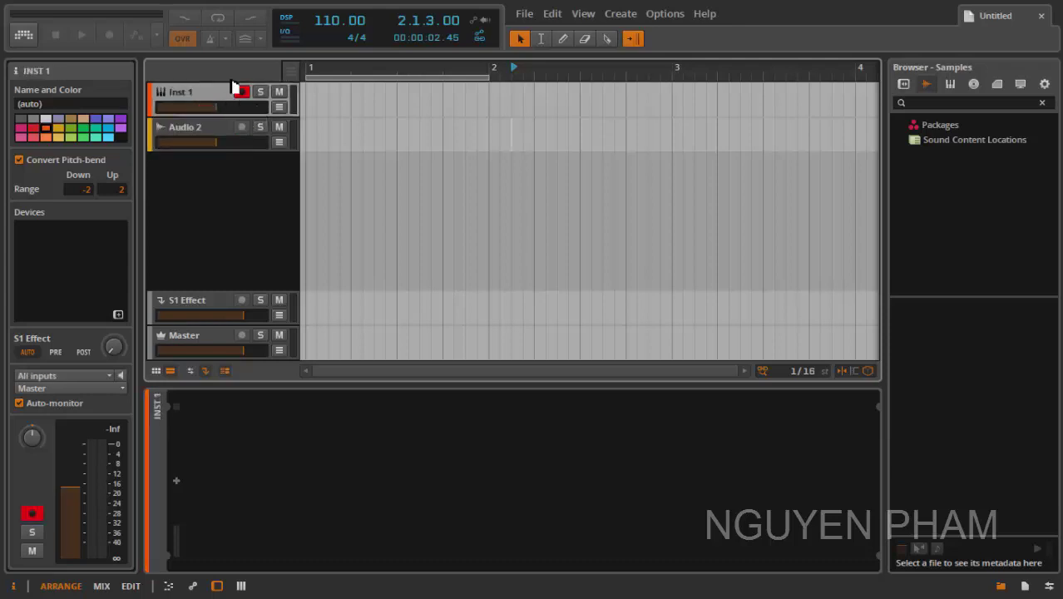
- Open the Preferences and look through the General, Audio and Controllers settings, ending on Audio
left_click(665, 13)
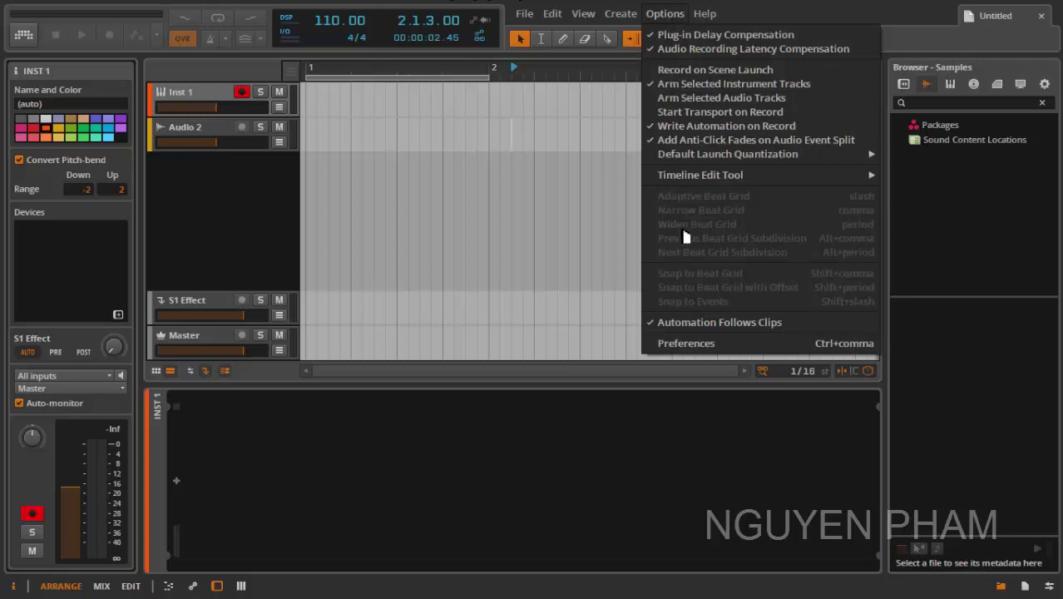
left_click(705, 342)
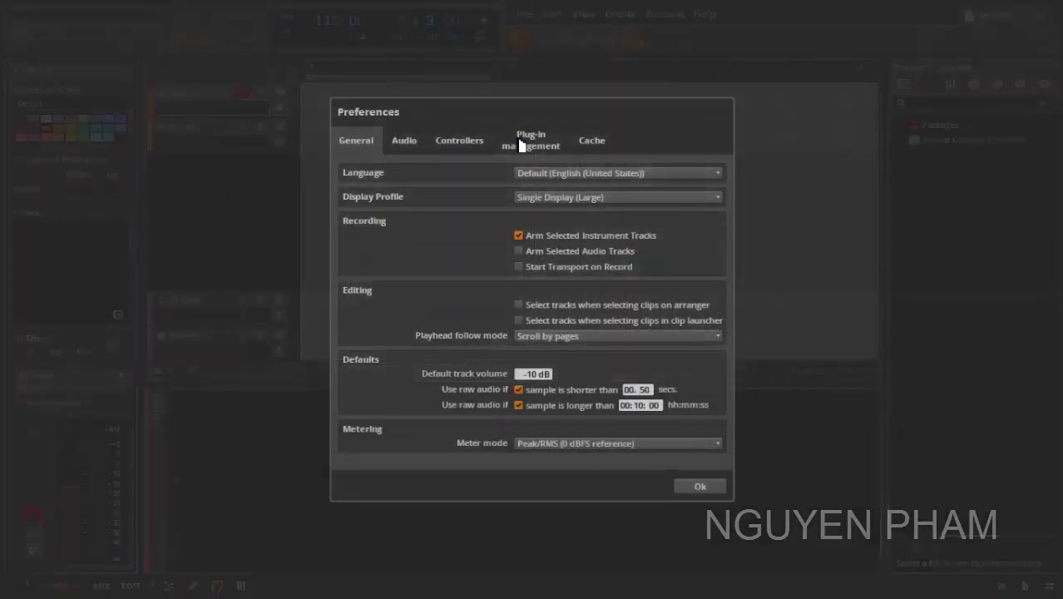
left_click(405, 147)
left_click(366, 149)
left_click(413, 143)
left_click(470, 150)
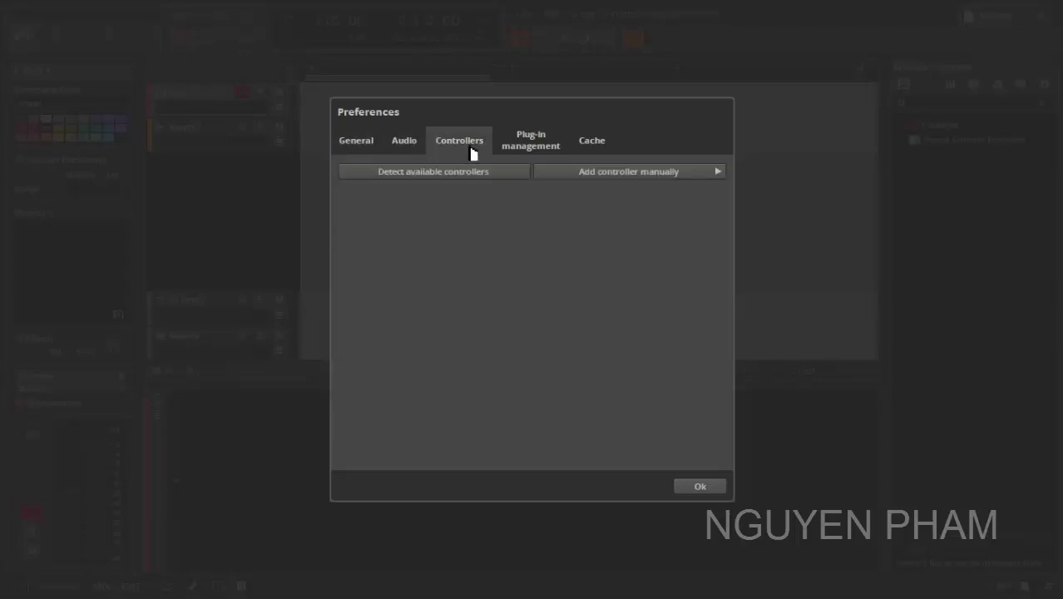
left_click(415, 149)
left_click(344, 146)
left_click(391, 143)
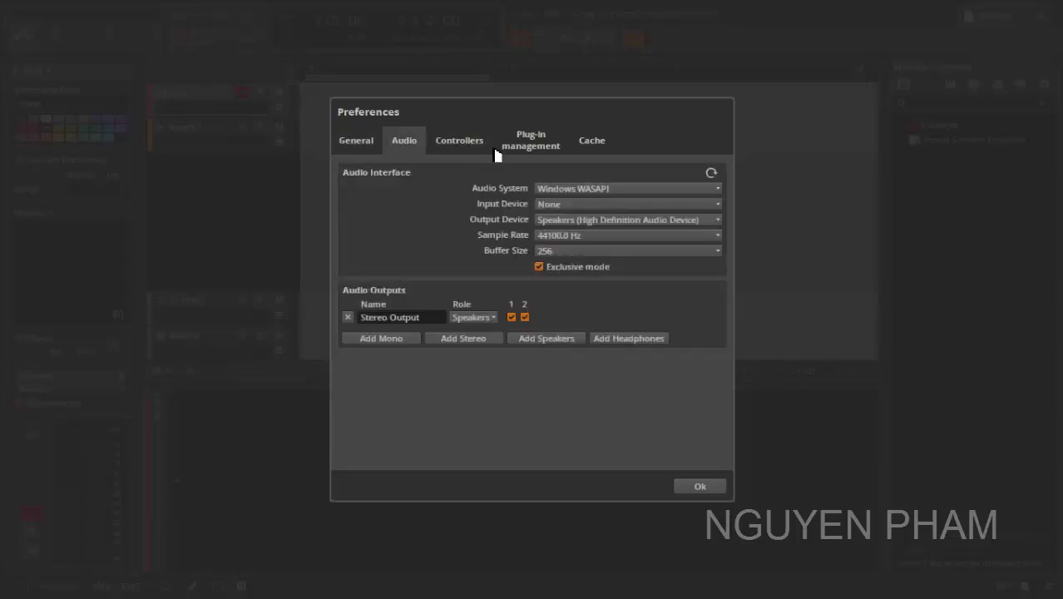
left_click(365, 151)
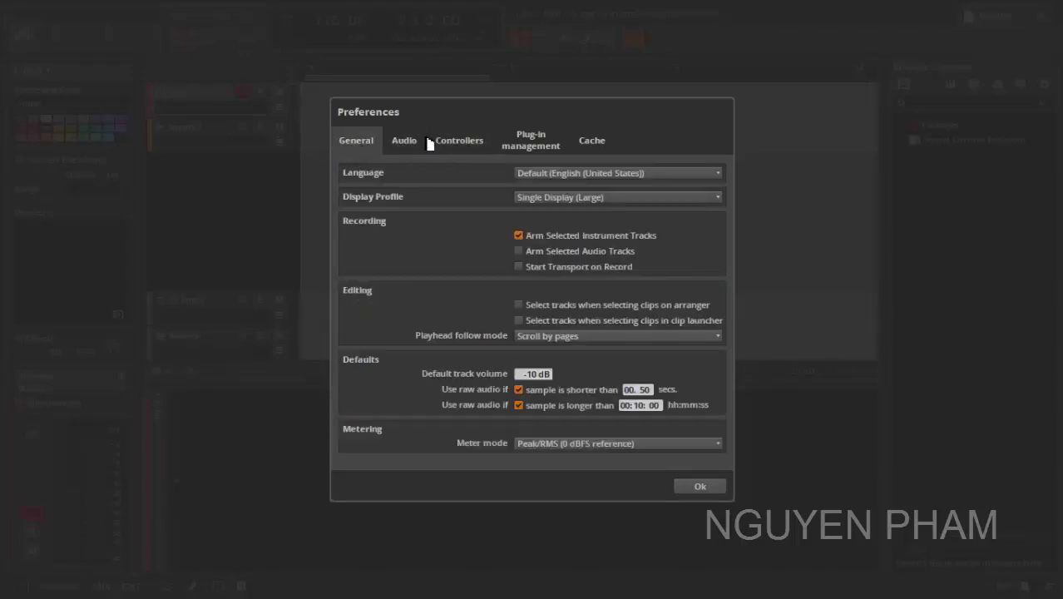
left_click(443, 146)
left_click(420, 147)
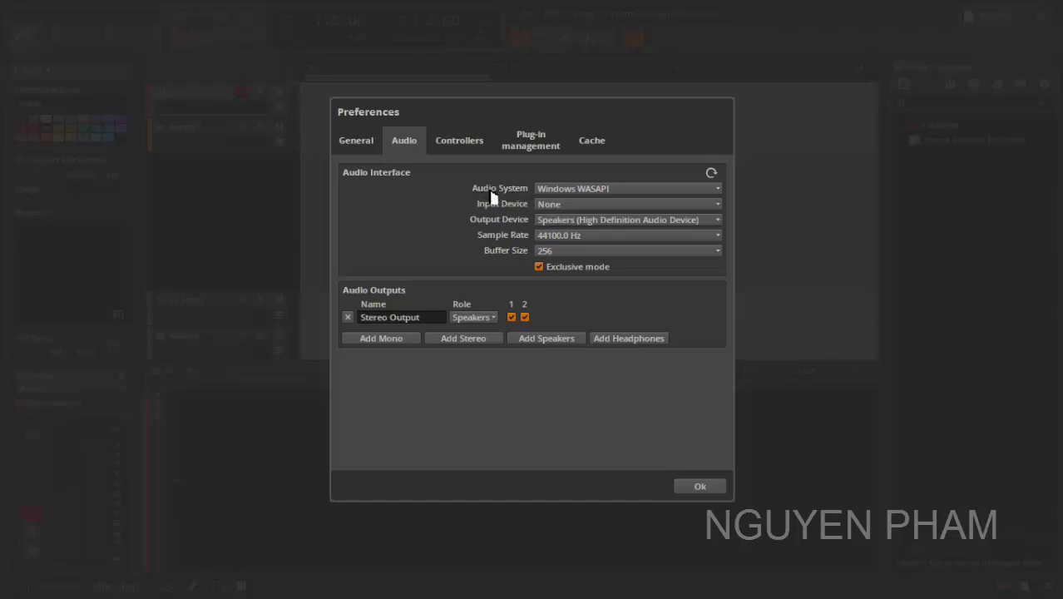
- Examine the available audio systems and the stereo output's name in the Audio preferences
left_click(692, 197)
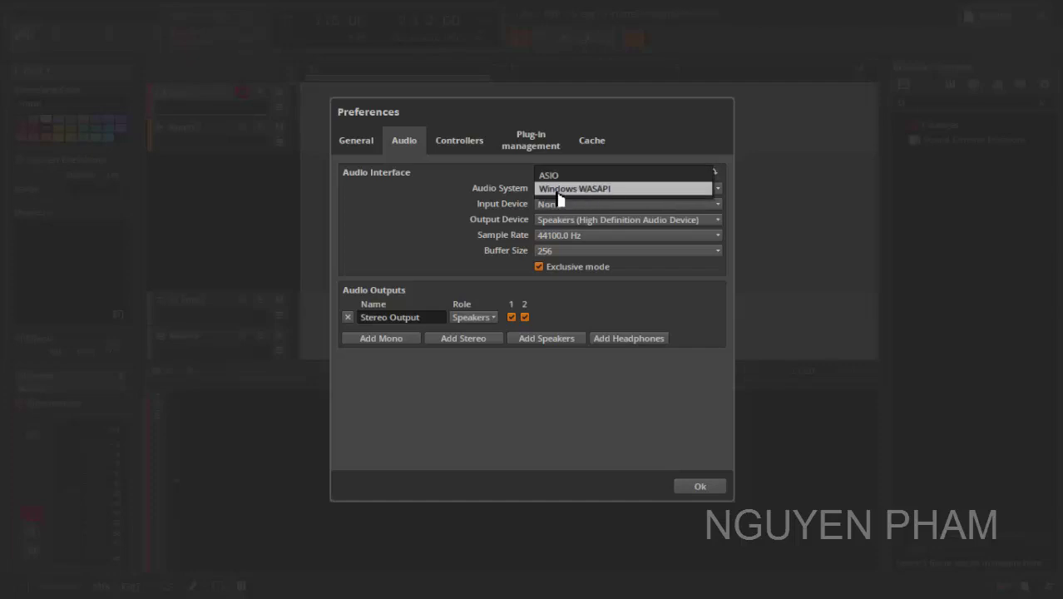
left_click(517, 213)
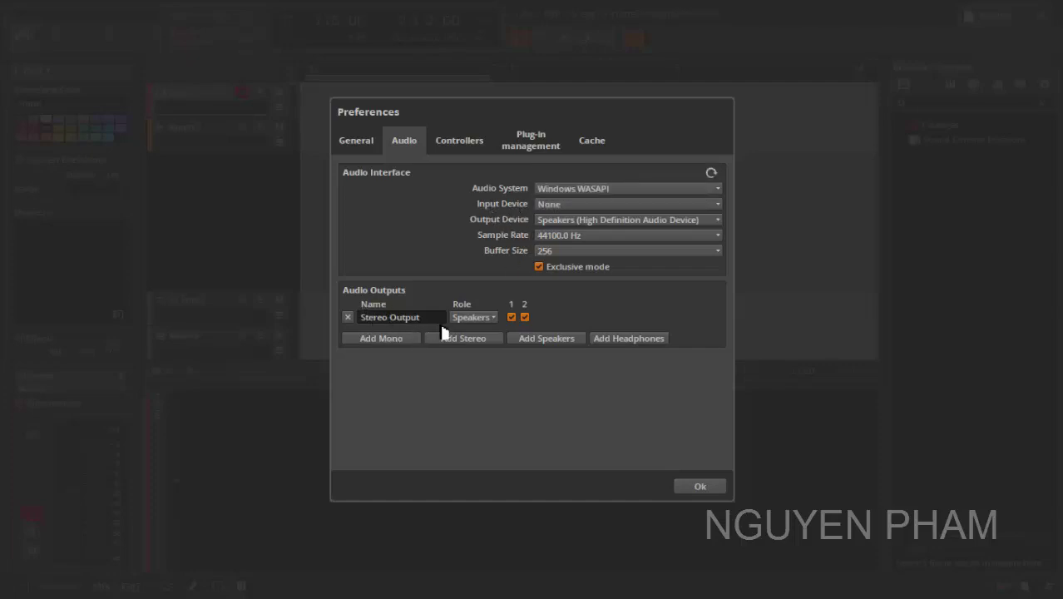
left_click_drag(430, 317, 354, 320)
left_click_drag(424, 326, 357, 322)
- Examine the manufacturers offered for adding a controller manually in the Controllers preferences
left_click(458, 143)
left_click(533, 146)
left_click(489, 144)
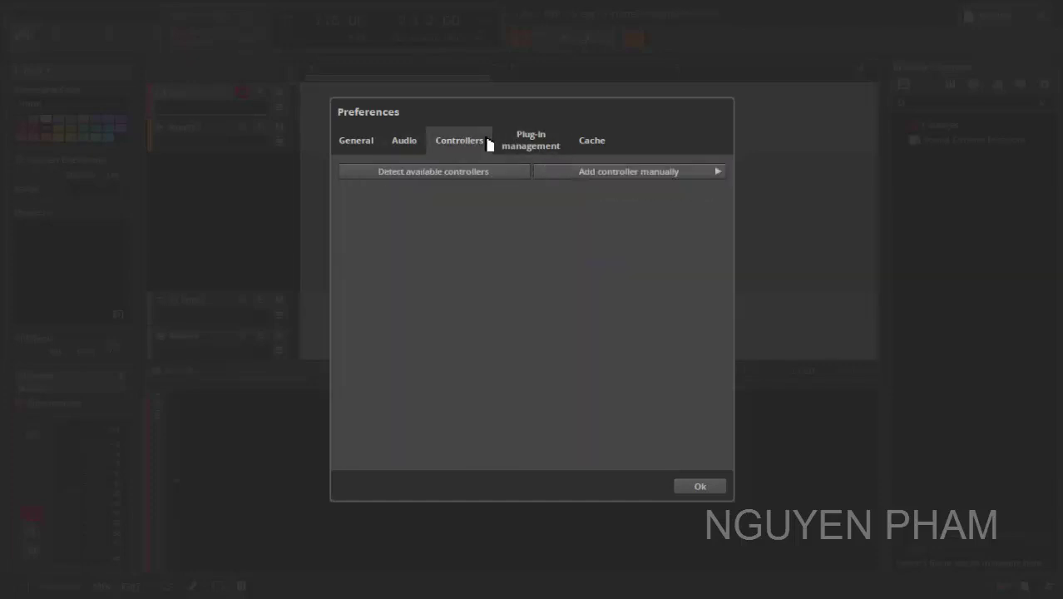
left_click(703, 175)
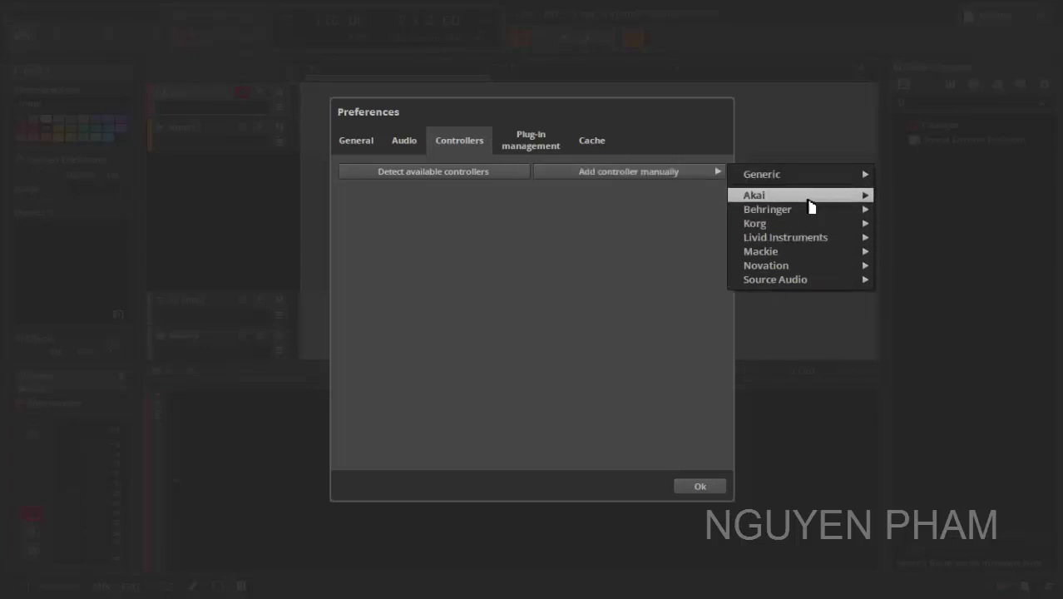
left_click(573, 260)
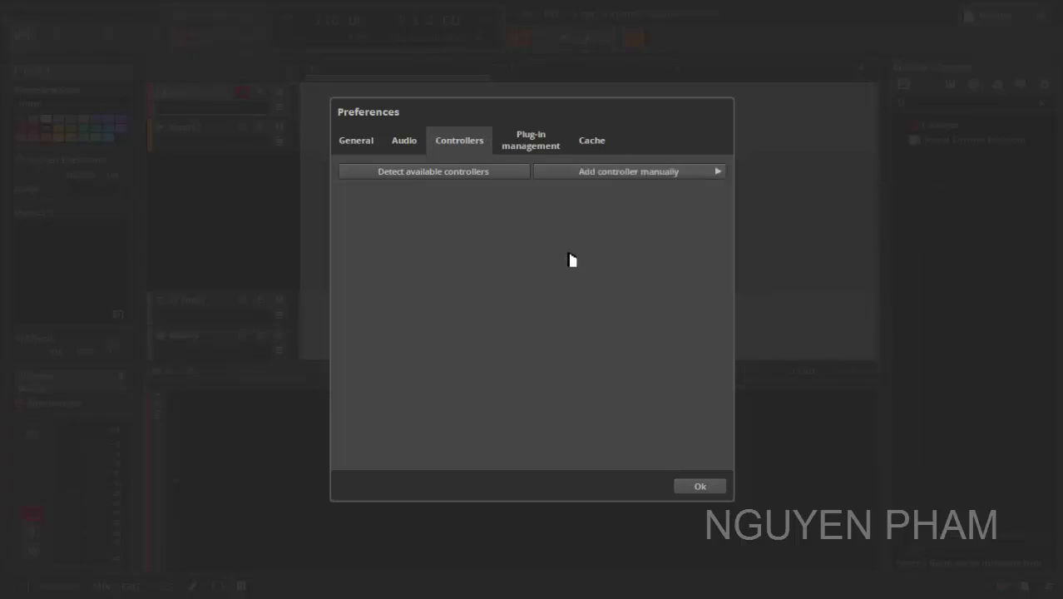
- Review the plug-in list in the Plug-in management preferences and the audio analysis cache settings
left_click(540, 143)
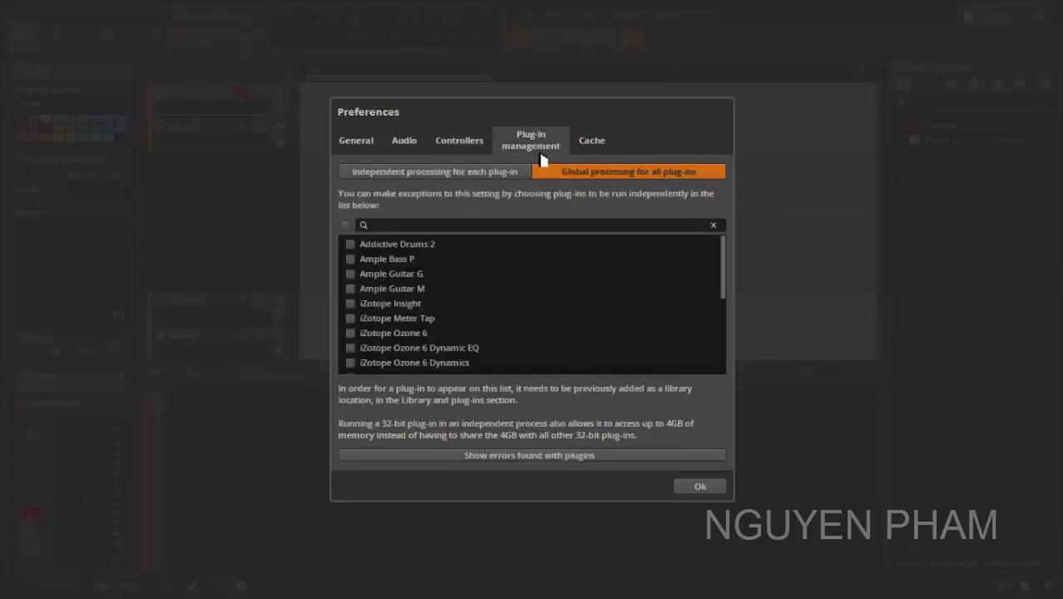
left_click_drag(726, 252, 731, 351)
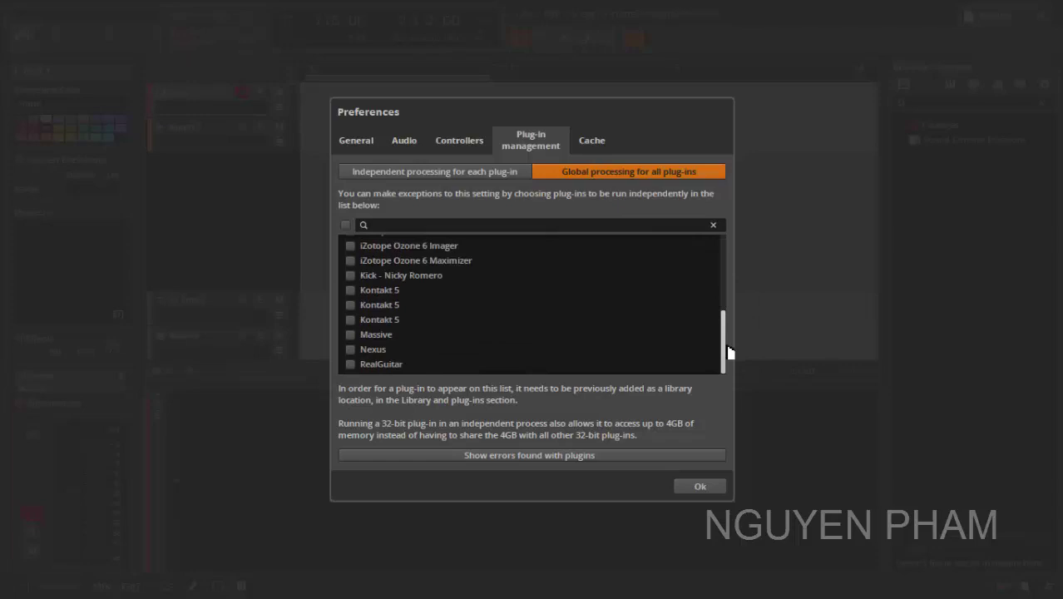
left_click(606, 140)
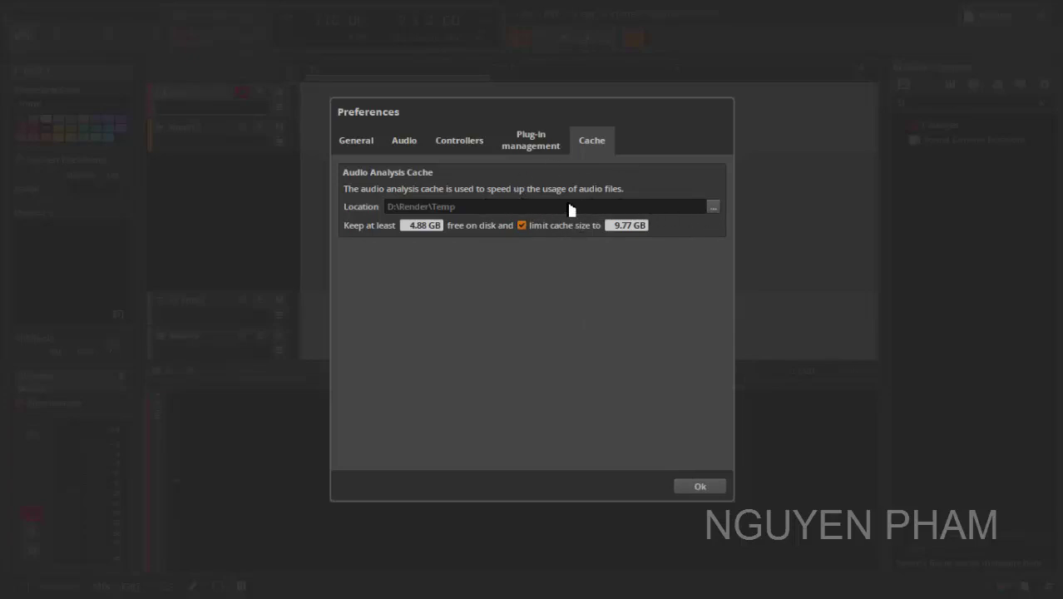
left_click(538, 141)
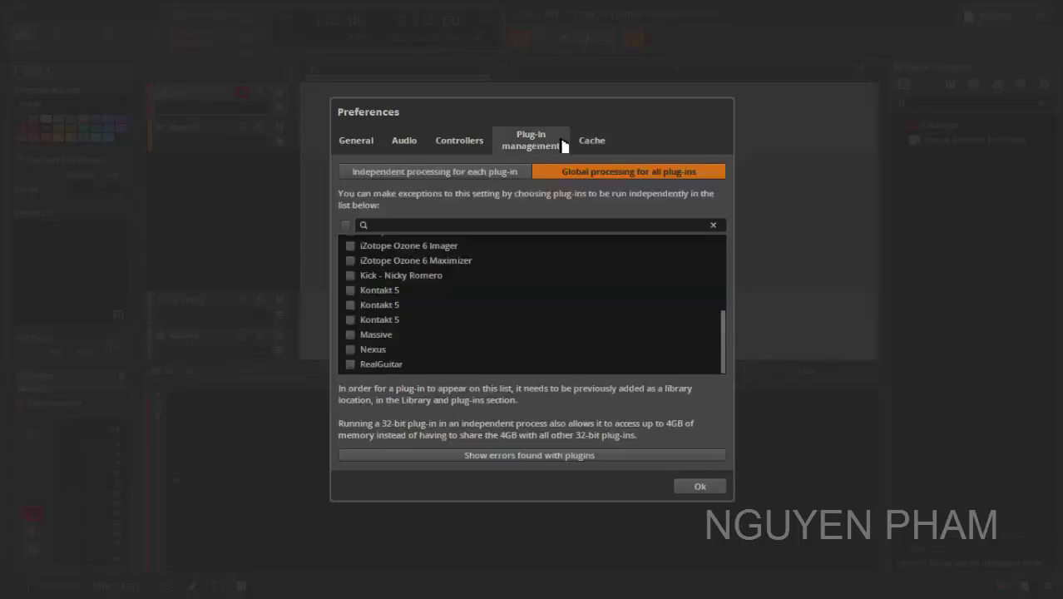
left_click(603, 143)
left_click(557, 146)
- Revisit the Audio, General and Cache preferences, and close the Preferences dialog
left_click(416, 147)
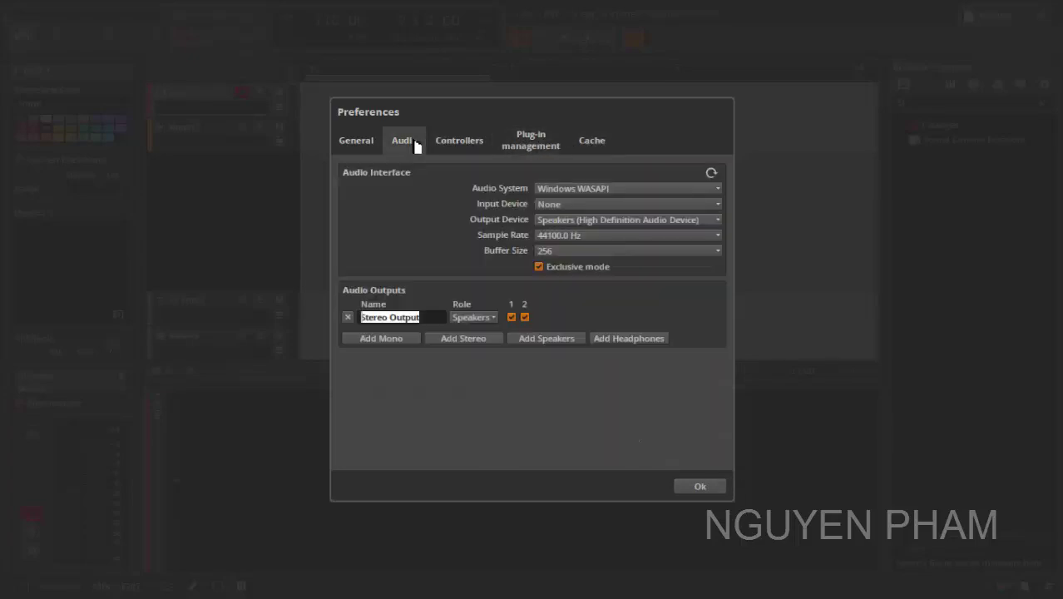
left_click(355, 140)
left_click(590, 140)
left_click(700, 486)
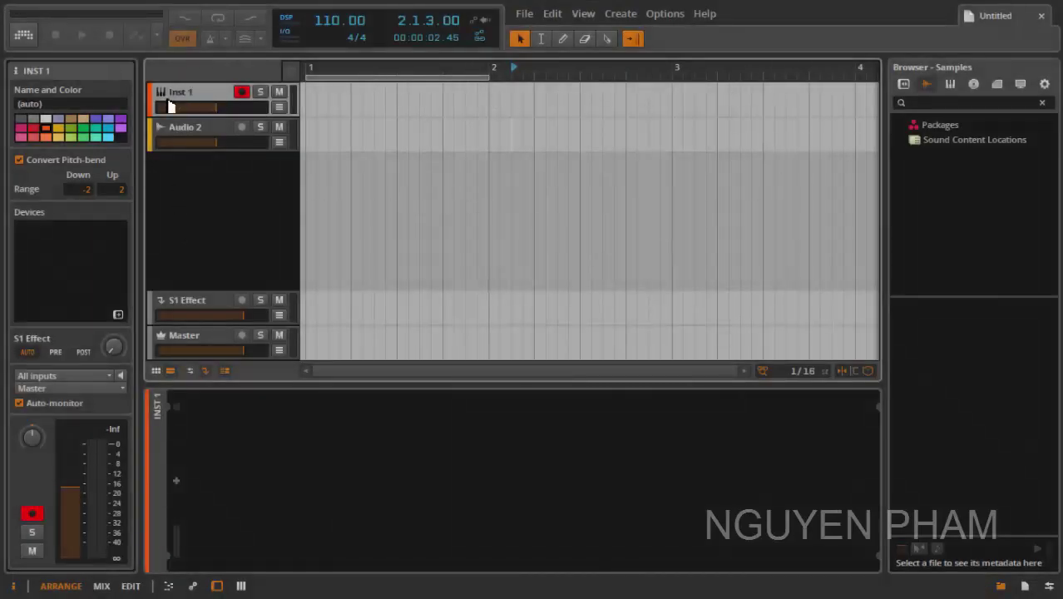
- Show Devices and Presets in the browser and collapse the VST Plug-ins location
left_click(905, 84)
left_click(949, 84)
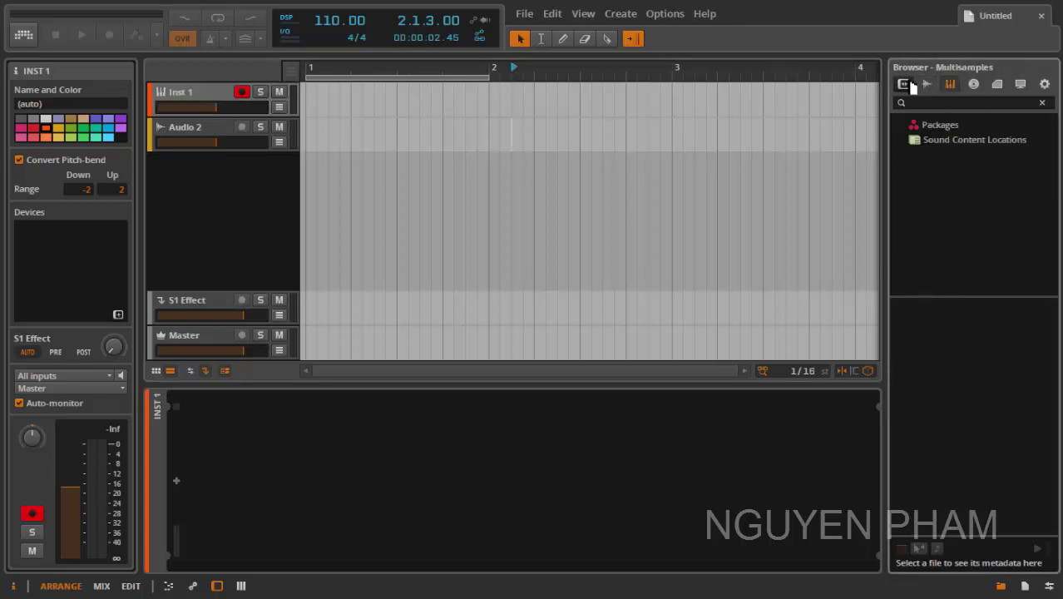
left_click(903, 84)
left_click(924, 84)
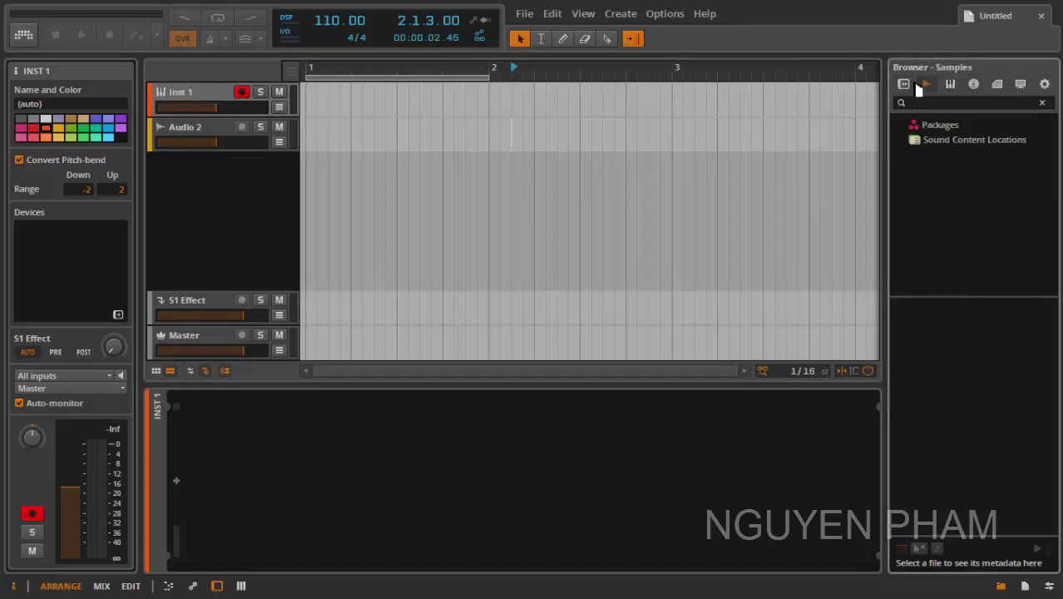
left_click(906, 84)
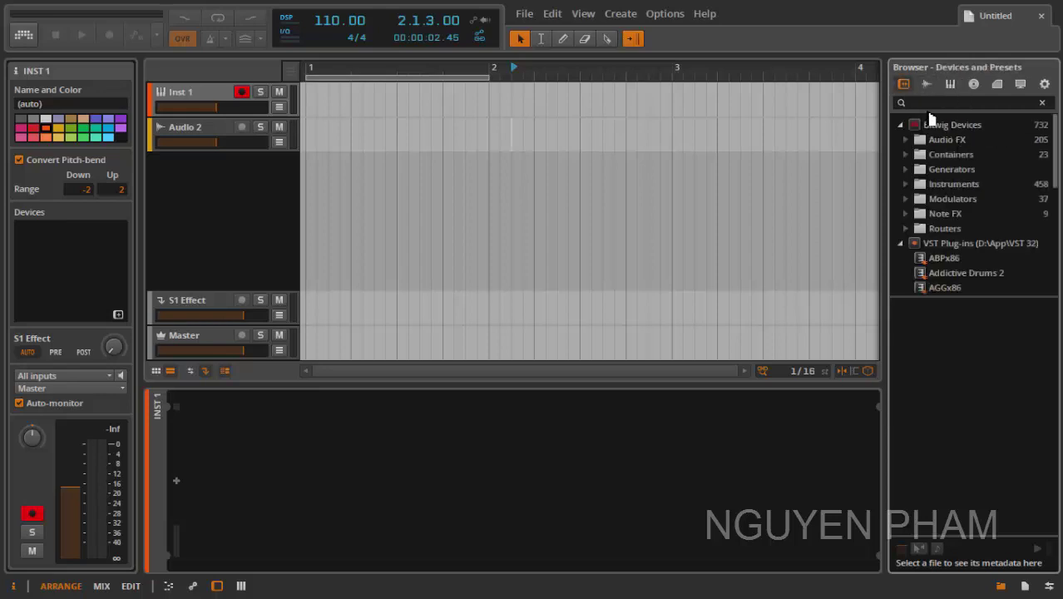
left_click(899, 243)
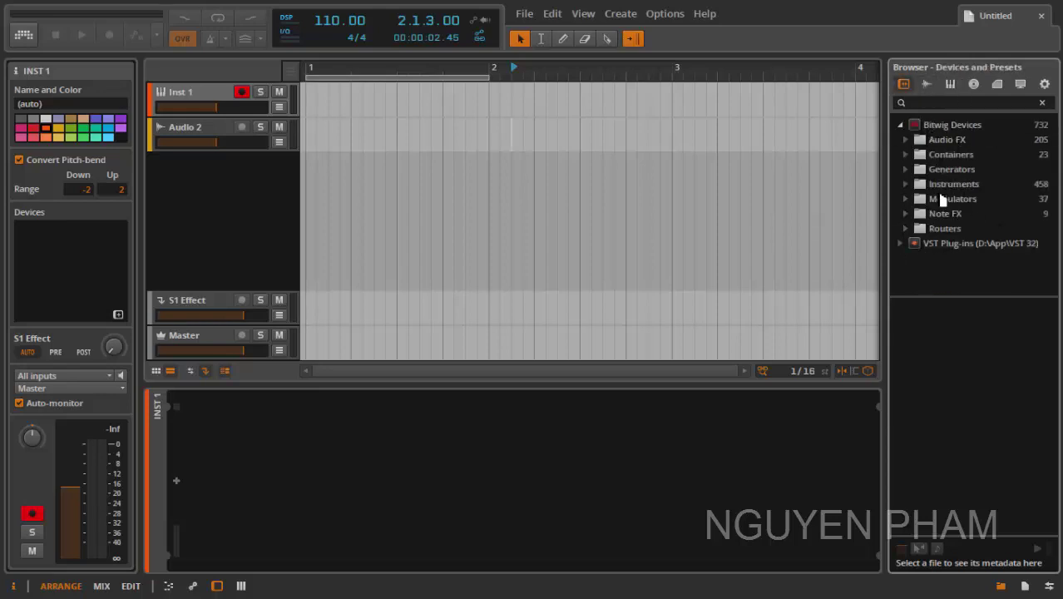
- Expand the Audio FX folder under Bitwig Devices to list its devices and presets
left_click(900, 125)
left_click(899, 125)
left_click(906, 140)
left_click(906, 139)
left_click(907, 139)
left_click(907, 140)
left_click(921, 146)
left_click(913, 146)
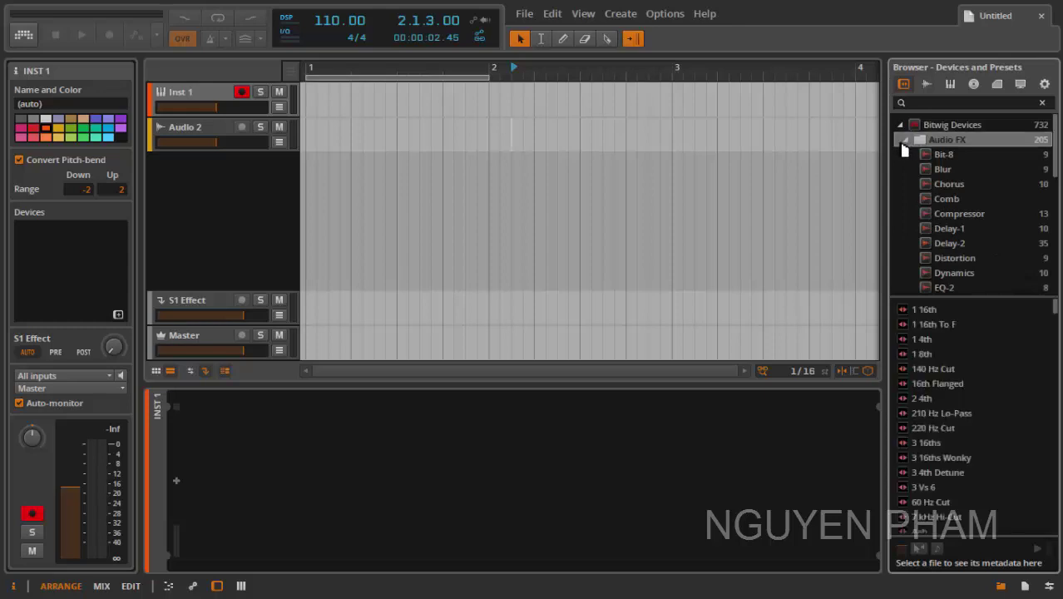
- Load the Drum Machine from the Containers folder of Bitwig Devices onto the Inst 1 track
left_click(907, 142)
left_click(907, 156)
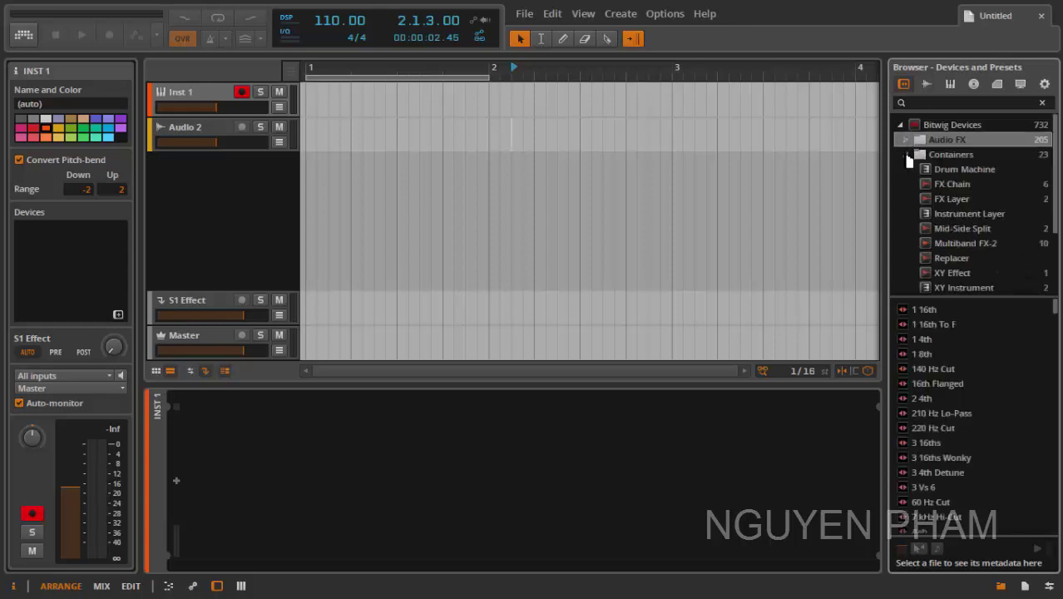
left_click(907, 155)
left_click(907, 156)
left_click(957, 170)
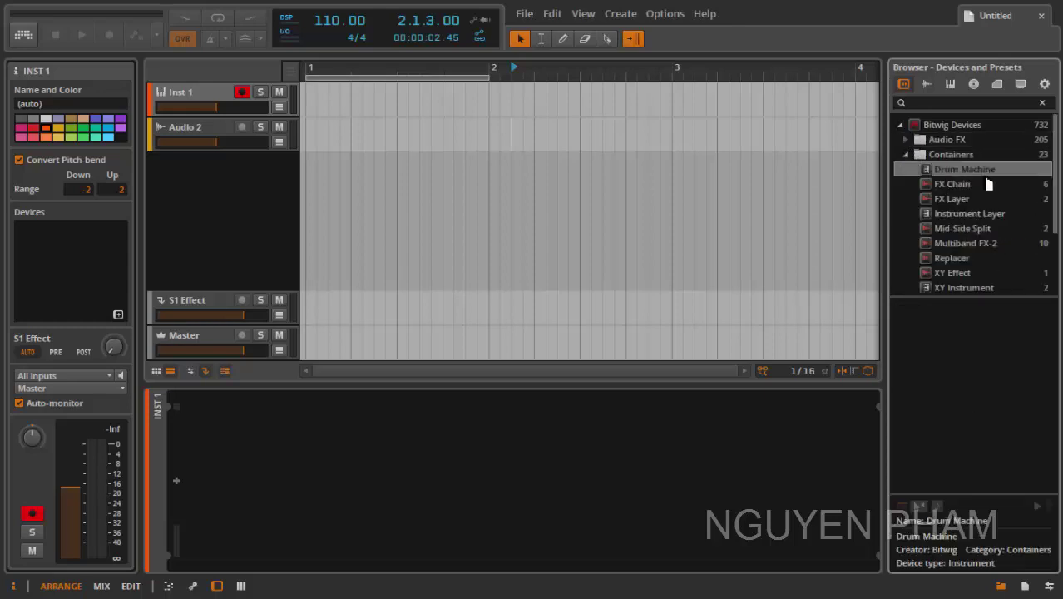
left_click(944, 188)
left_click(960, 170)
left_click_drag(869, 177, 208, 108)
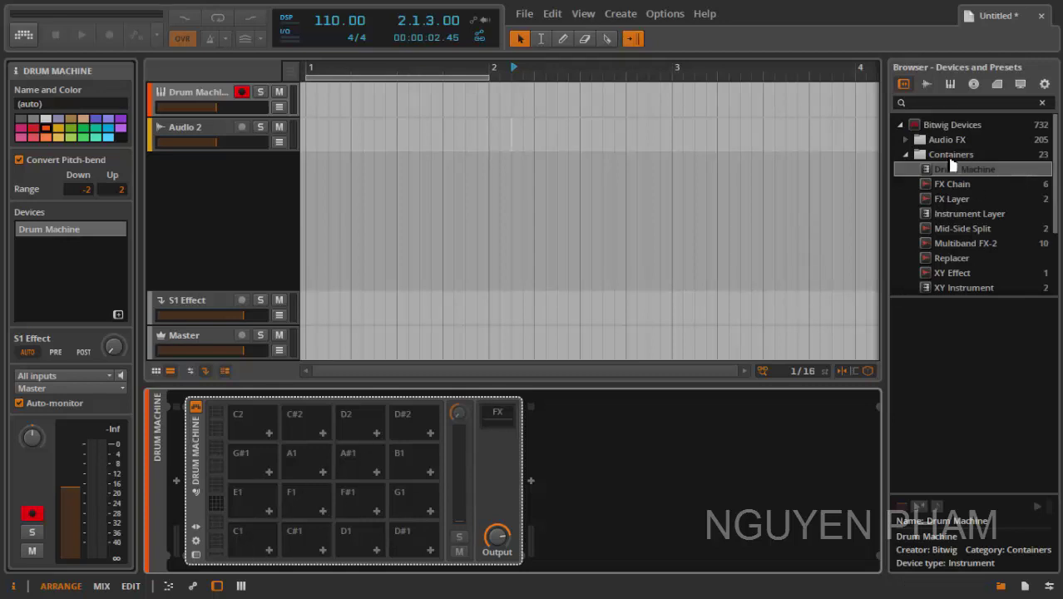
- Show the Music locations in the browser and expand the VTR1 Kicks folder inside the Vengeance Trap Essentials pack
left_click(994, 86)
left_click(974, 85)
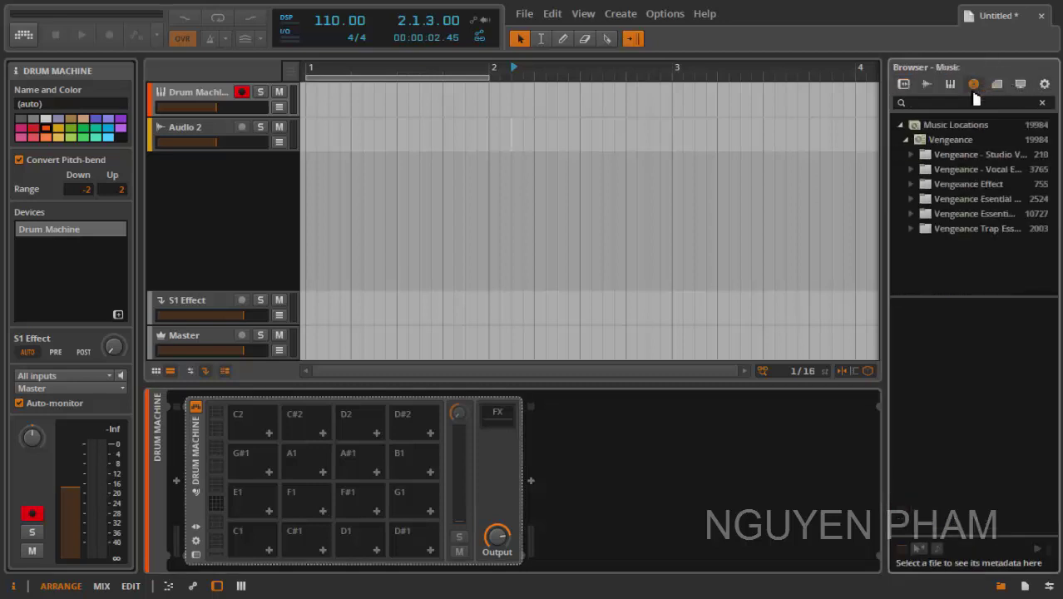
left_click(915, 171)
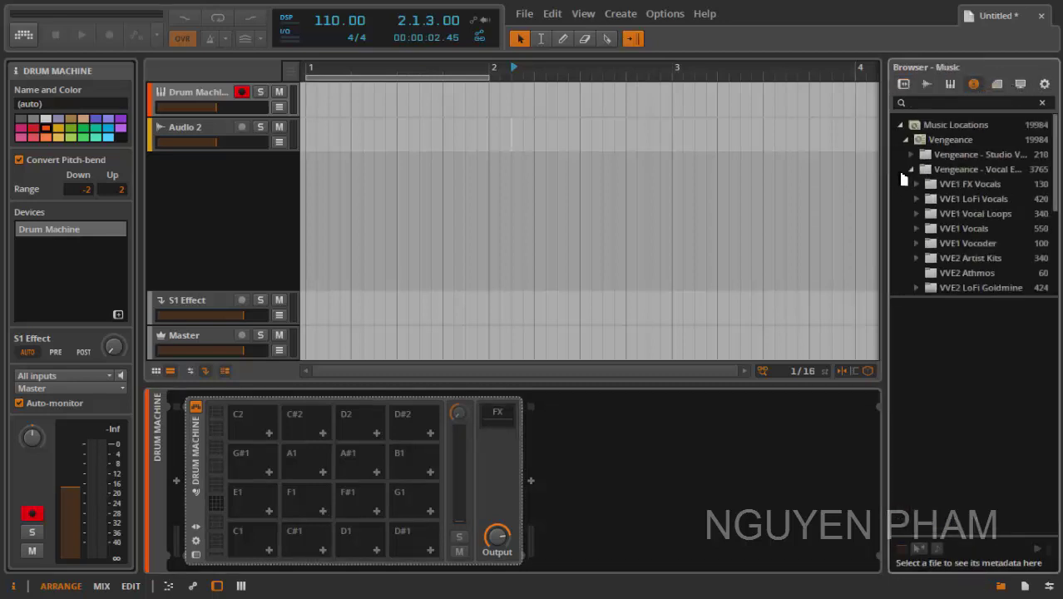
left_click(911, 171)
left_click(905, 229)
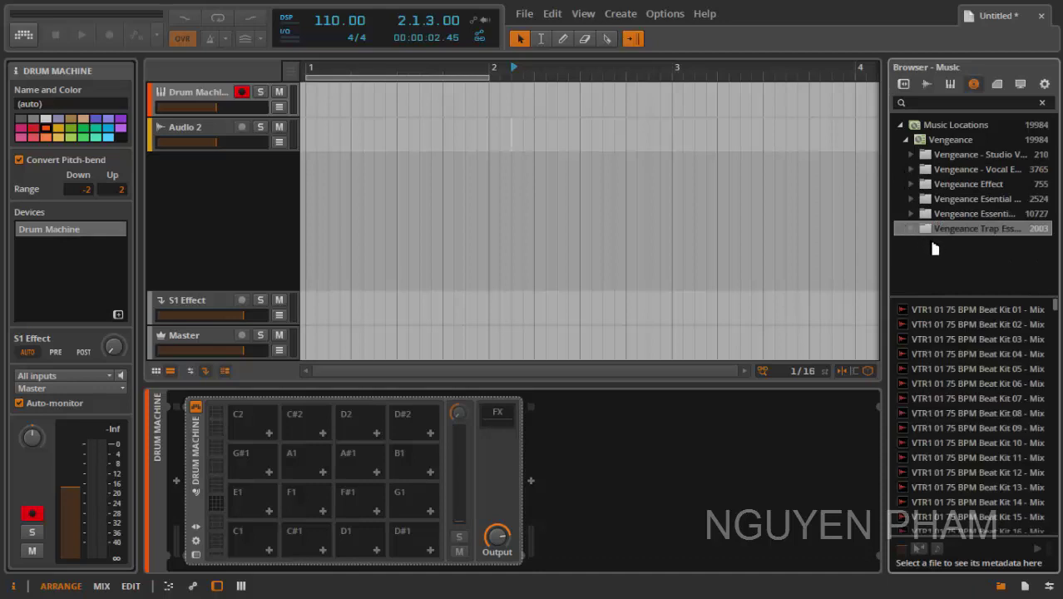
left_click(912, 229)
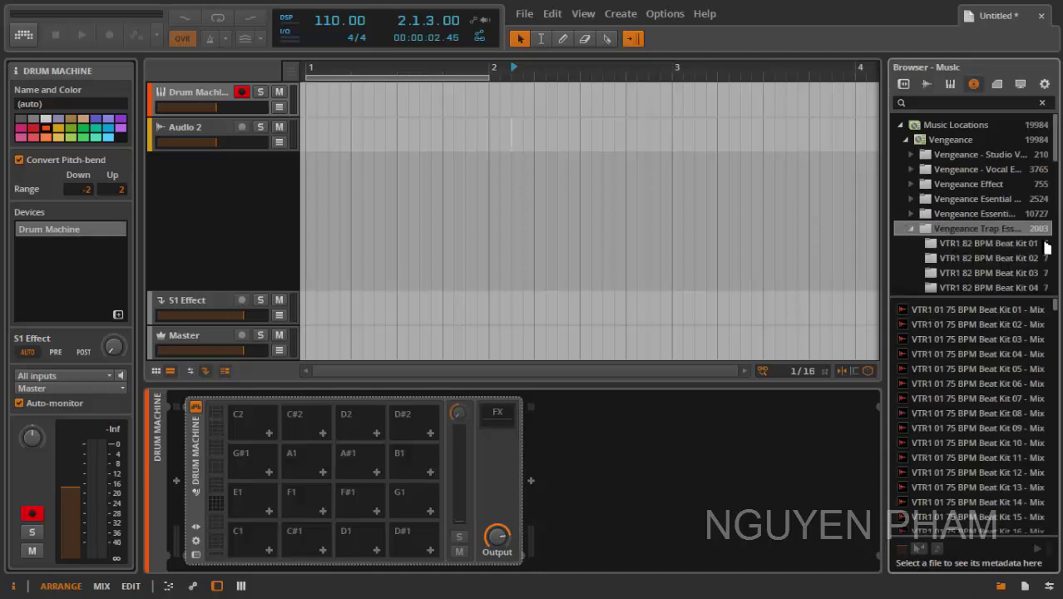
left_click_drag(1049, 142, 1055, 261)
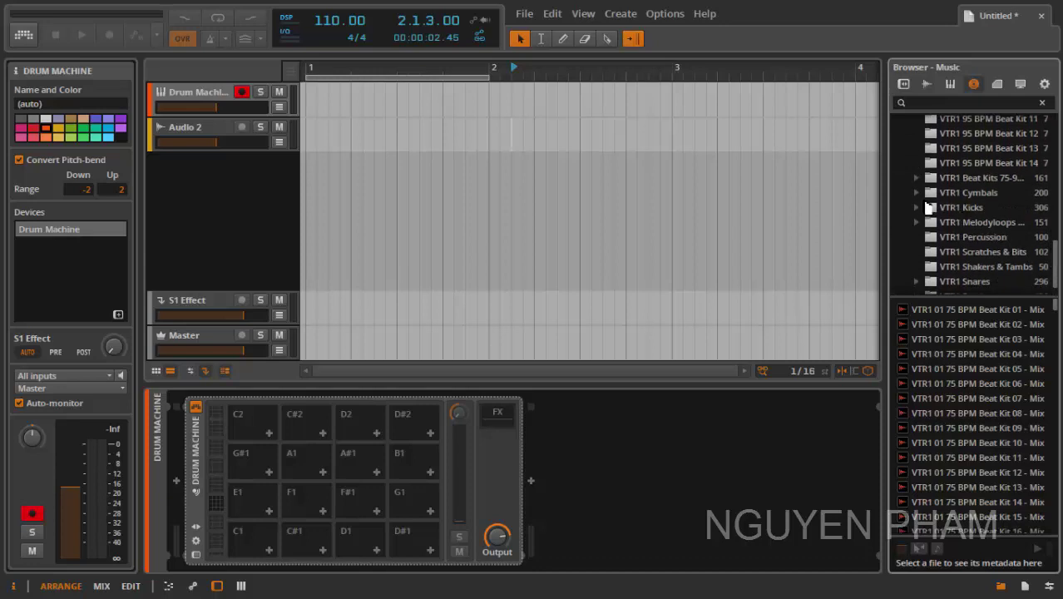
left_click(916, 208)
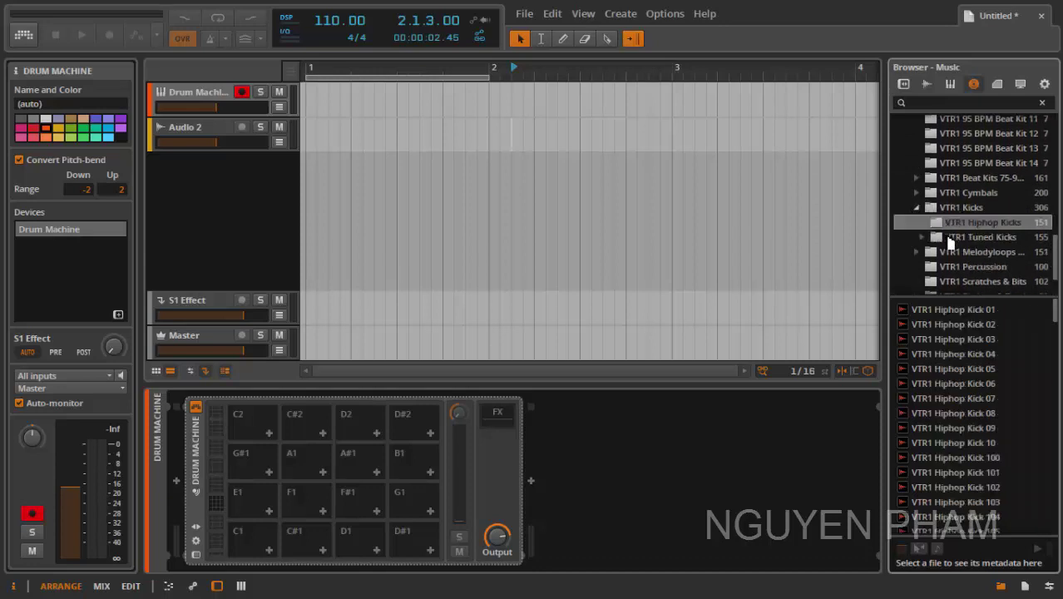
- Preview the samples VTR1 Hiphop Kick 01 to 04 from the VTR1 Hiphop Kicks folder
left_click(933, 309)
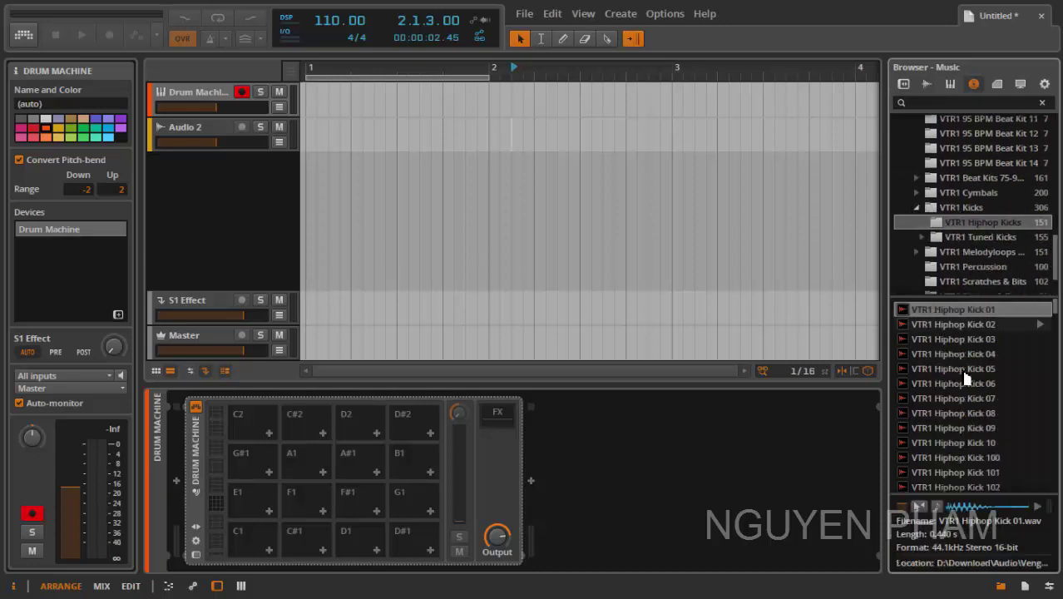
left_click(1039, 310)
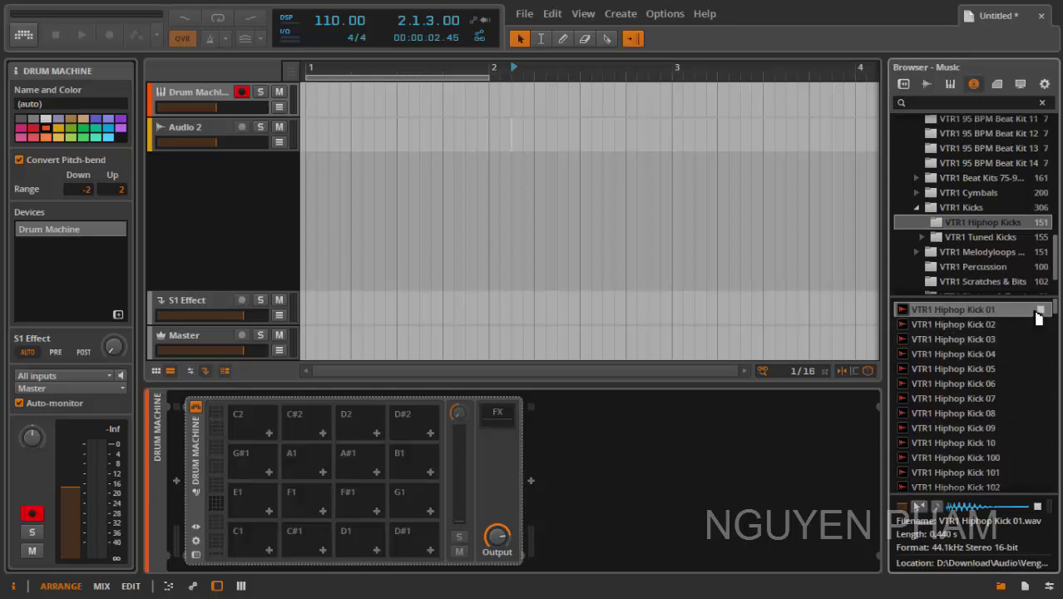
left_click(949, 355)
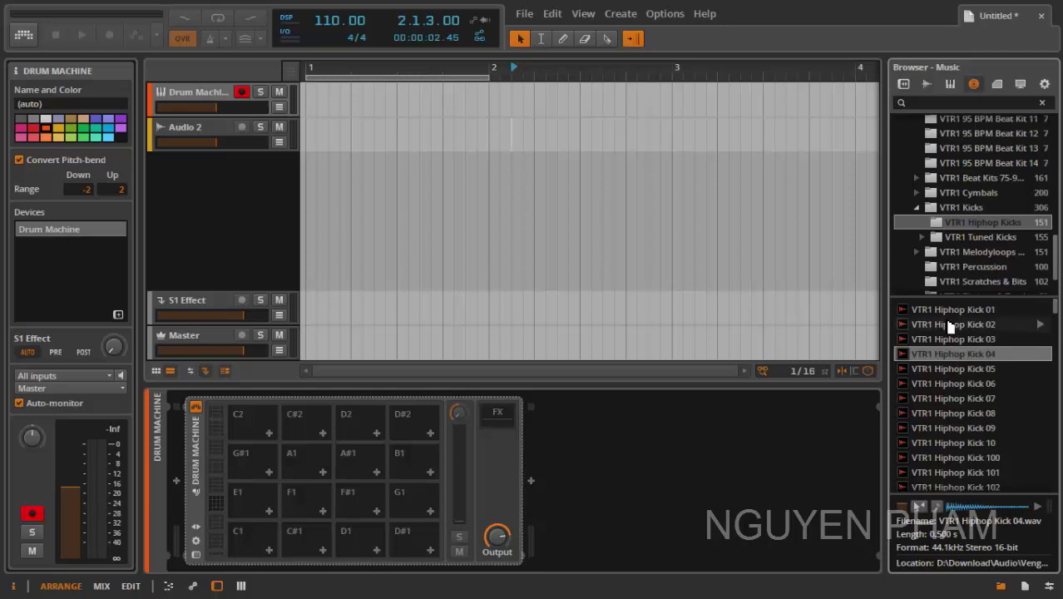
left_click(949, 324)
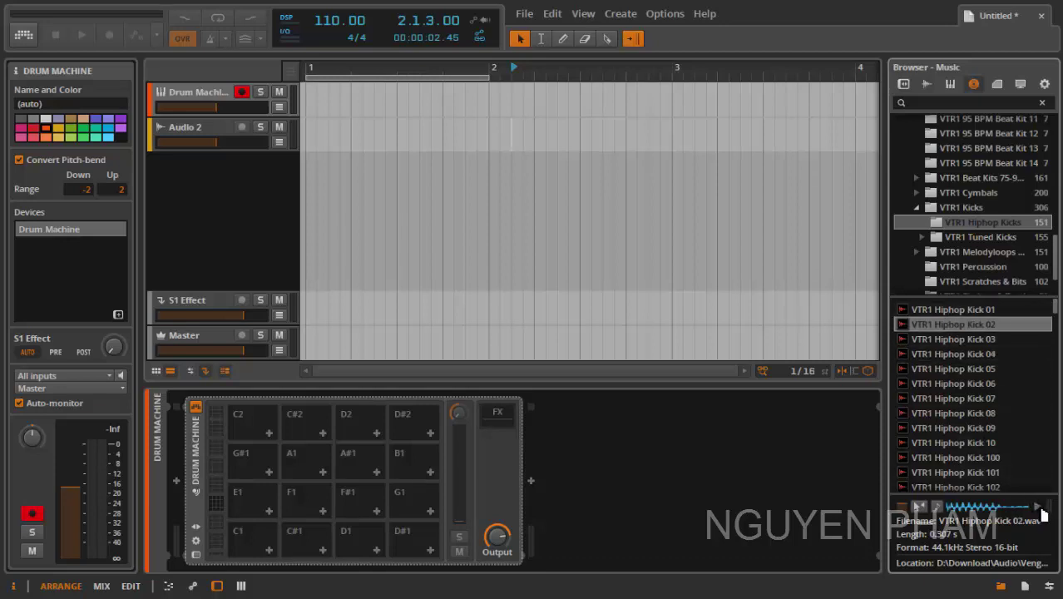
left_click(955, 340)
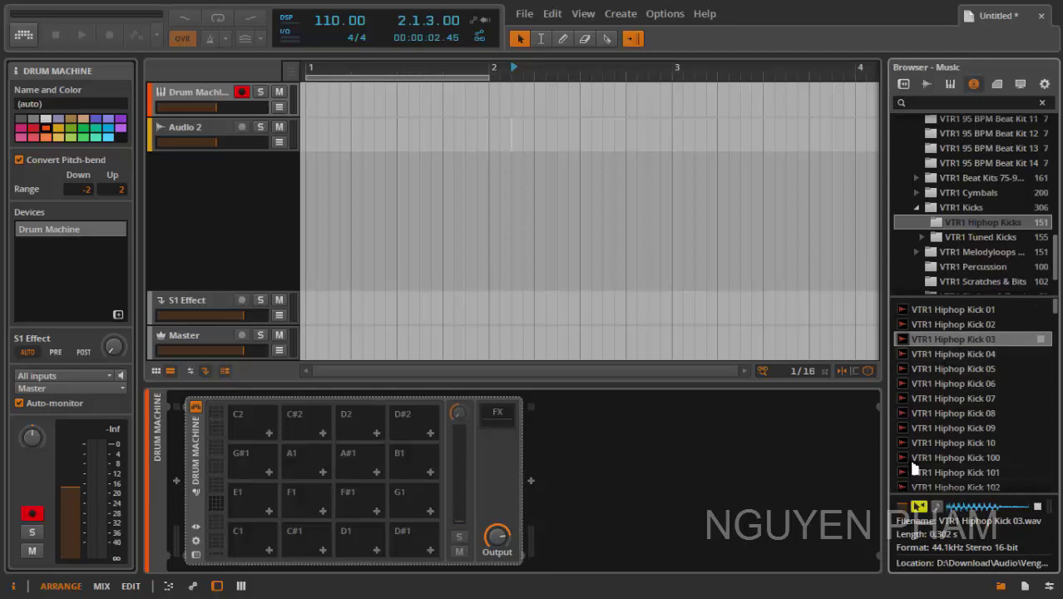
- Load the sample VTR1 Hiphop Kick 01 onto the Drum Machine's C1 pad
left_click(925, 325)
left_click(912, 311)
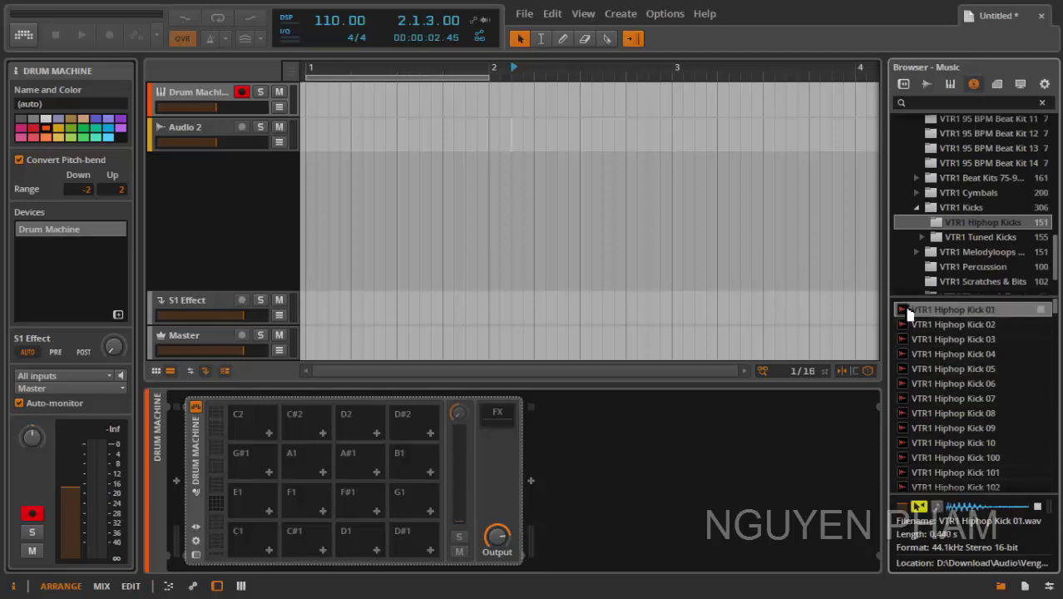
left_click_drag(678, 400, 271, 547)
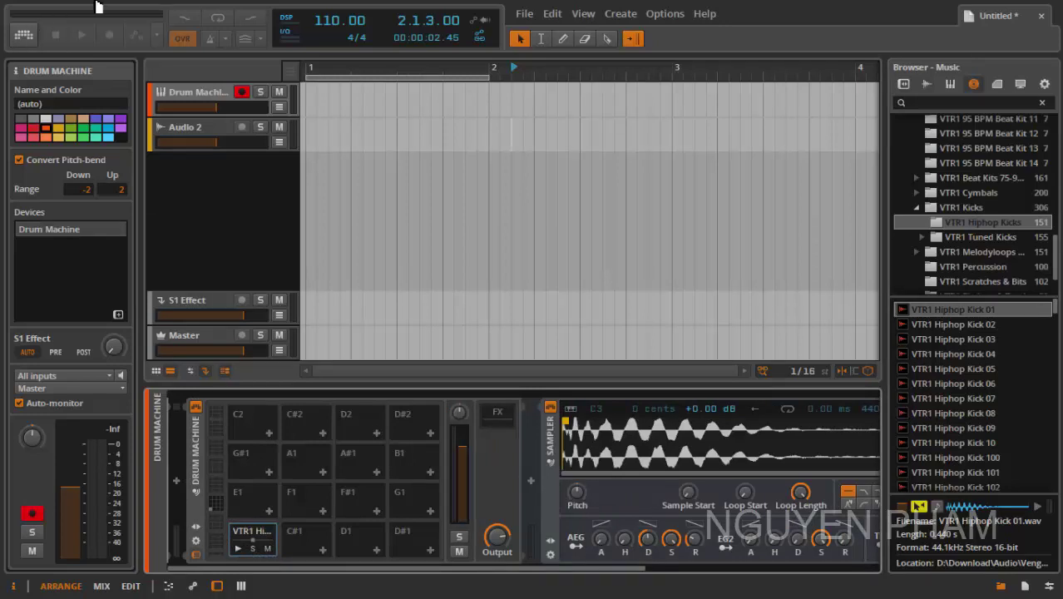
- Activate the audio engine and trigger the kick on the C1 pad
left_click(24, 36)
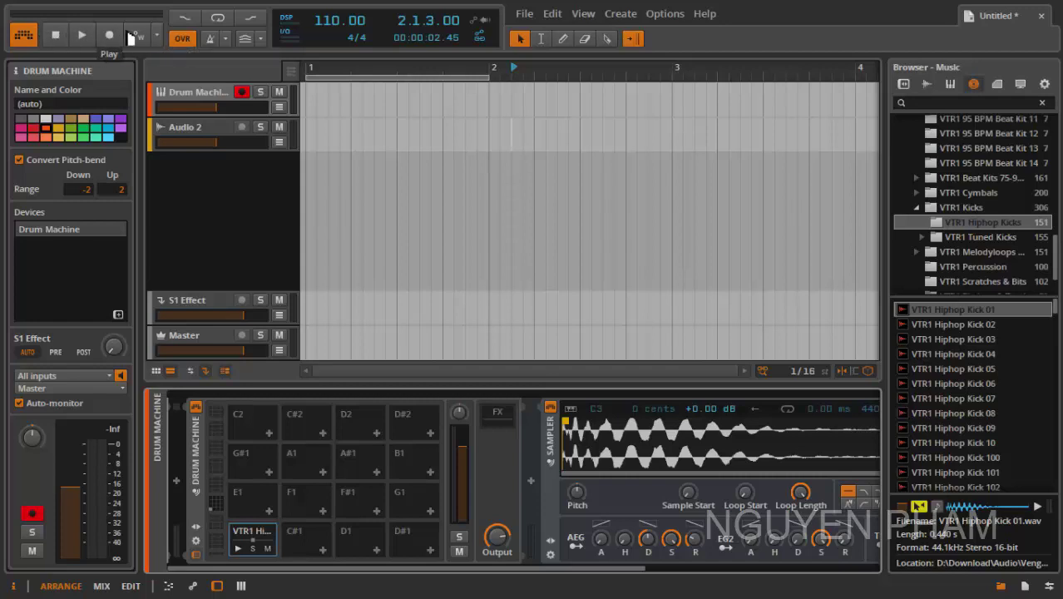
left_click(241, 552)
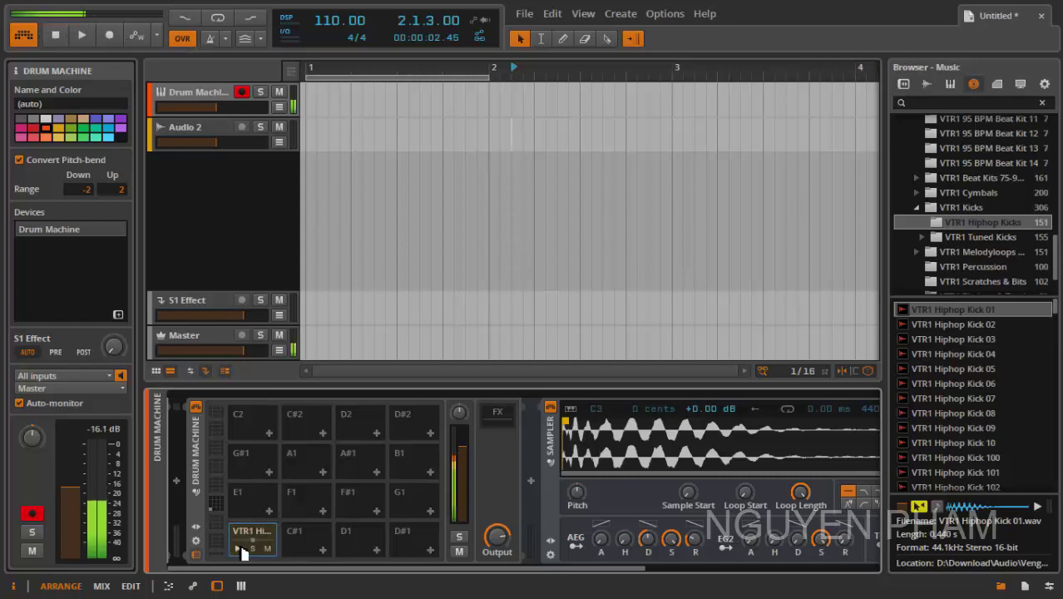
left_click(241, 551)
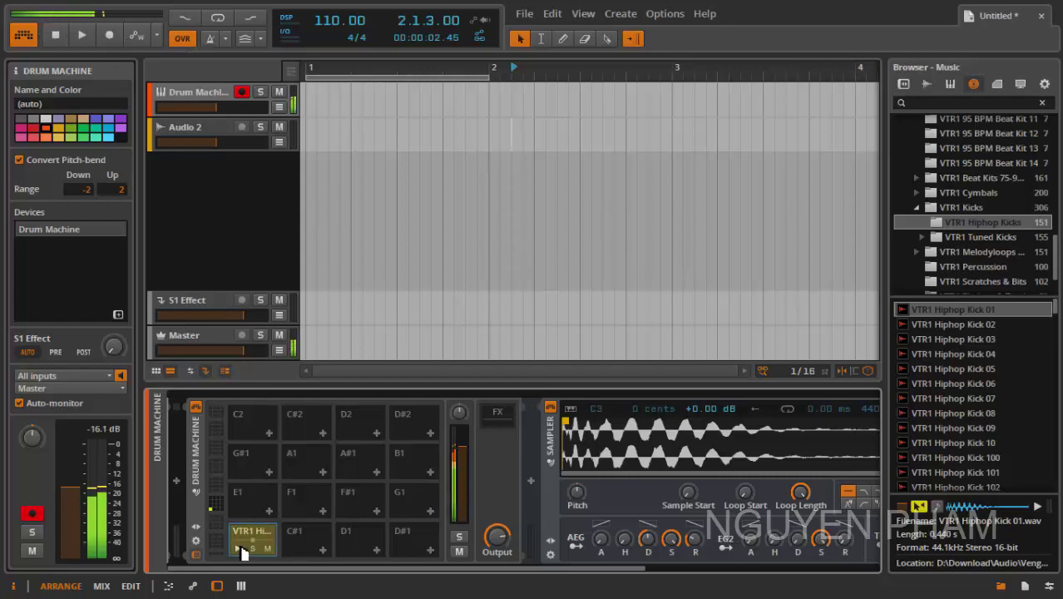
- Audition further samples in the VTR1 Hiphop Kicks folder, from Kick 02 up to Kick 10
left_click(939, 325)
left_click(939, 340)
left_click(944, 368)
left_click(945, 385)
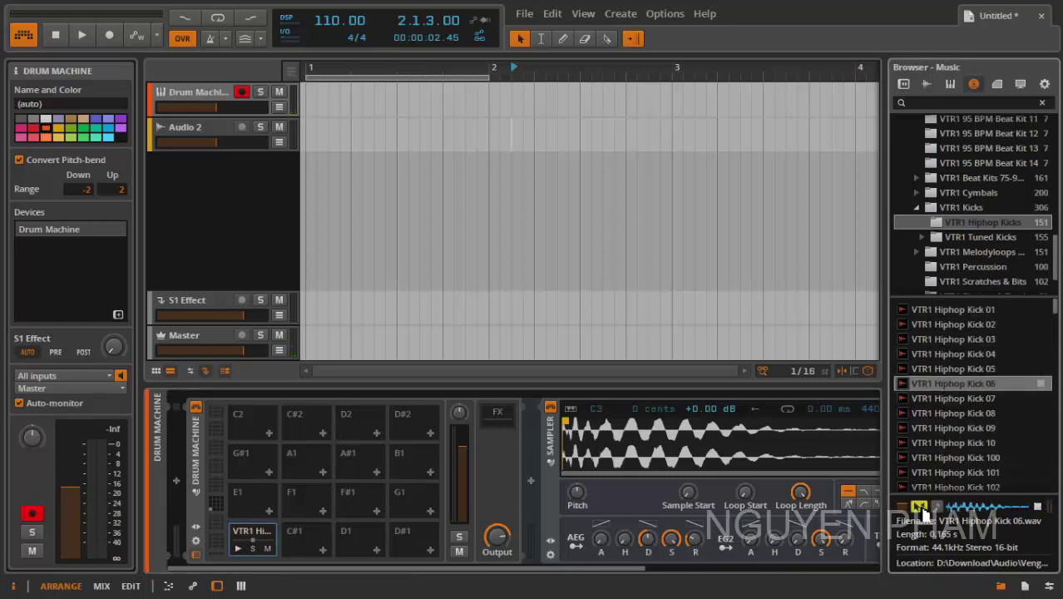
left_click(944, 427)
left_click(948, 413)
left_click(950, 398)
left_click(948, 384)
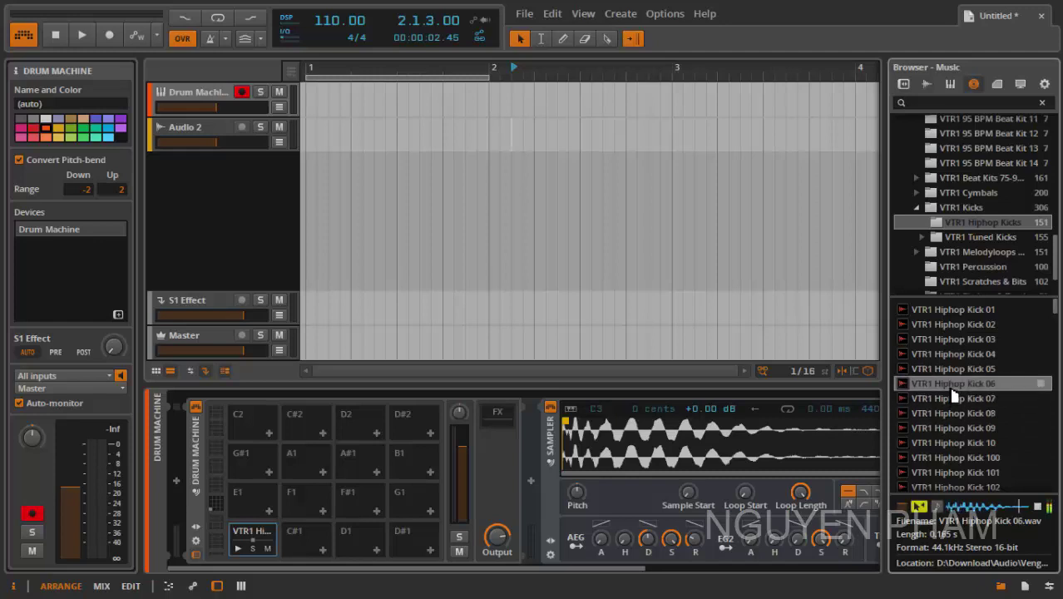
left_click(946, 412)
left_click(946, 427)
left_click(945, 400)
left_click(924, 414)
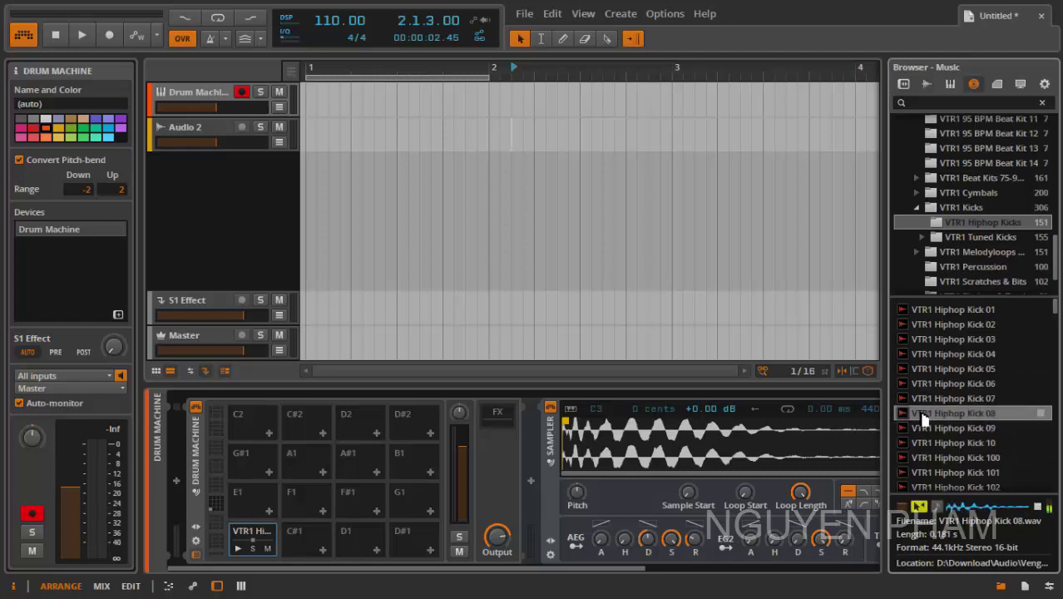
left_click(968, 443)
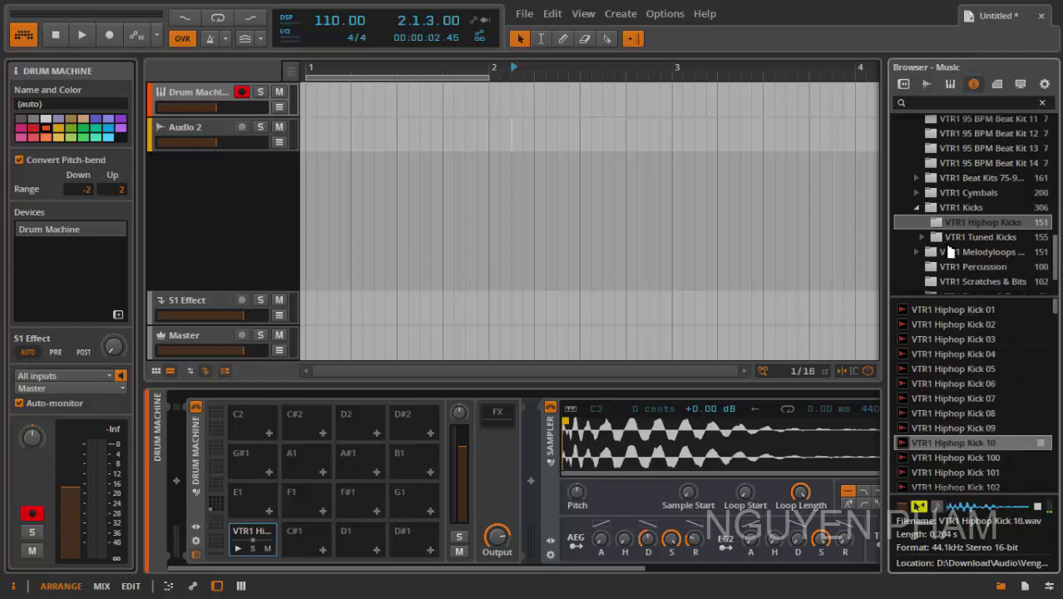
- Load VTR1 Snare Charting 01 from the VTR1 Snares Charting folder onto the C#1 pad and trigger both filled pads
left_click(953, 239)
left_click(918, 208)
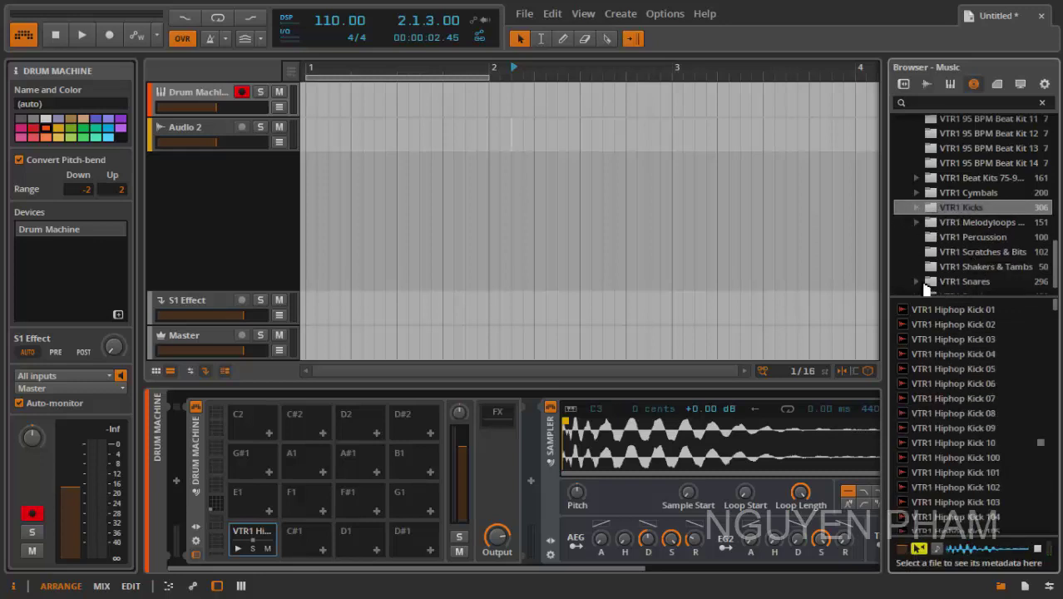
scroll(1003, 258, "down", 3)
left_click(940, 226)
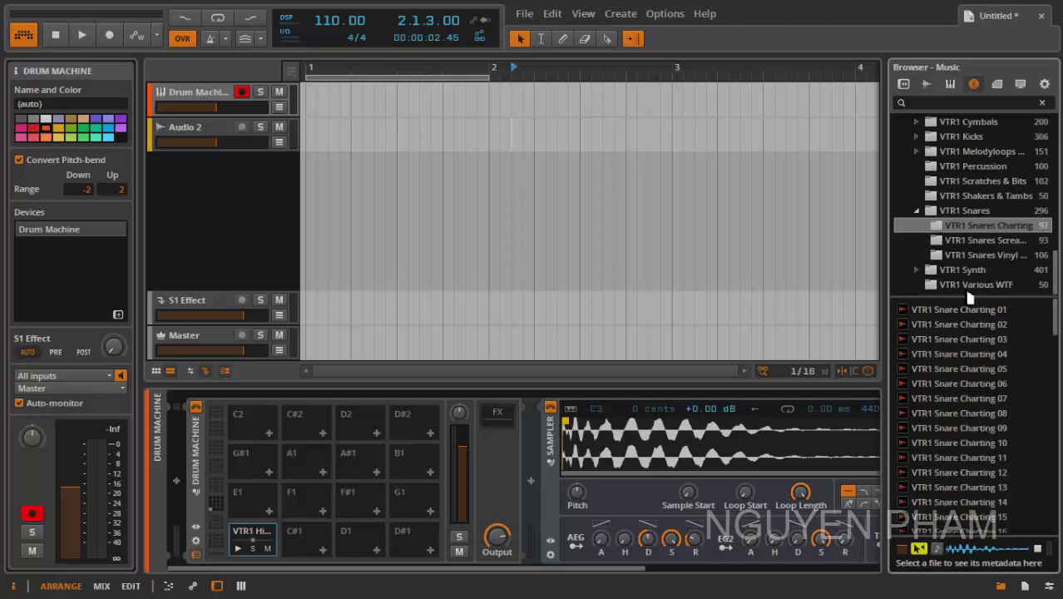
left_click_drag(915, 312, 305, 542)
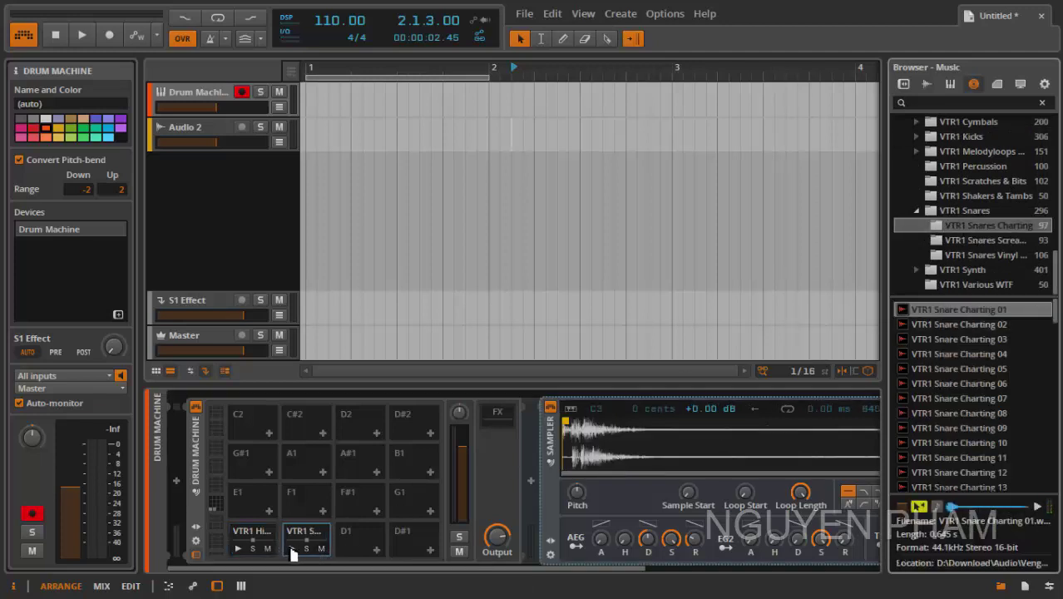
left_click(292, 549)
left_click(238, 549)
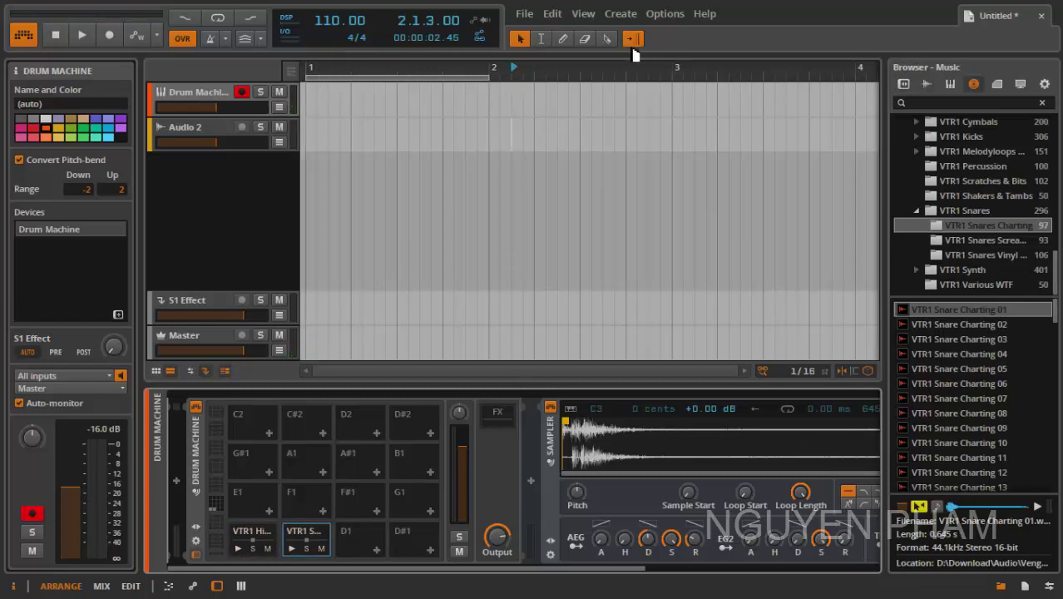
- Activate the Pen tool and compare the Edit view with the Arrange view, ending in Arrange
left_click(564, 38)
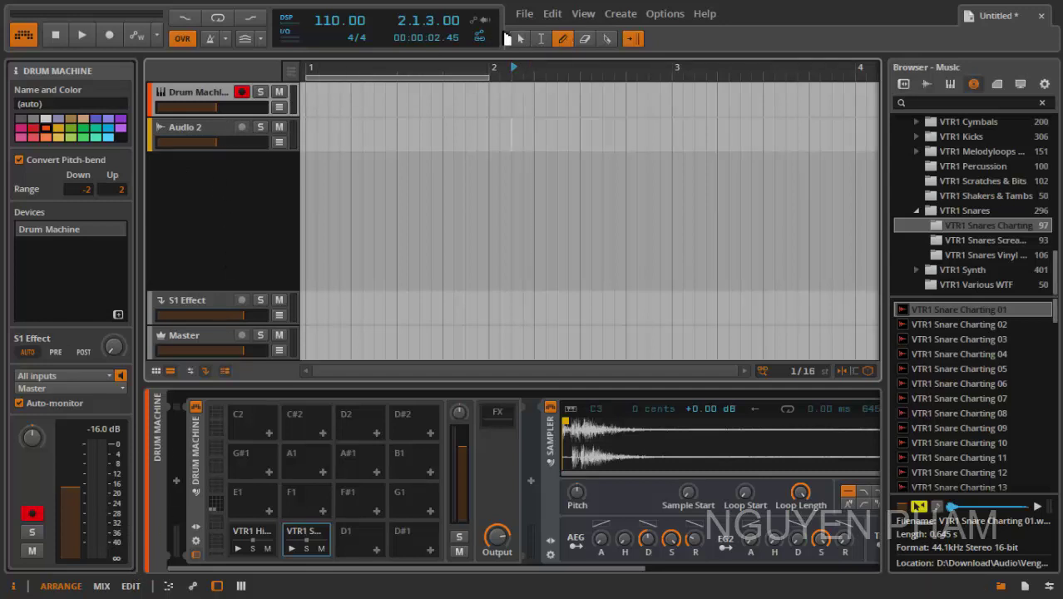
left_click(129, 587)
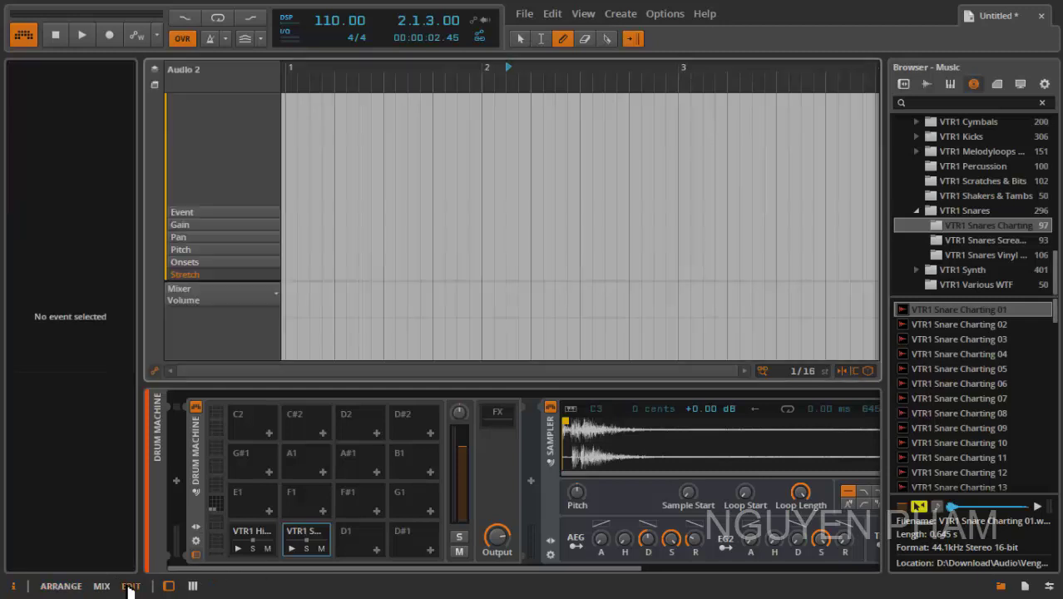
left_click(61, 586)
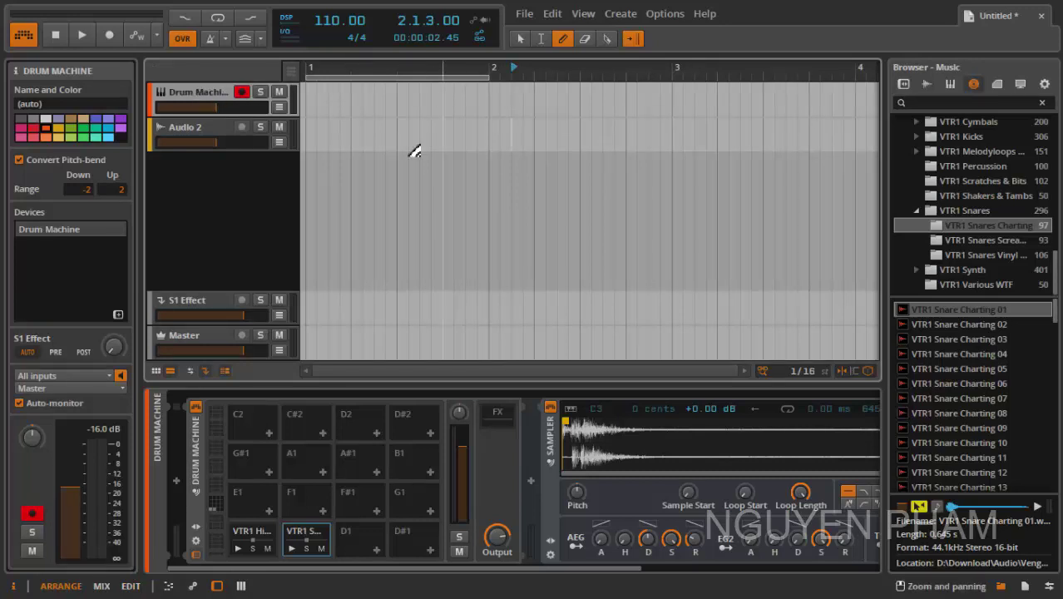
left_click(130, 586)
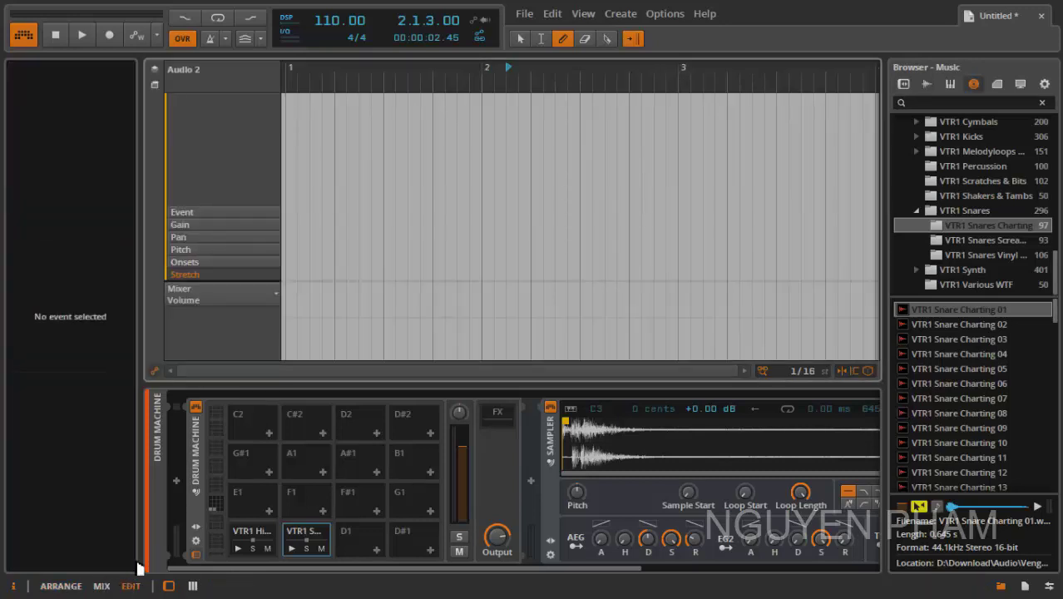
left_click(71, 587)
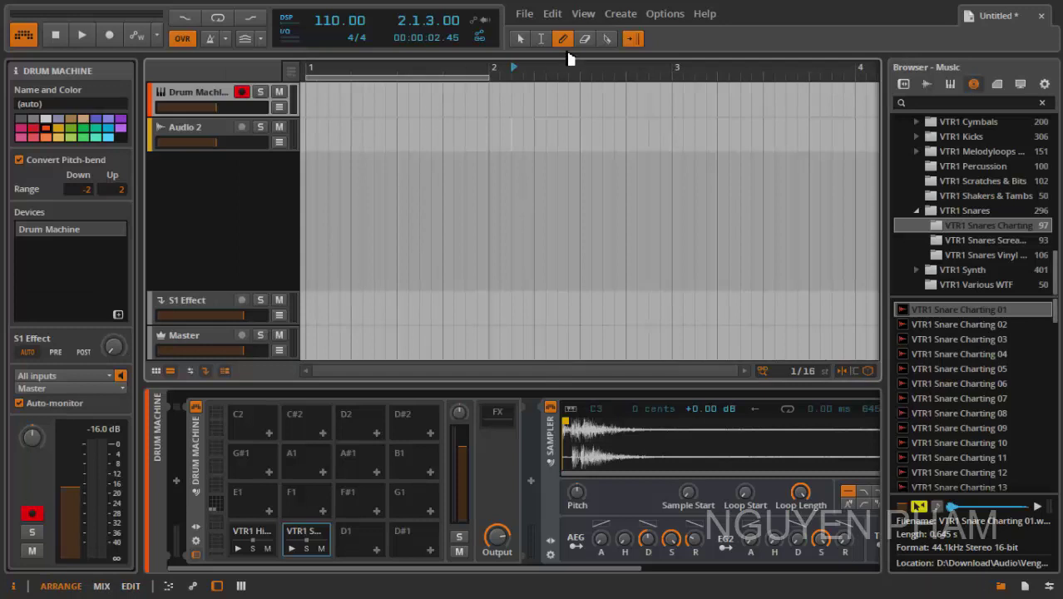
- Draw a one-bar clip at bar 1 on the Drum Machine track and open it in the note editor
mouse_move(308, 100)
left_mouse_down()
mouse_move(516, 103)
mouse_move(496, 102)
left_mouse_up()
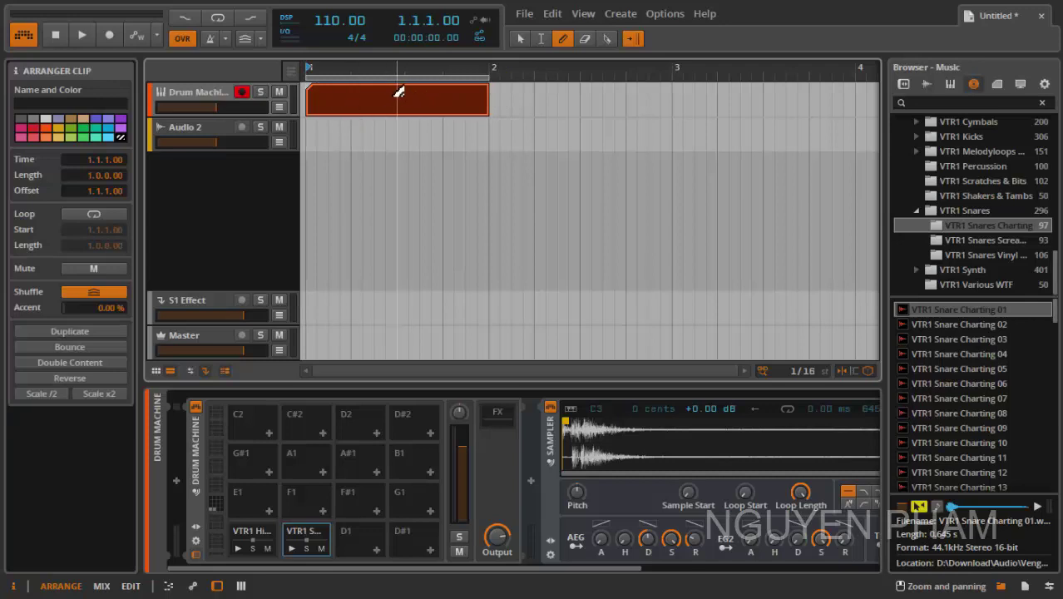
left_click(519, 39)
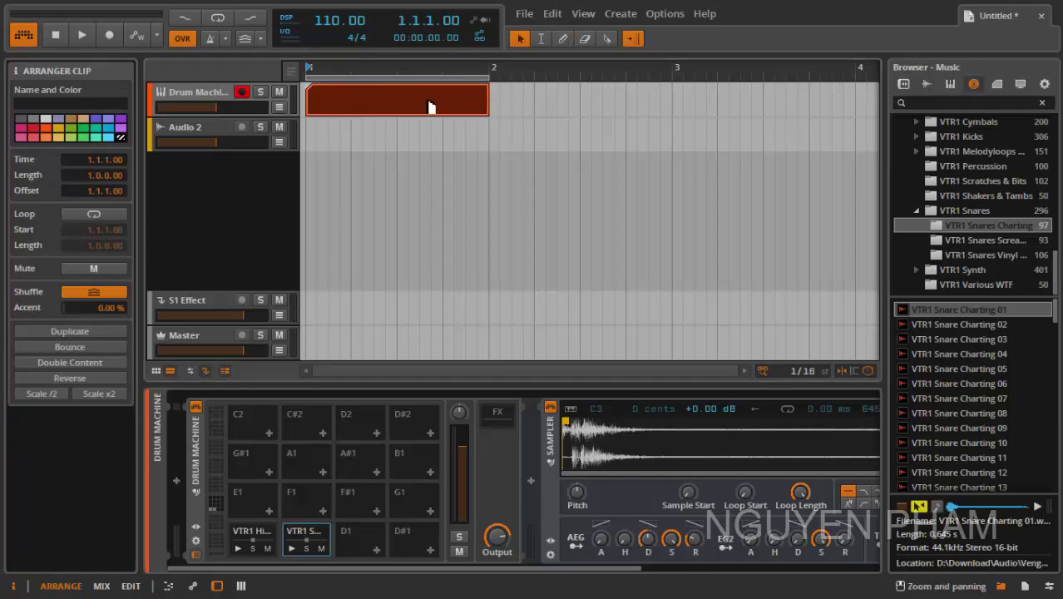
double_click(430, 107)
left_click(237, 499)
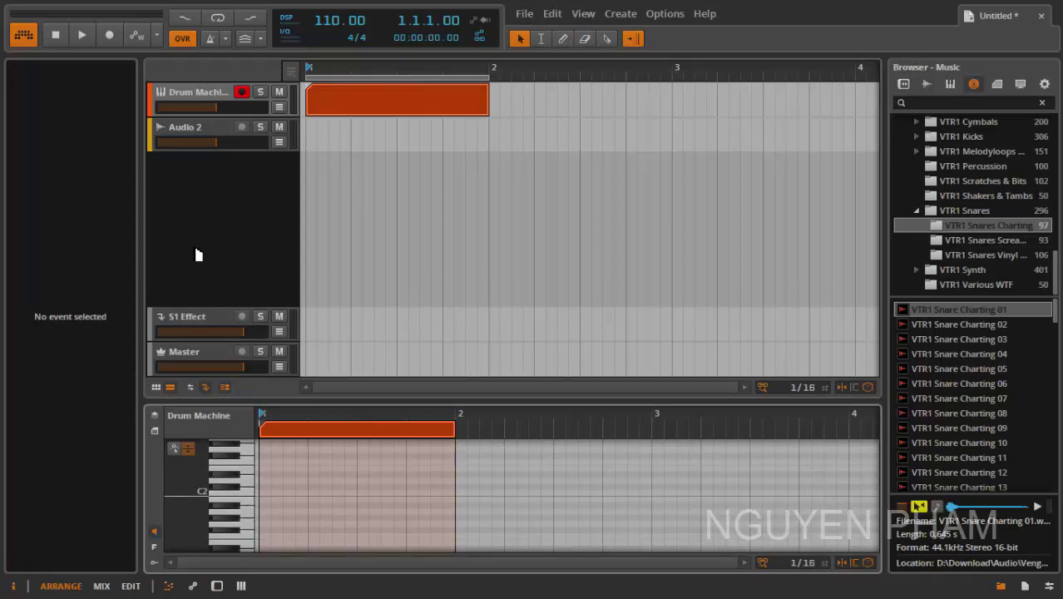
- Audition the kick and snare from the note editor's piano keys at C1 and C#1 for the Drum Machine track
left_click(214, 96)
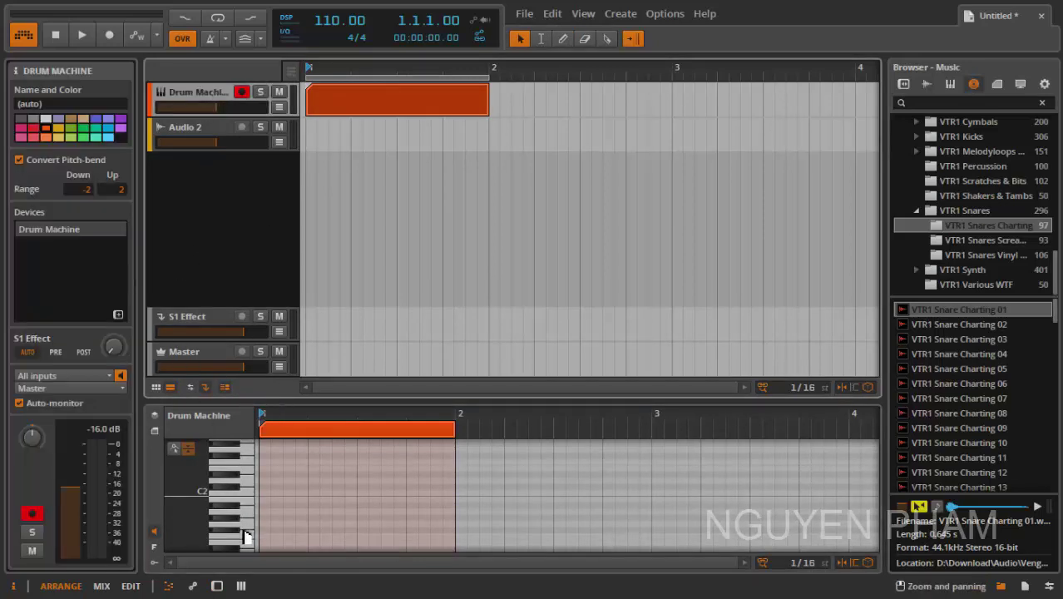
left_click(206, 507)
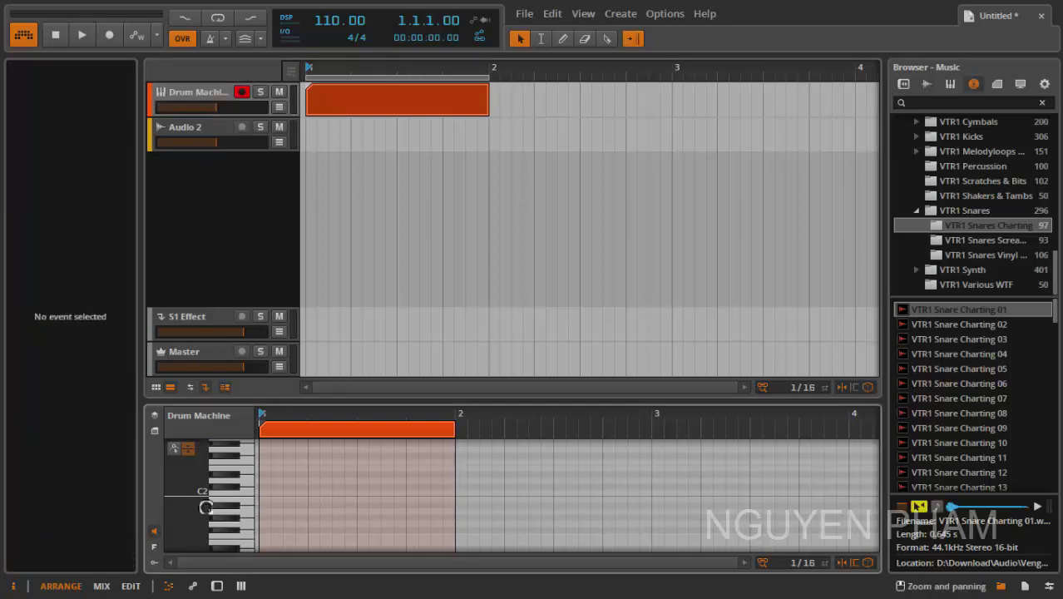
scroll(181, 517, "down", 5)
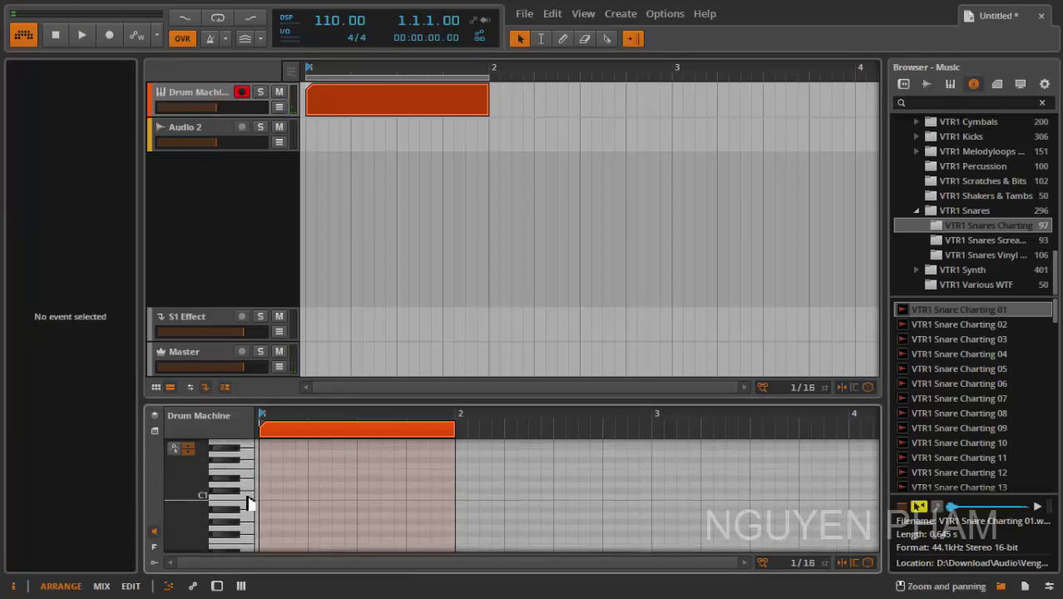
left_click(230, 496)
left_click(232, 497)
left_click(245, 500)
left_click(247, 500)
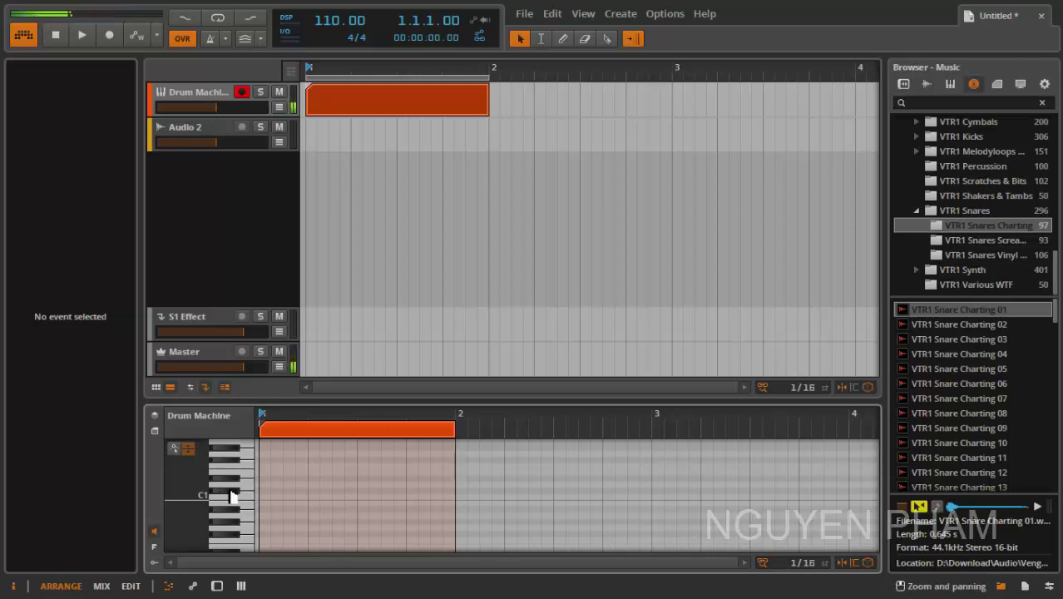
- Open the Drum Machine device, look over its Sampler, and move the snare sample from the C#1 pad to the D1 pad
left_click(191, 102)
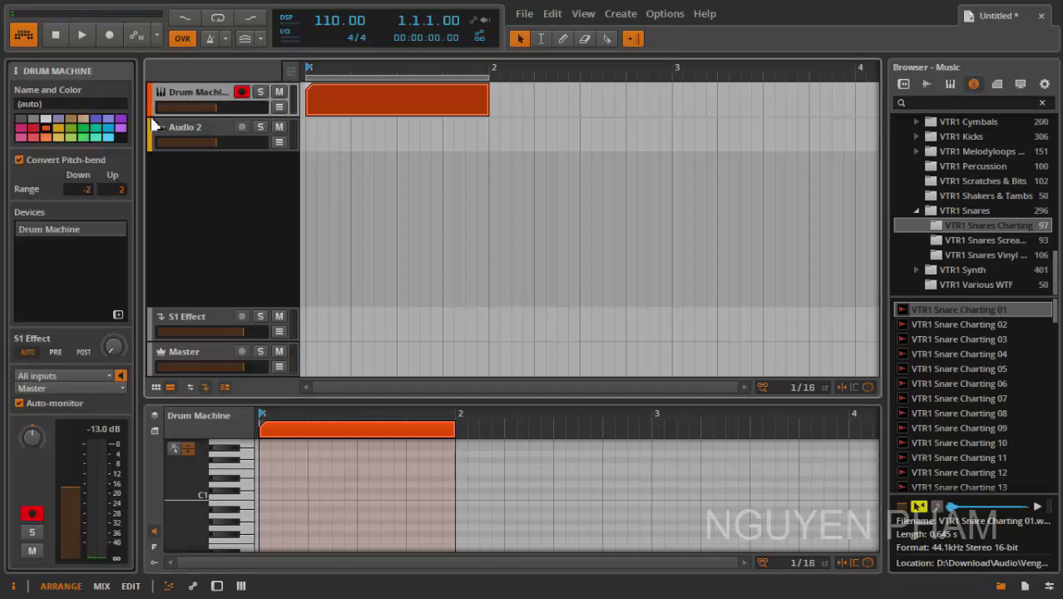
left_click(50, 229)
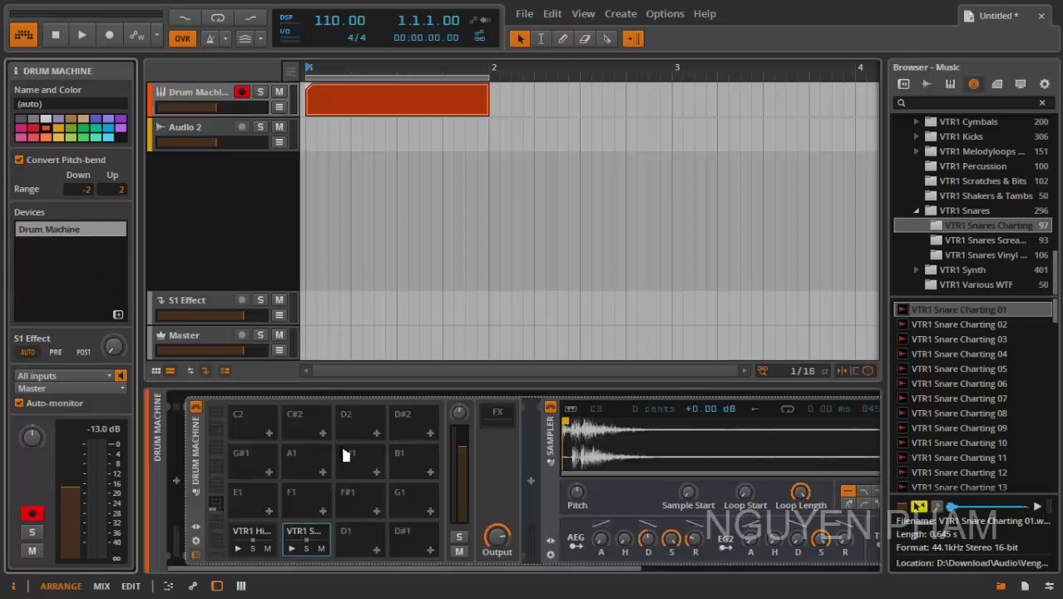
scroll(307, 445, "down", 3)
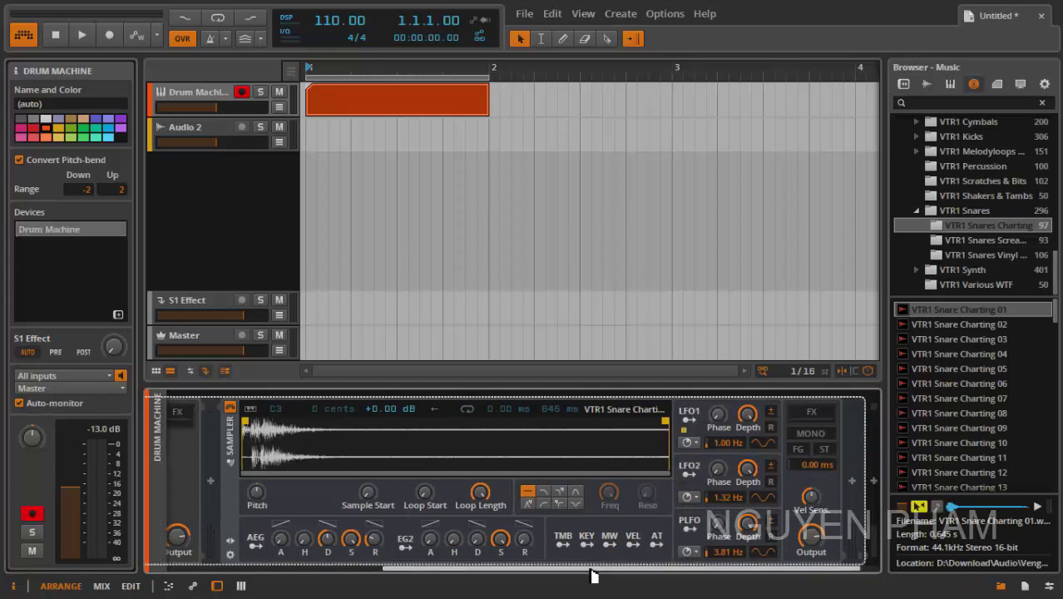
scroll(593, 571, "up", 3)
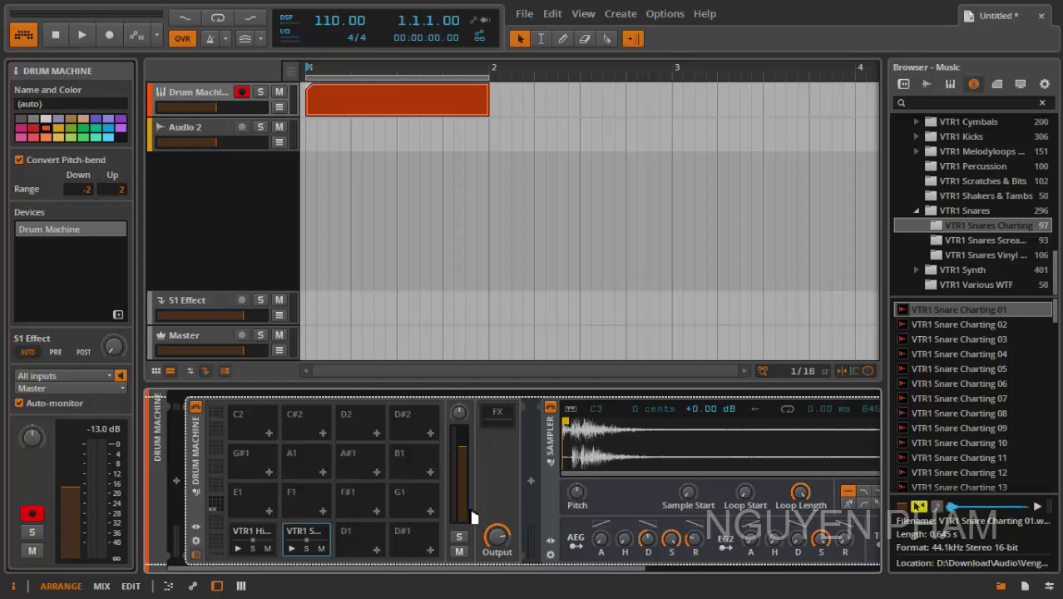
scroll(511, 572, "down", 3)
scroll(416, 566, "up", 3)
left_click_drag(294, 545, 375, 548)
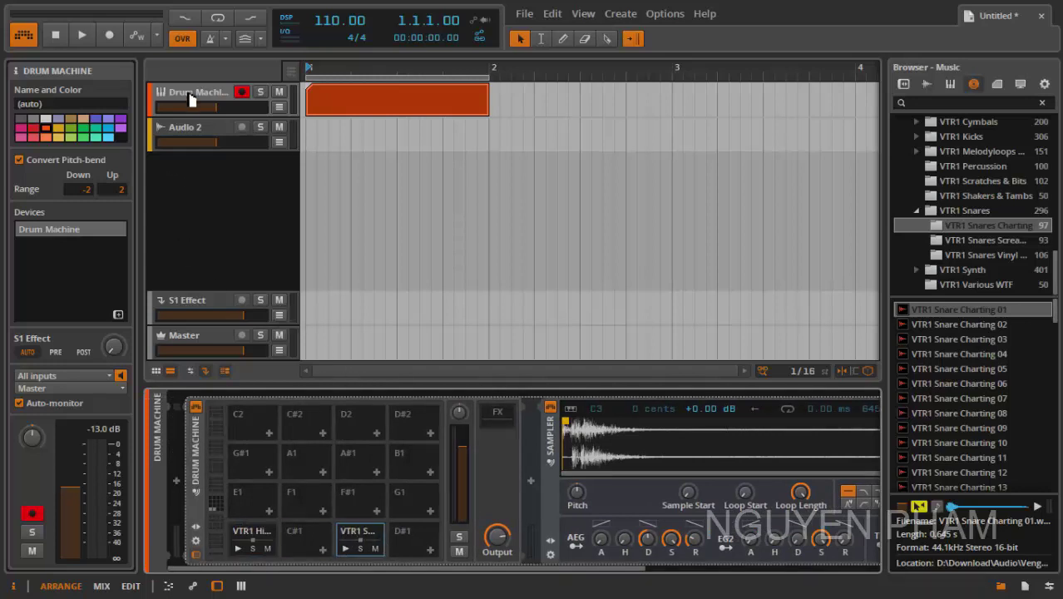
- Reopen the Drum Machine clip in the note editor and audition the piano keys around C1
double_click(351, 106)
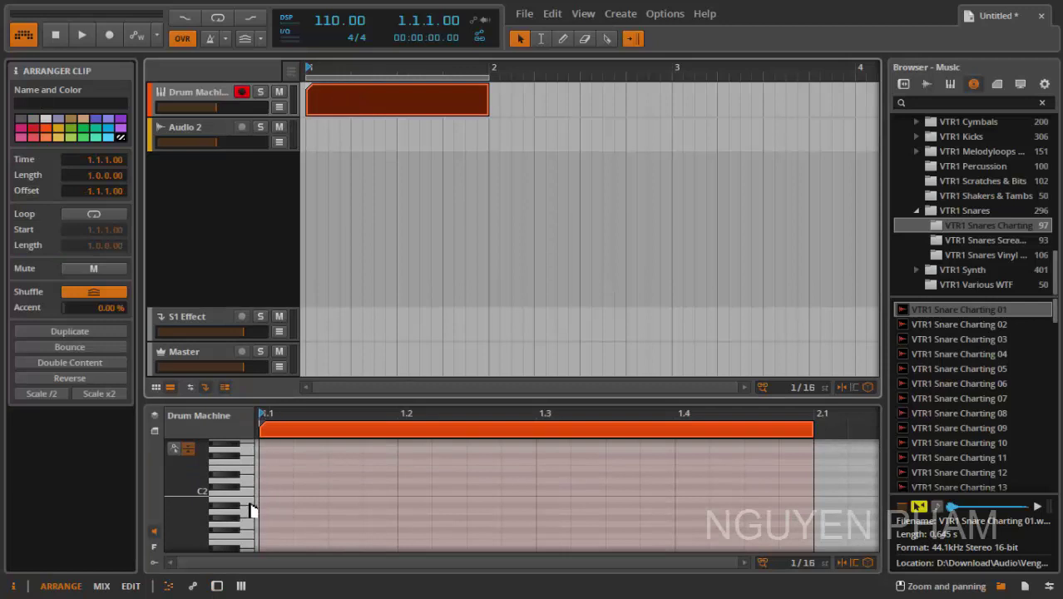
scroll(216, 515, "down", 3)
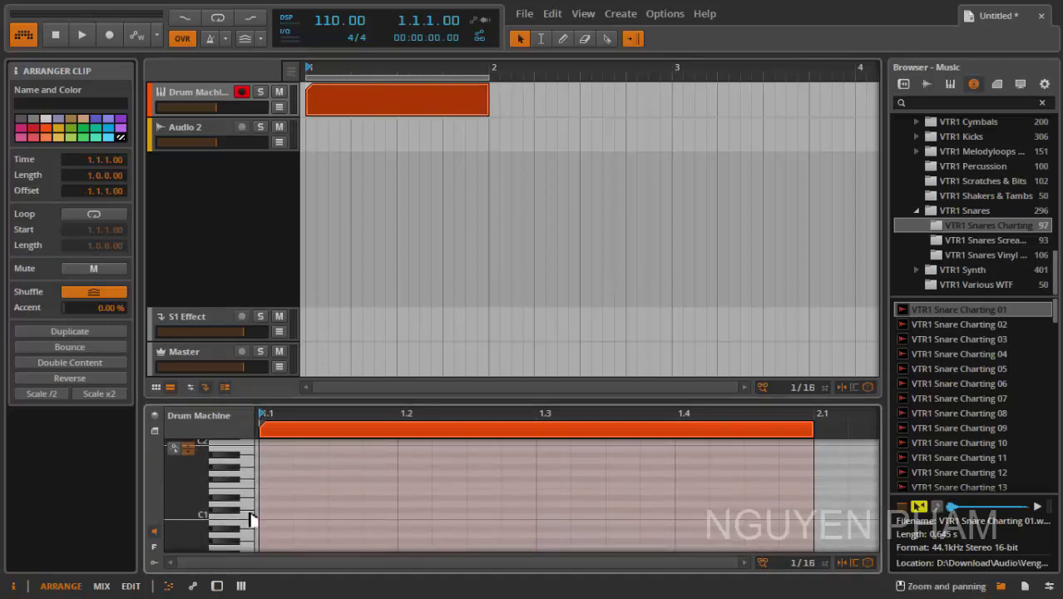
left_click(249, 524)
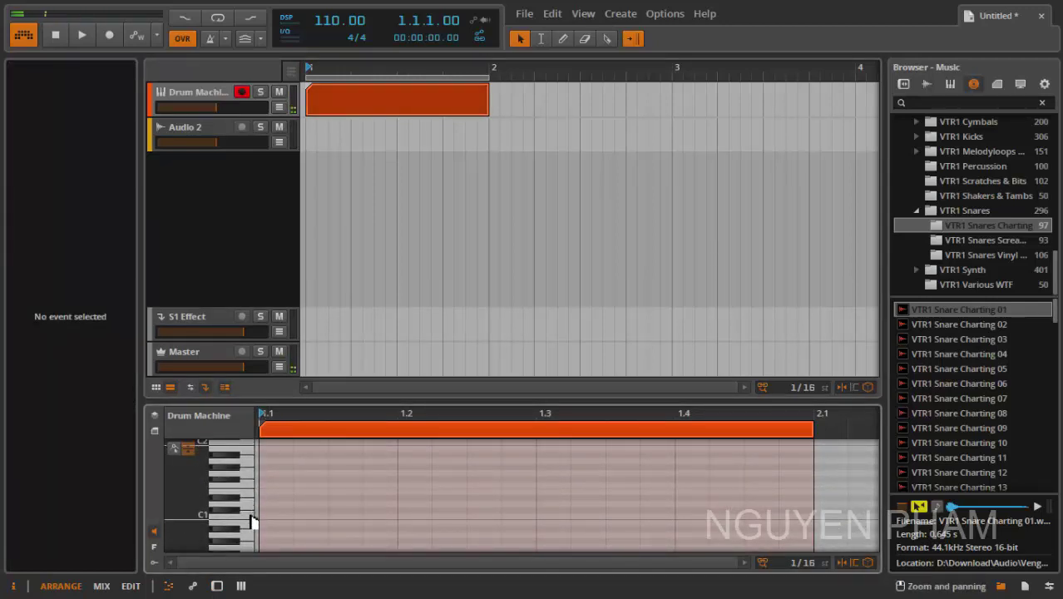
left_click(251, 512)
left_click(248, 516)
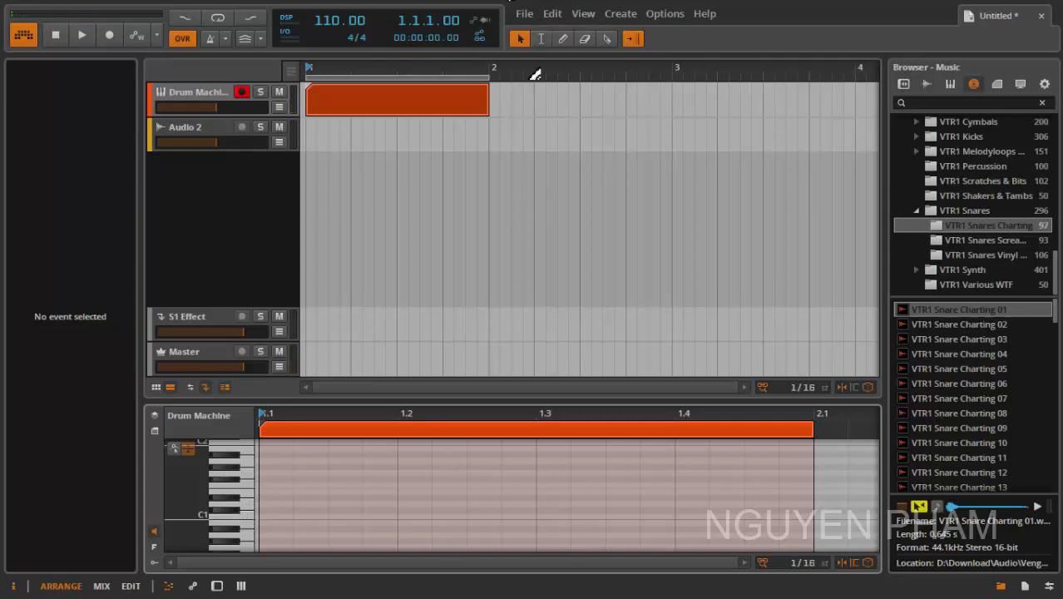
- Add eight sixteenth-length C1 kick notes at every eighth-note position from 1.1.1 to 1.4.3
double_click(271, 519)
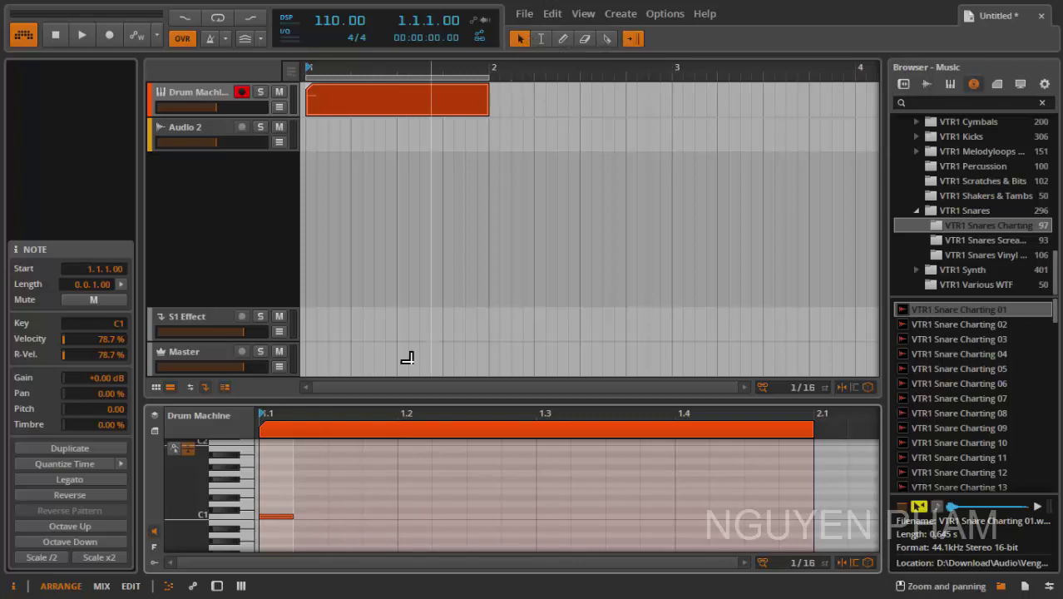
double_click(344, 516)
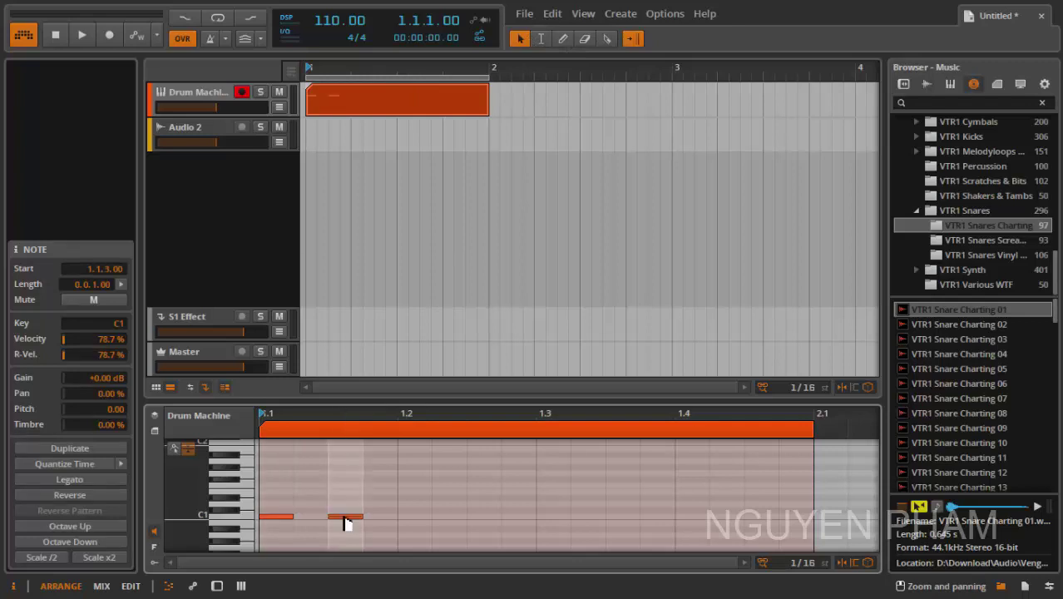
double_click(408, 516)
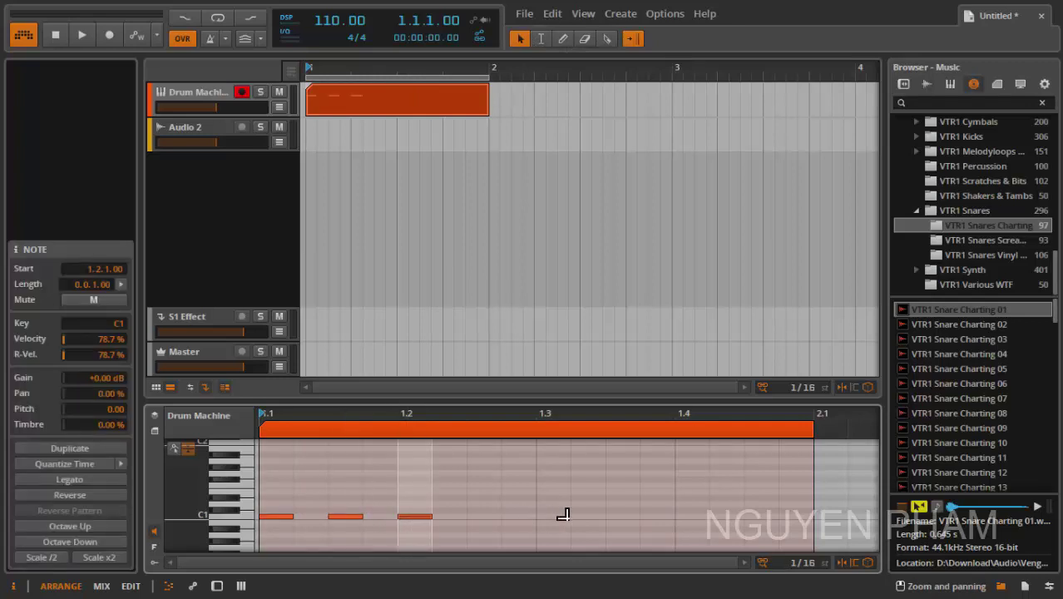
double_click(485, 516)
double_click(553, 516)
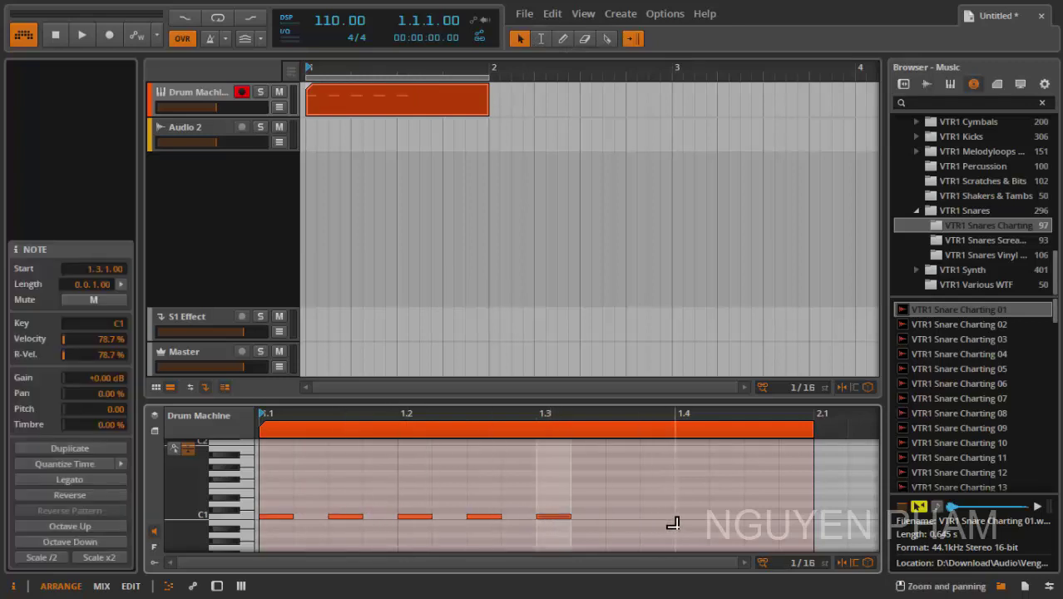
double_click(622, 516)
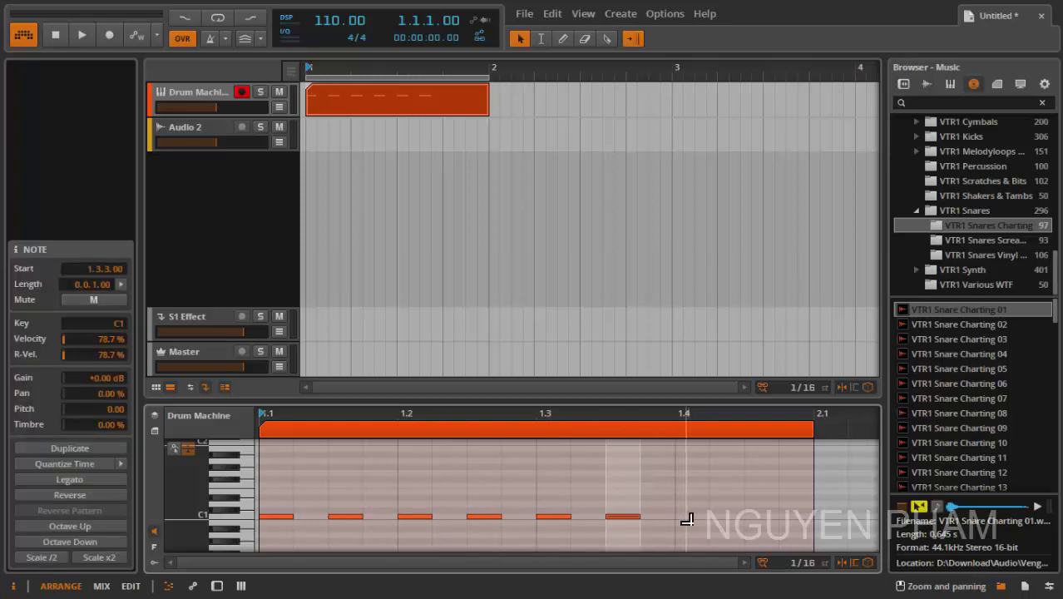
double_click(686, 516)
double_click(761, 516)
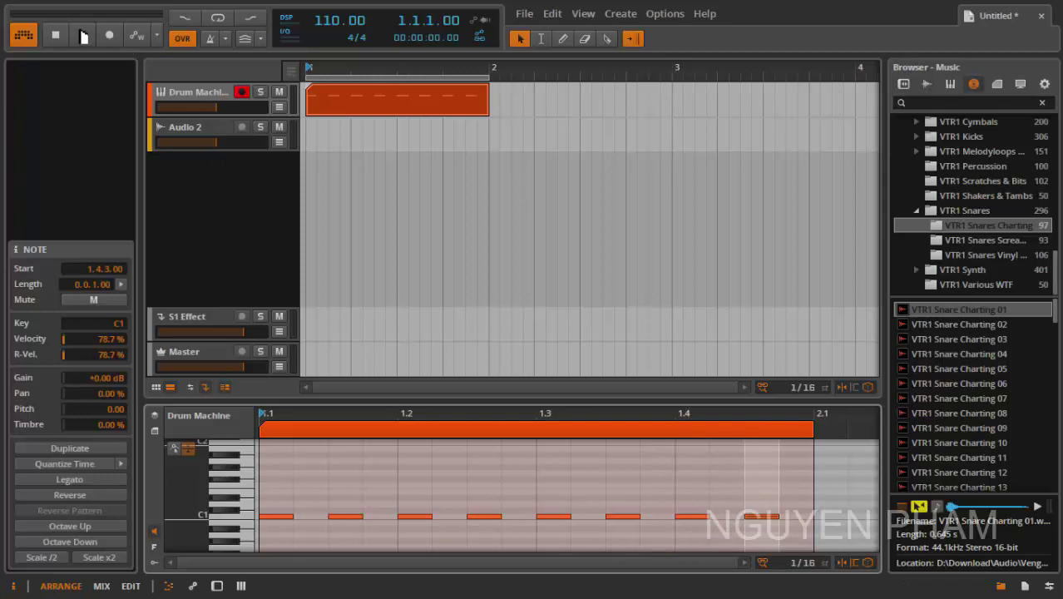
- Delete the C1 notes at 1.1.3 and 1.2.3 while playing back the pattern to check it
left_click(83, 37)
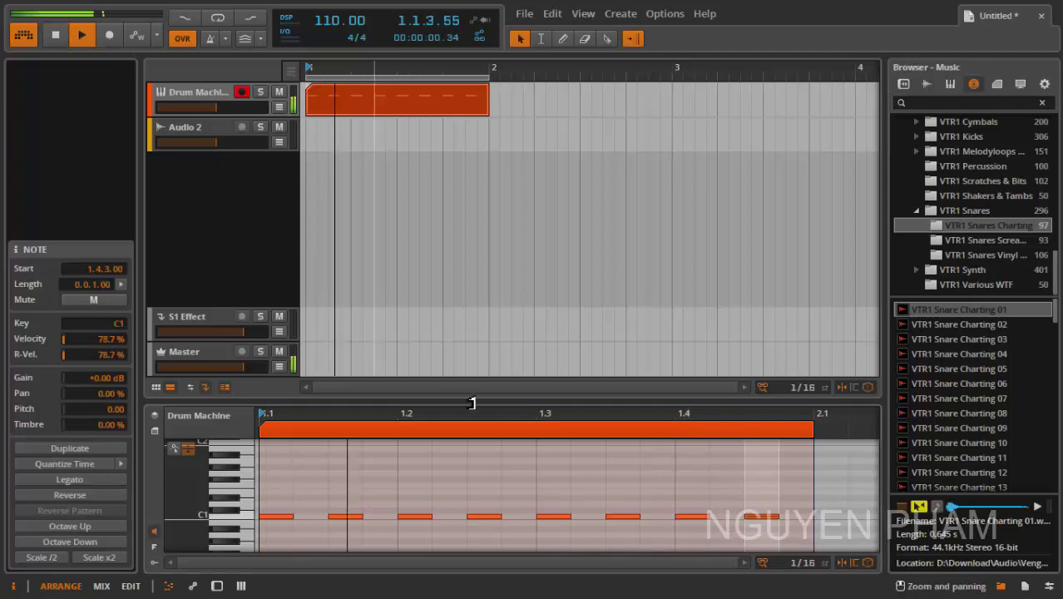
double_click(354, 517)
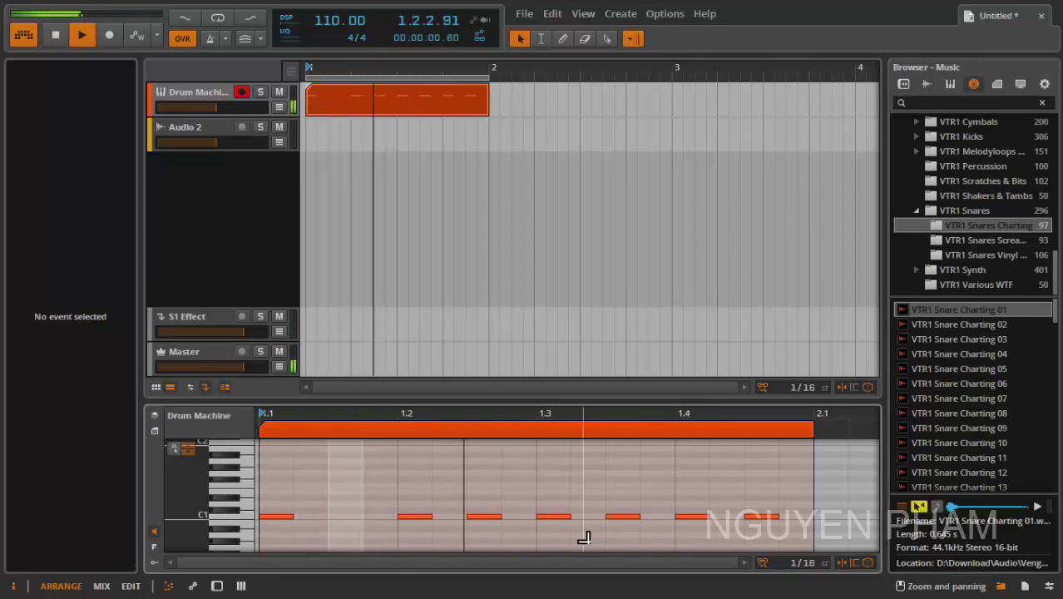
key("space")
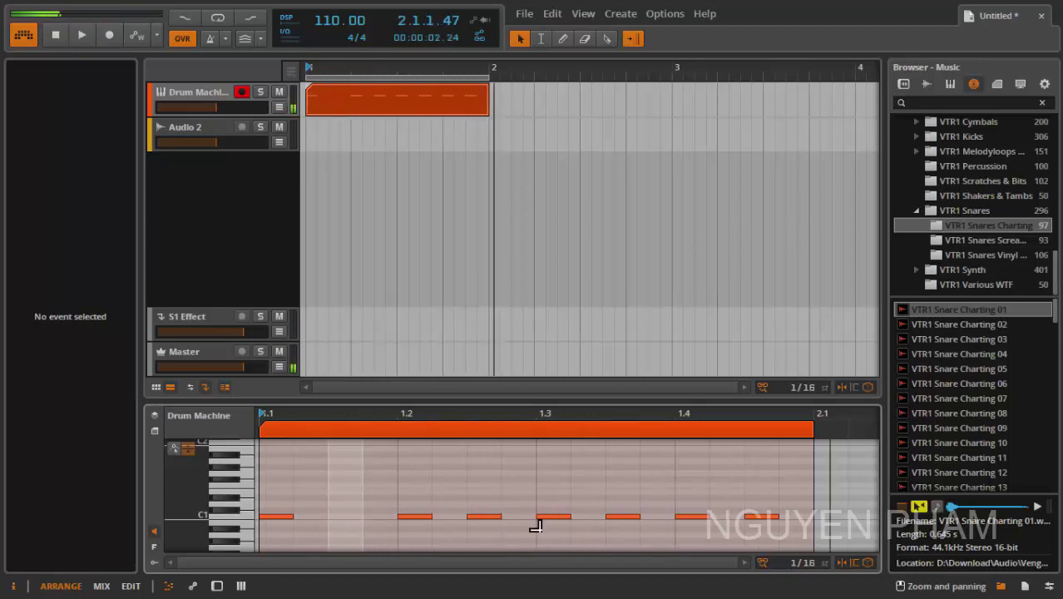
double_click(475, 515)
key("space")
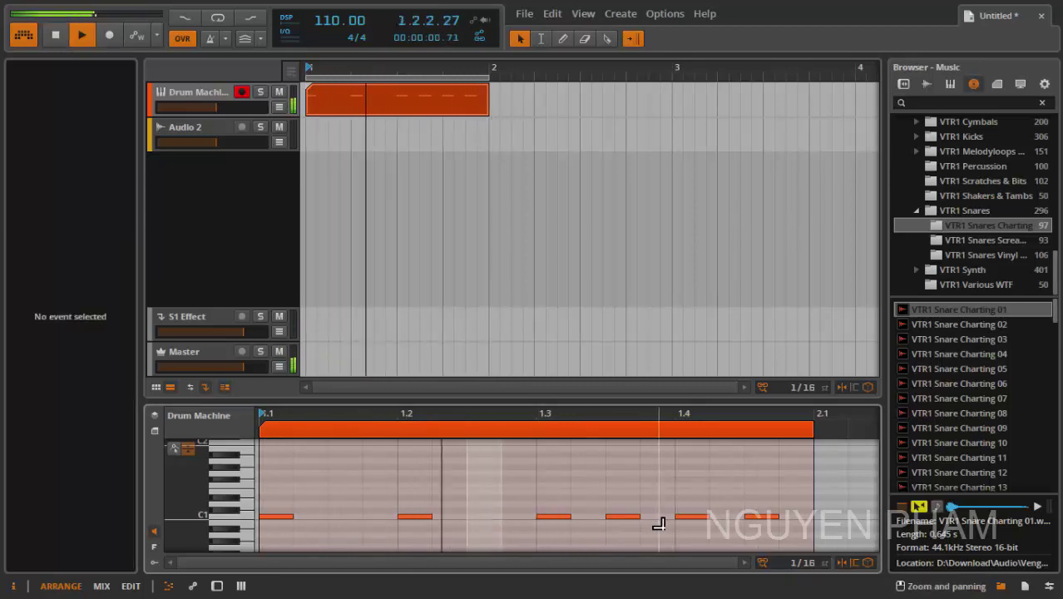
key("space")
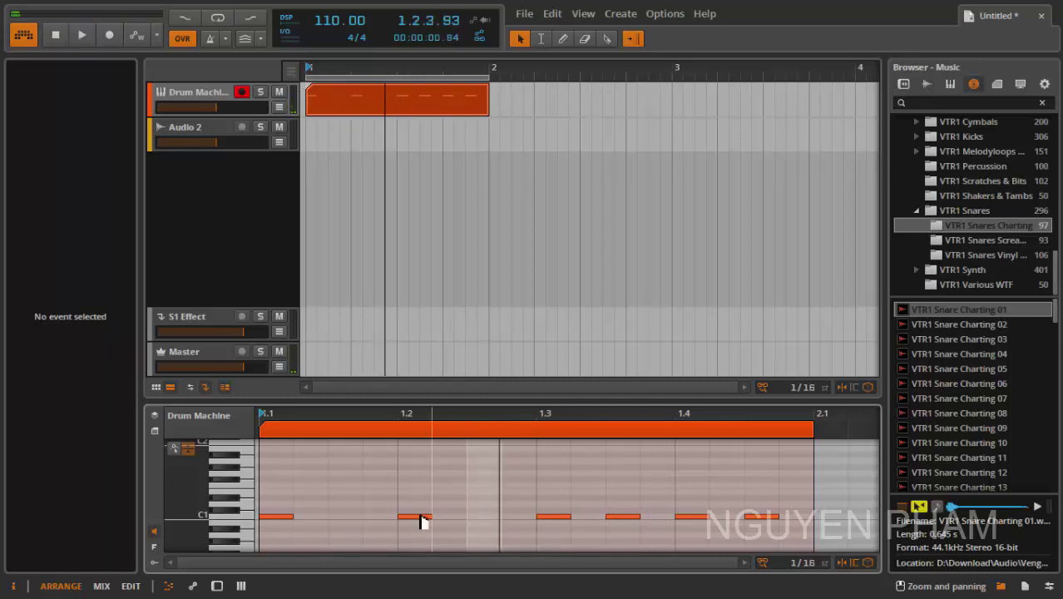
- Move the C1 note at 1.2.1 to 1.1.3 and play the pattern
left_click_drag(422, 521, 348, 524)
key("space")
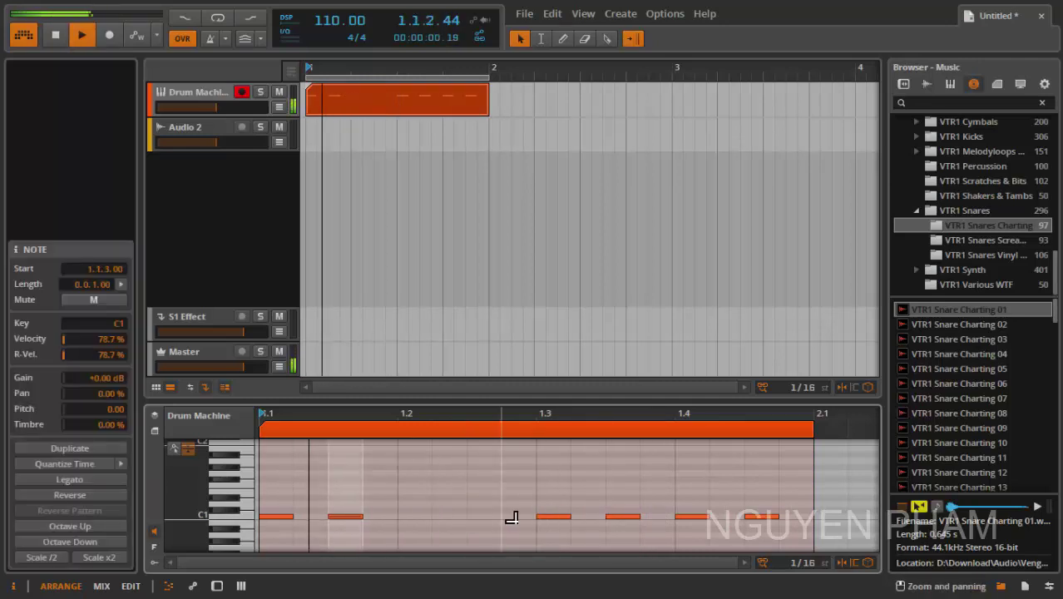
key("space")
- Put the C1 note at 1.1.3 back to 1.2.1 and play the pattern again
double_click(409, 516)
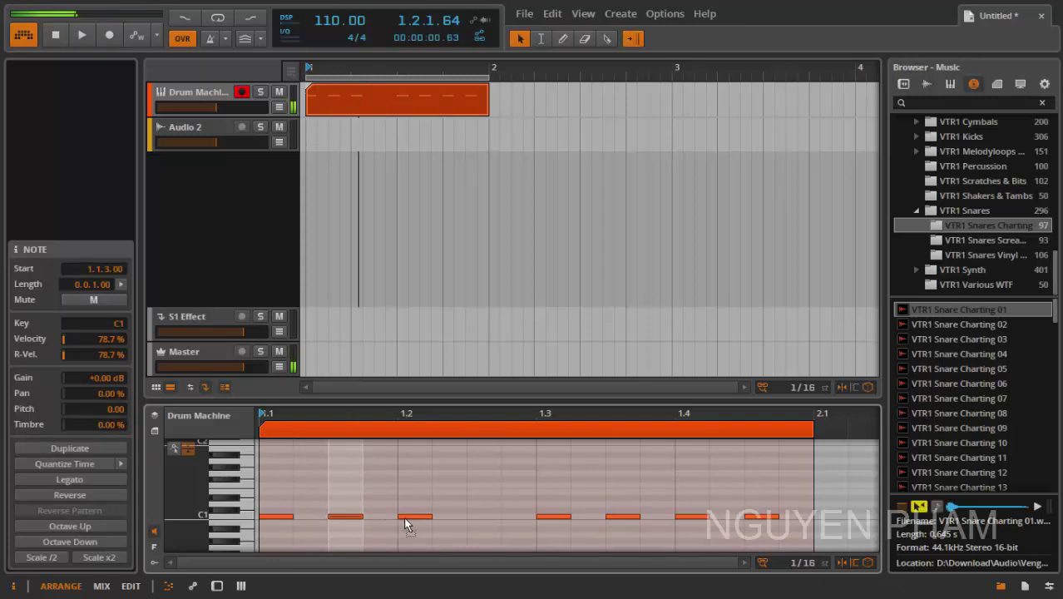
key("Delete")
left_click(405, 523)
key("space")
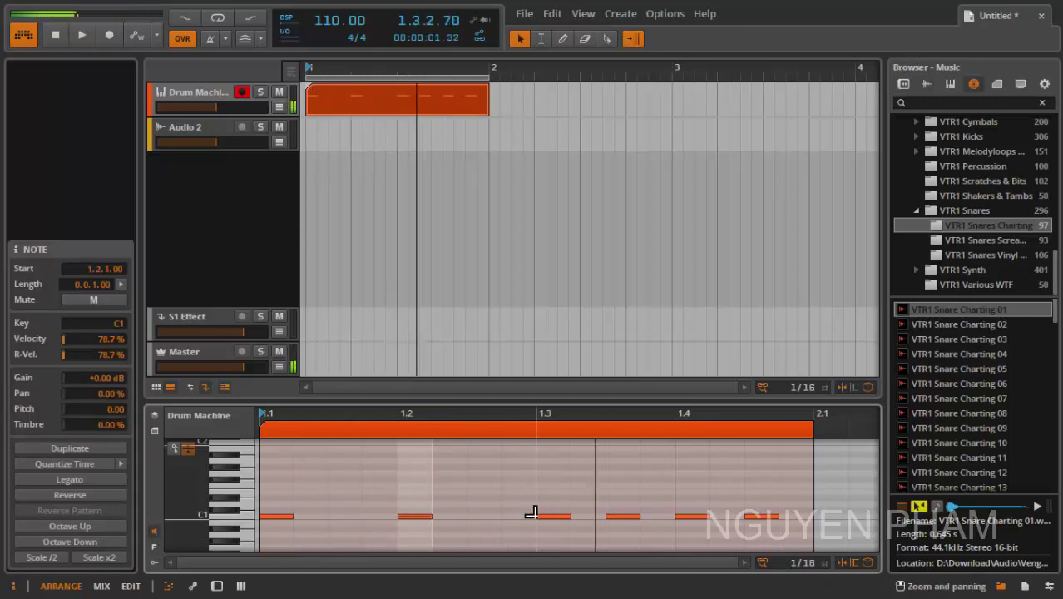
key("space")
key("space")
key("space")
- Replace the C1 note at 1.2.1 with a D1 snare note and play the pattern
left_click(417, 521)
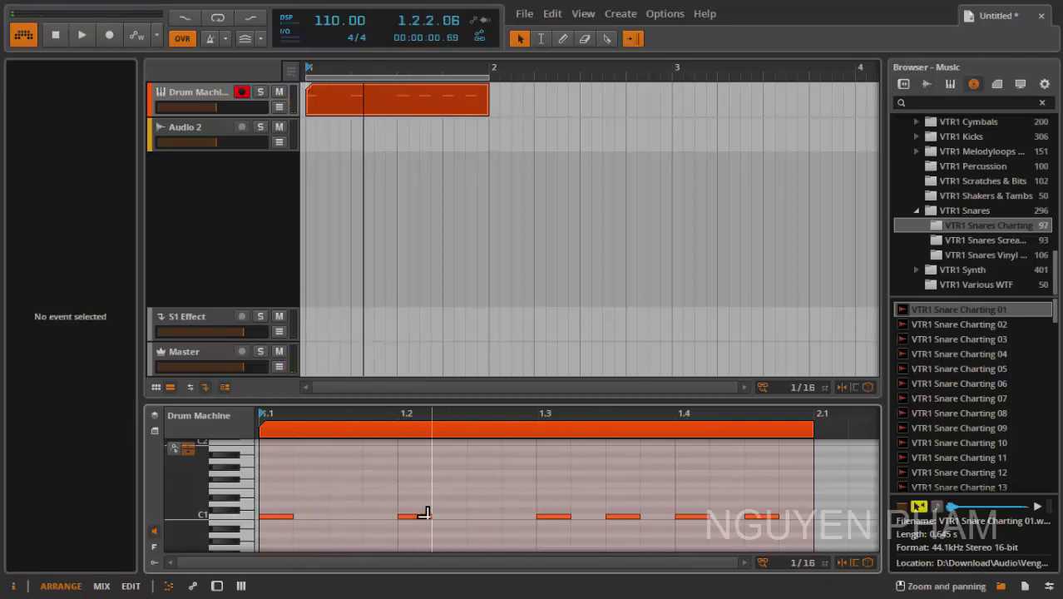
left_click(423, 521)
key("Delete")
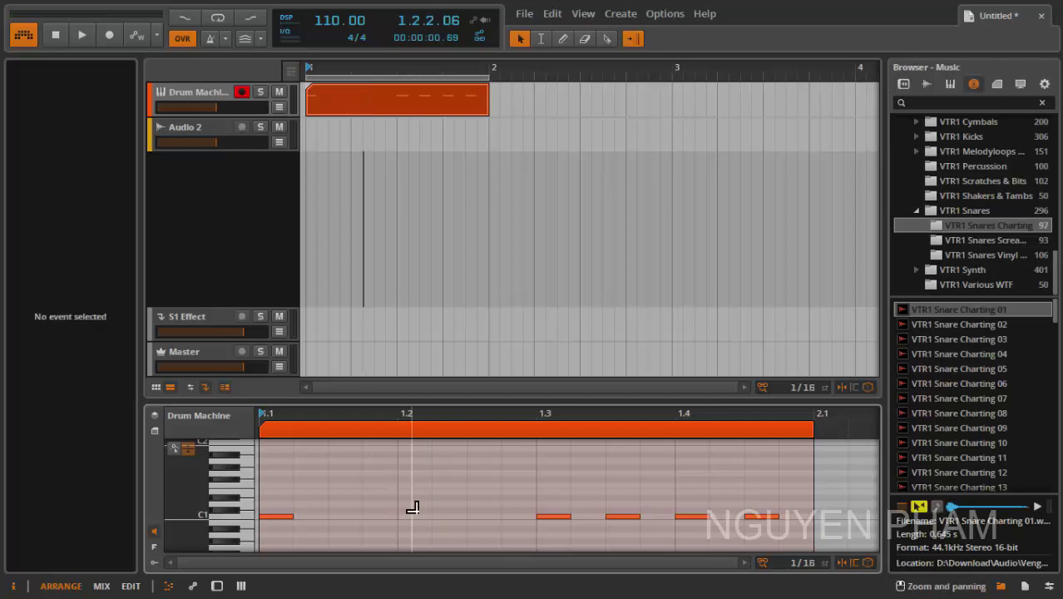
double_click(412, 505)
key("space")
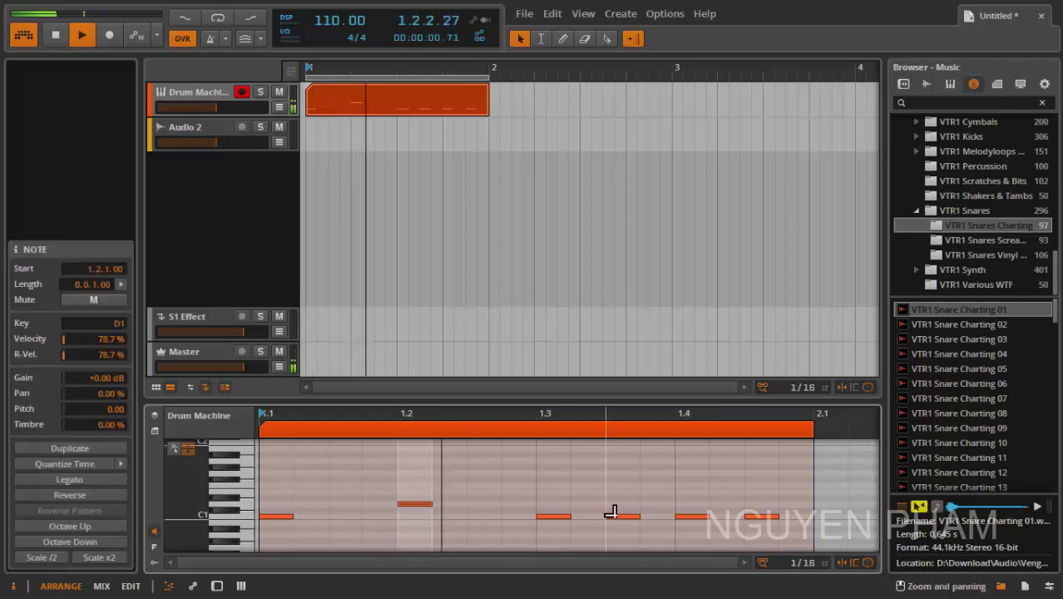
key("space")
key("space")
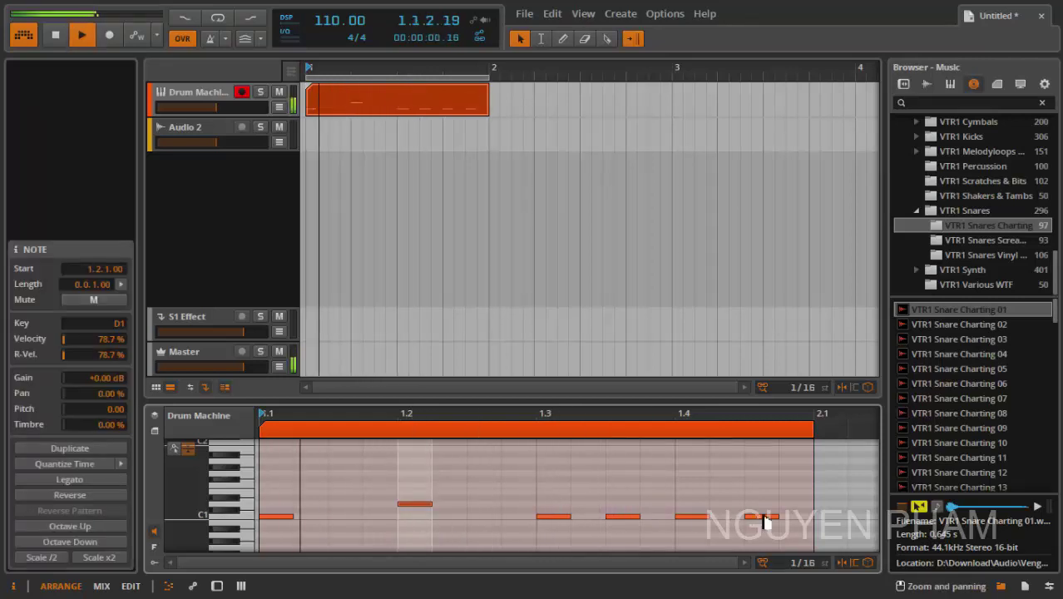
- Replace the C1 note at 1.4.1 with a D1 snare note and play the clip
left_click(701, 522)
double_click(685, 504)
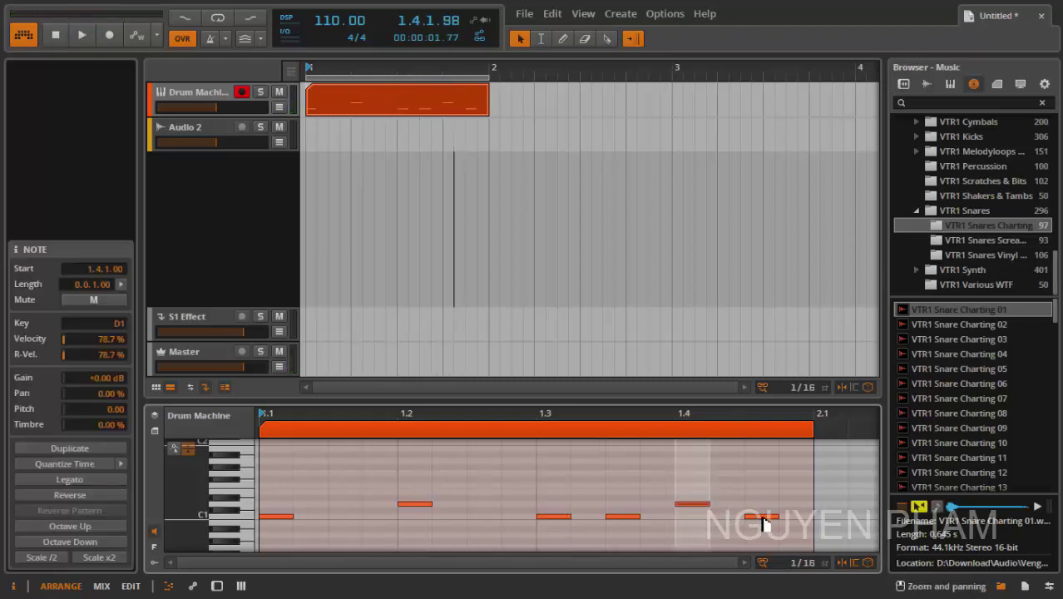
key("space")
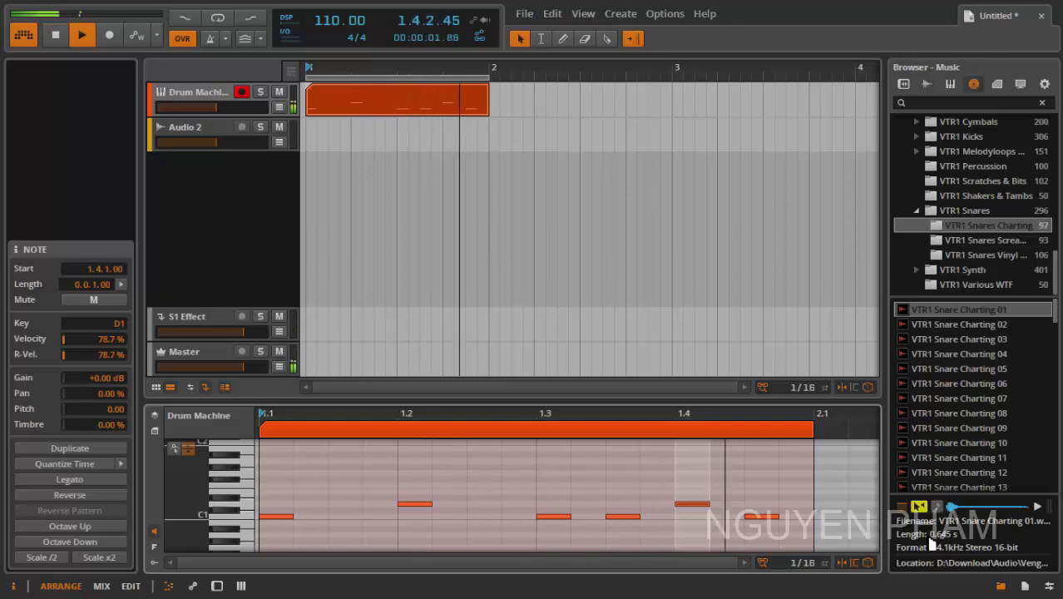
key("space")
- Add a C1 kick note at 1.4.4 and play the clip through
left_click(799, 516)
key("space")
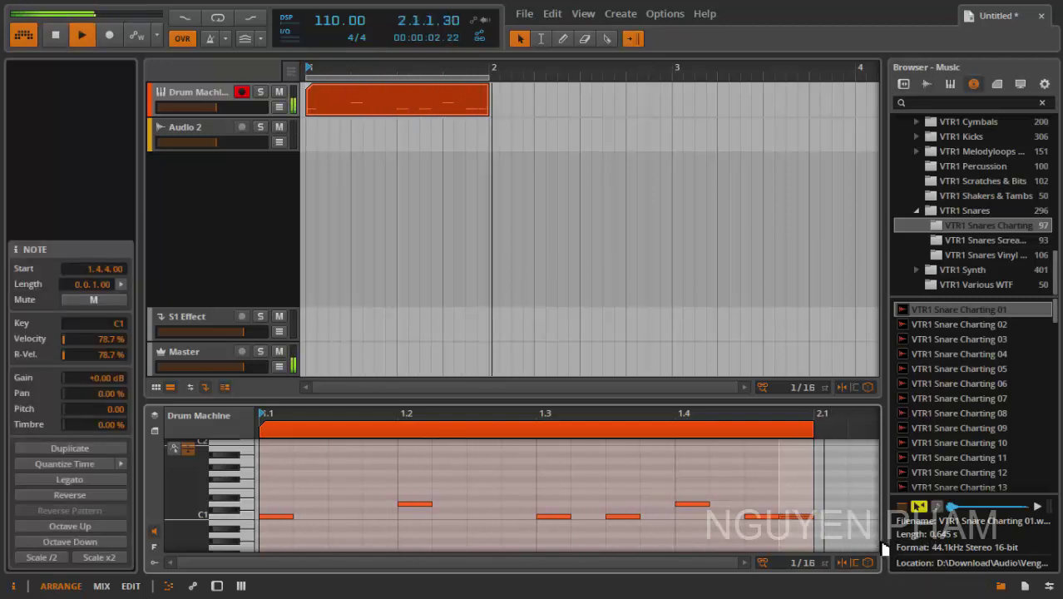
key("space")
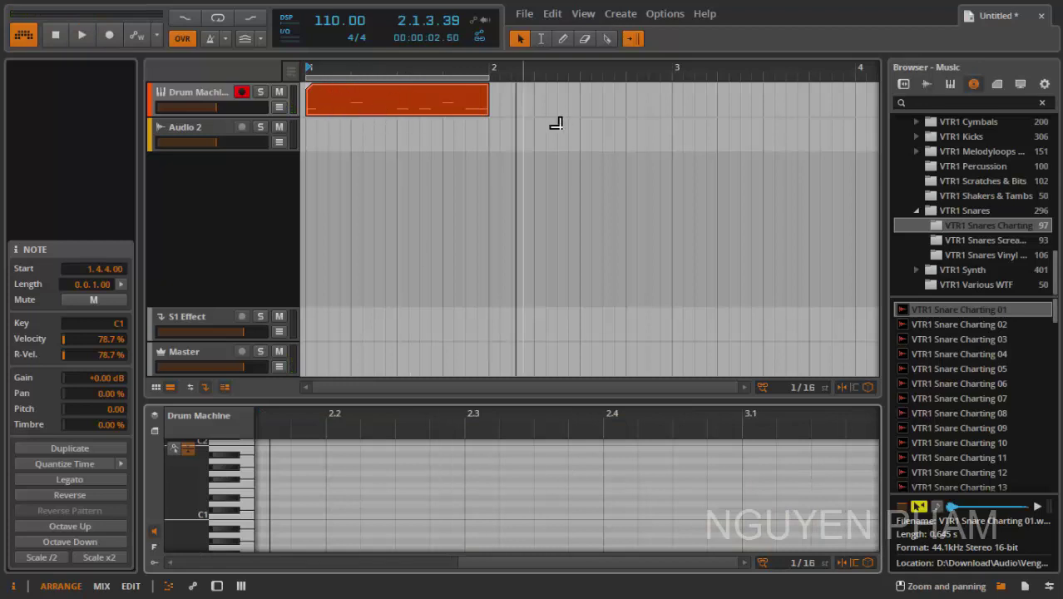
- Draw F1, G1 and A1 notes of varying lengths between 1.1 and 1.3 in the clip with the Pen tool and play it
left_click(565, 39)
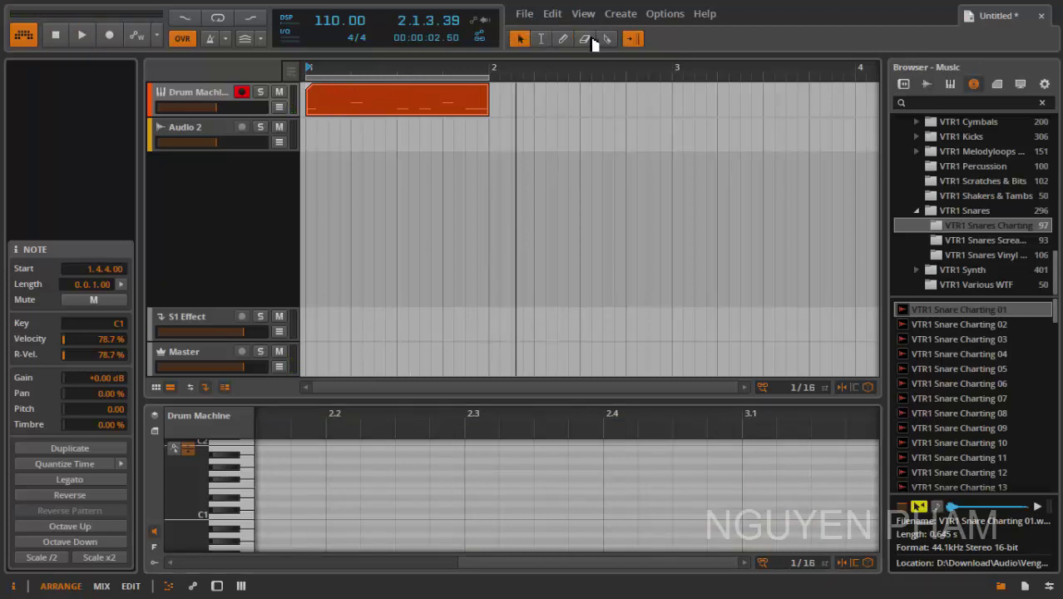
left_click(520, 39)
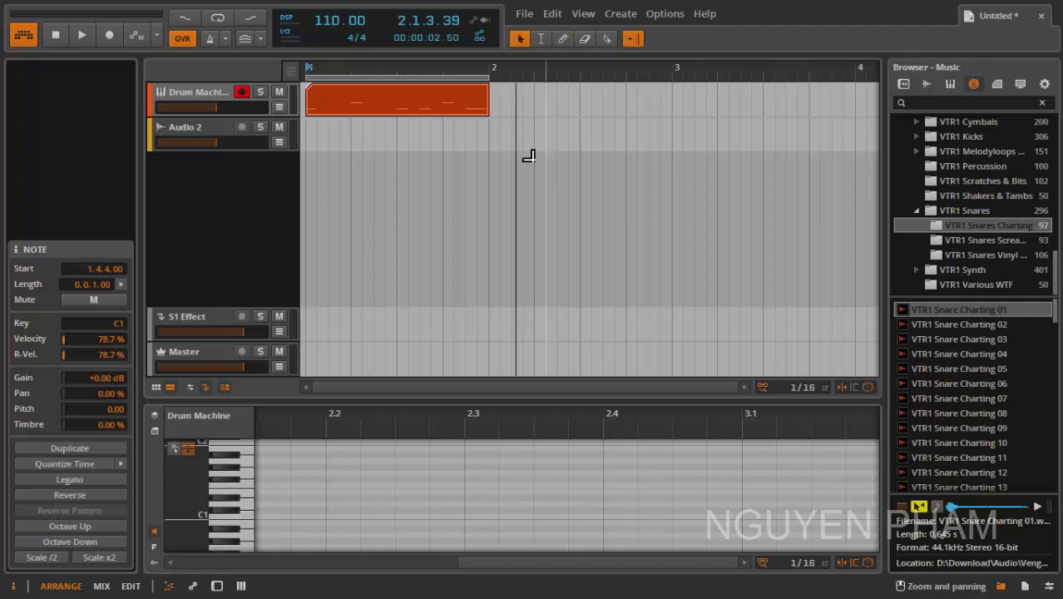
left_click(367, 107)
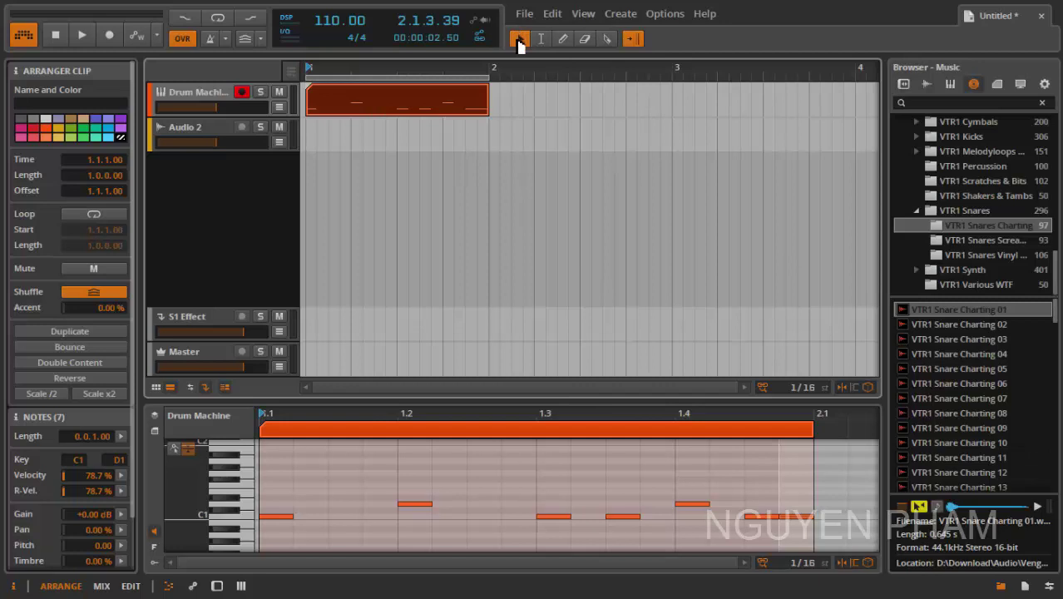
left_click(564, 40)
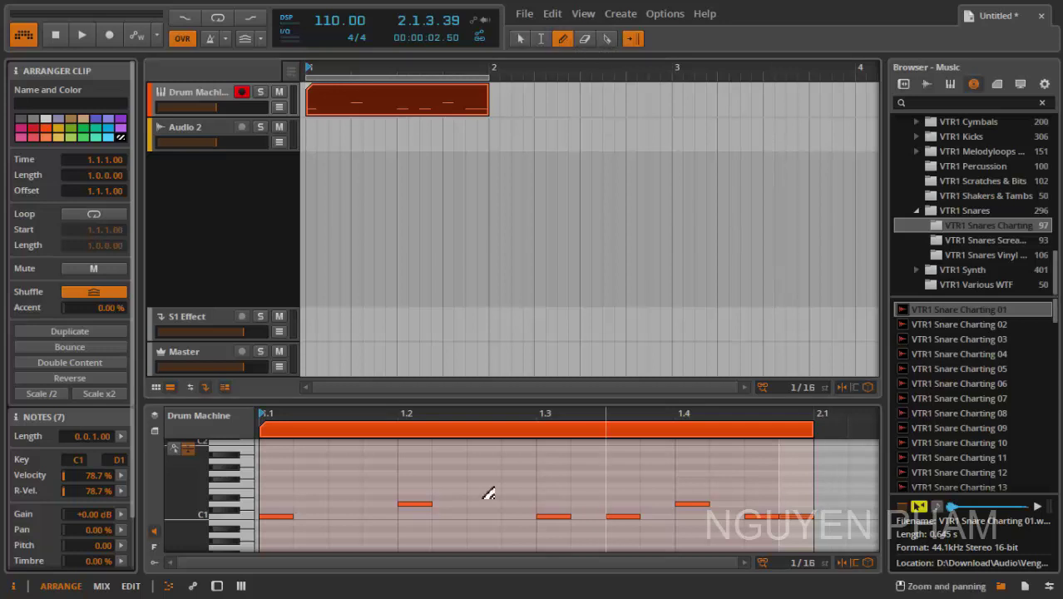
mouse_move(275, 483)
left_mouse_down()
mouse_move(361, 475)
mouse_move(348, 468)
mouse_move(546, 461)
left_mouse_up()
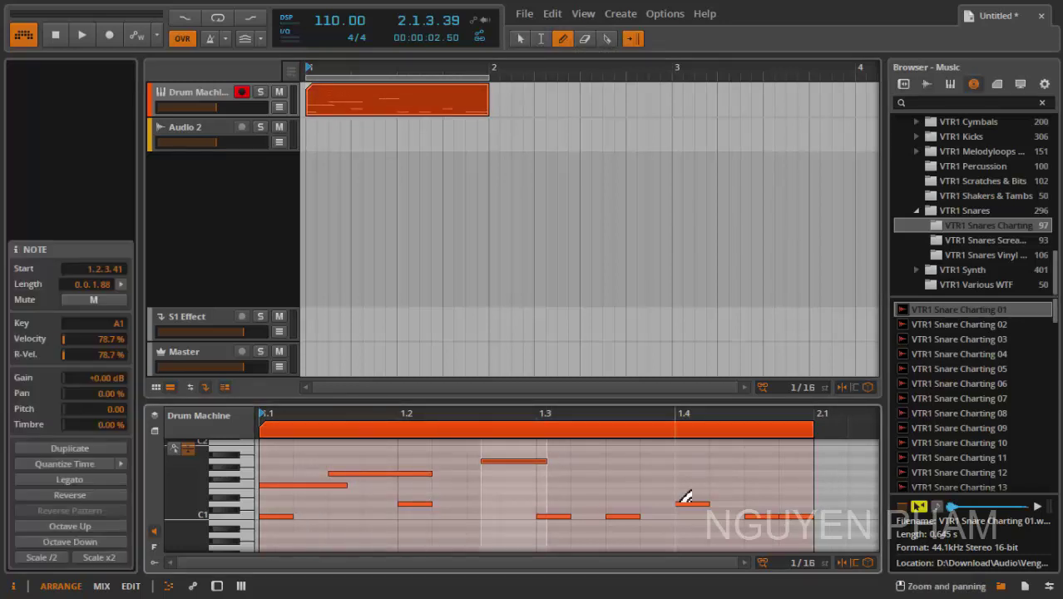
key("space")
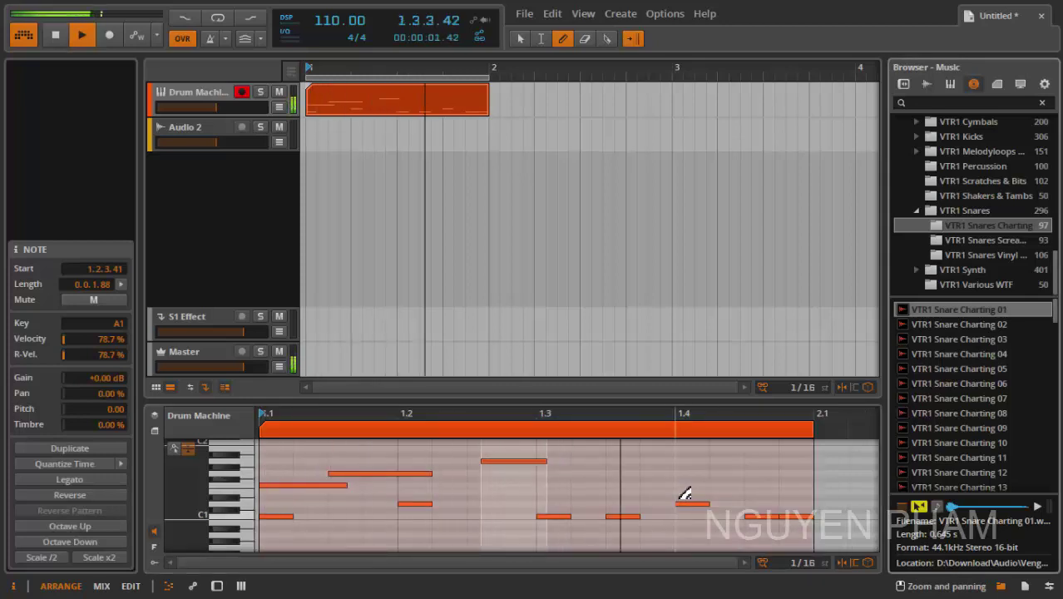
key("space")
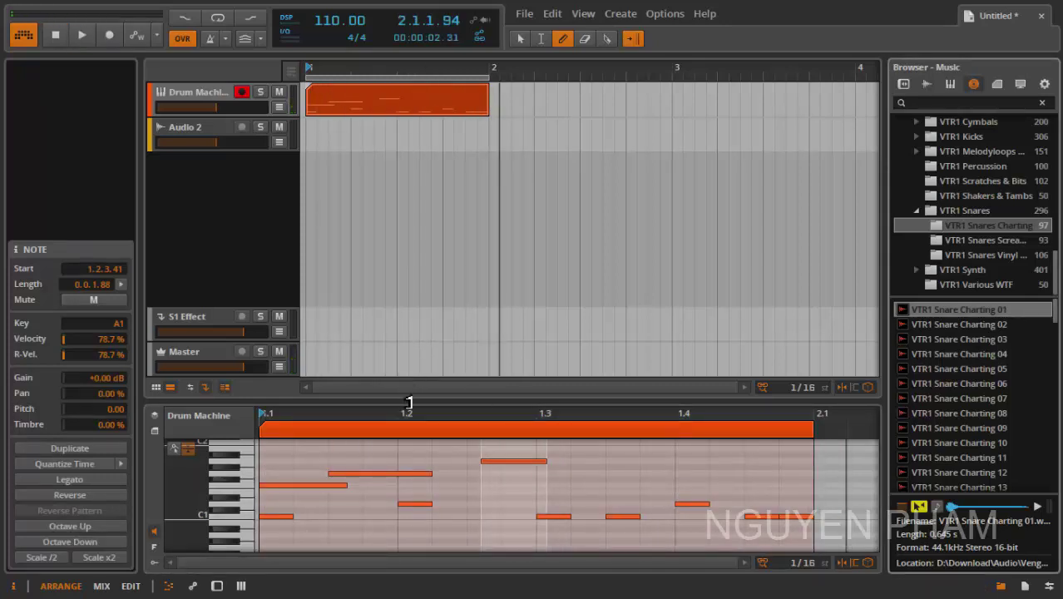
- Audition the Drum Machine's sounds on the piano keys around C1 and D1 in an enlarged note editor, and restore the editor's height
left_click_drag(408, 403, 386, 137)
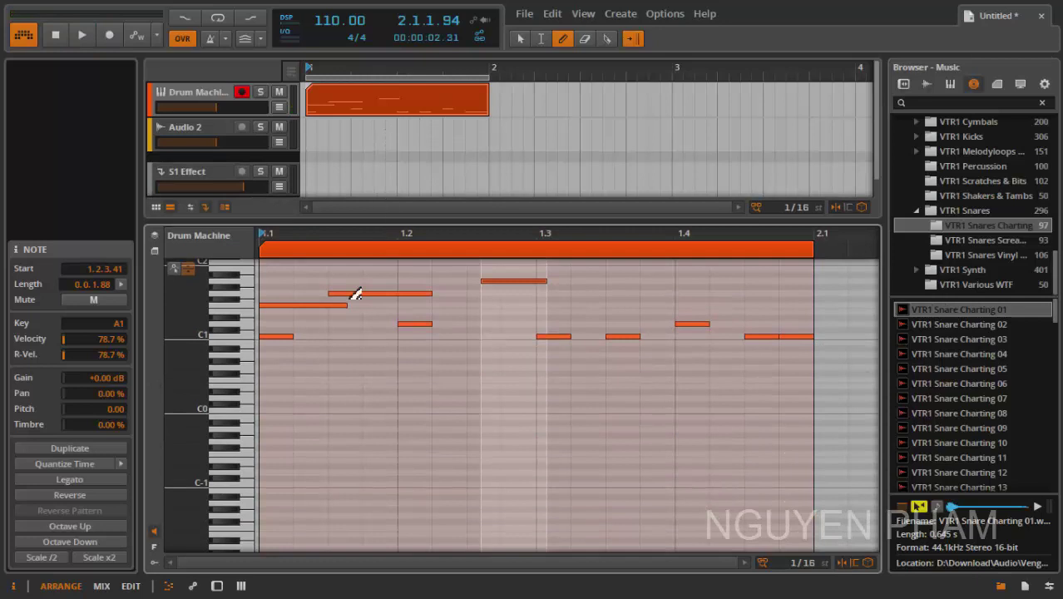
left_click(241, 411)
left_click(240, 324)
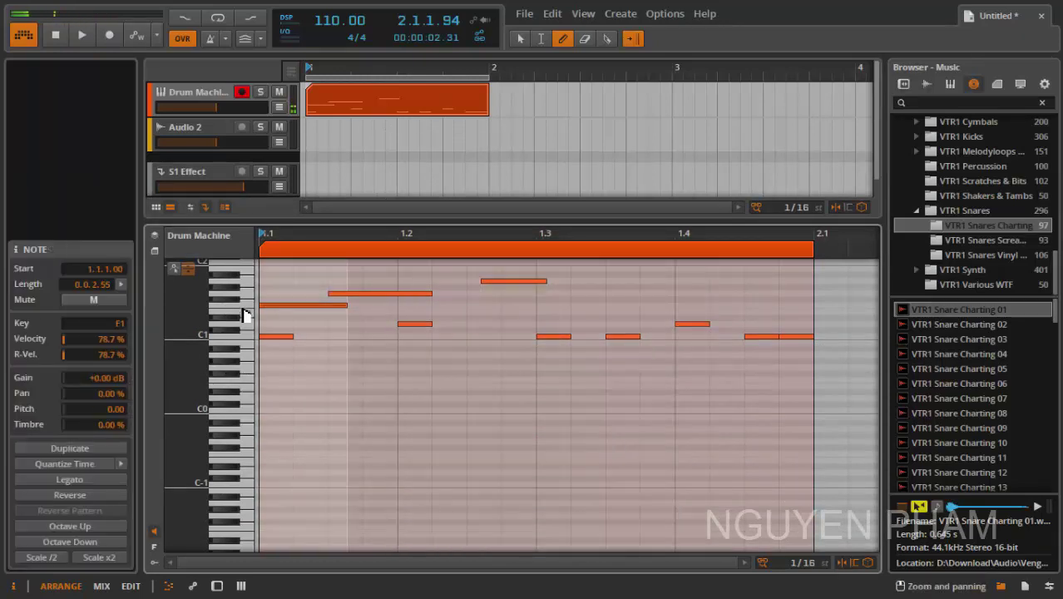
left_click(242, 337)
left_click(241, 322)
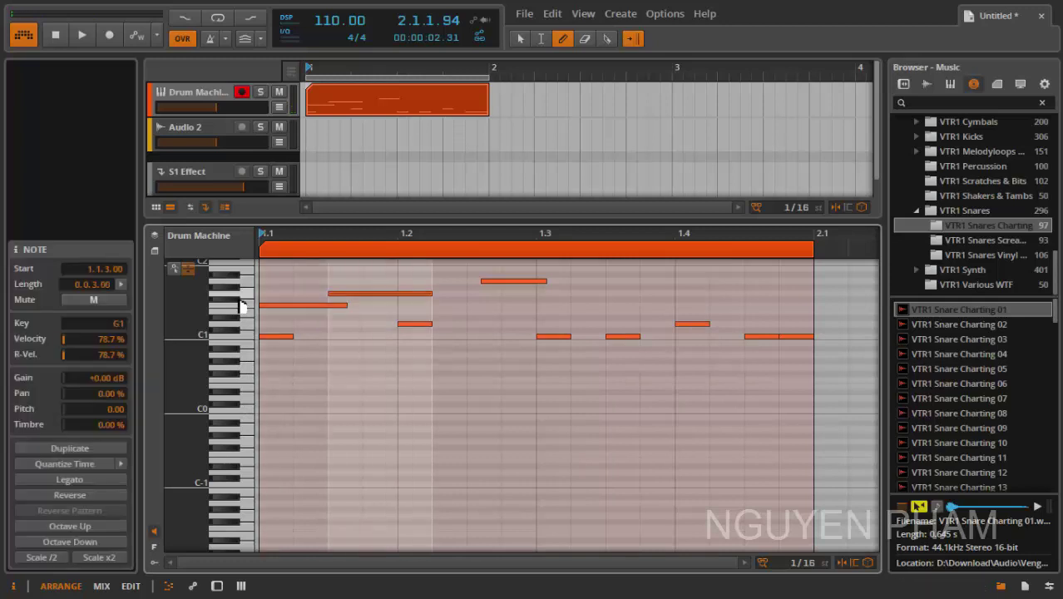
left_click(248, 326)
left_click(251, 338)
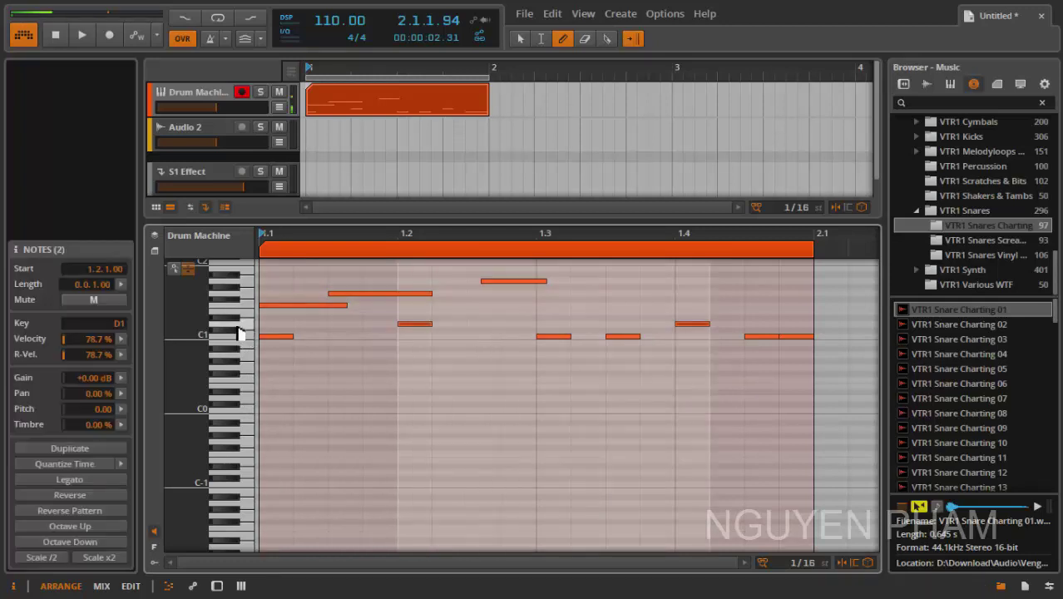
left_click(243, 325)
left_click(245, 337)
left_click(245, 342)
left_click(248, 335)
left_click(254, 338)
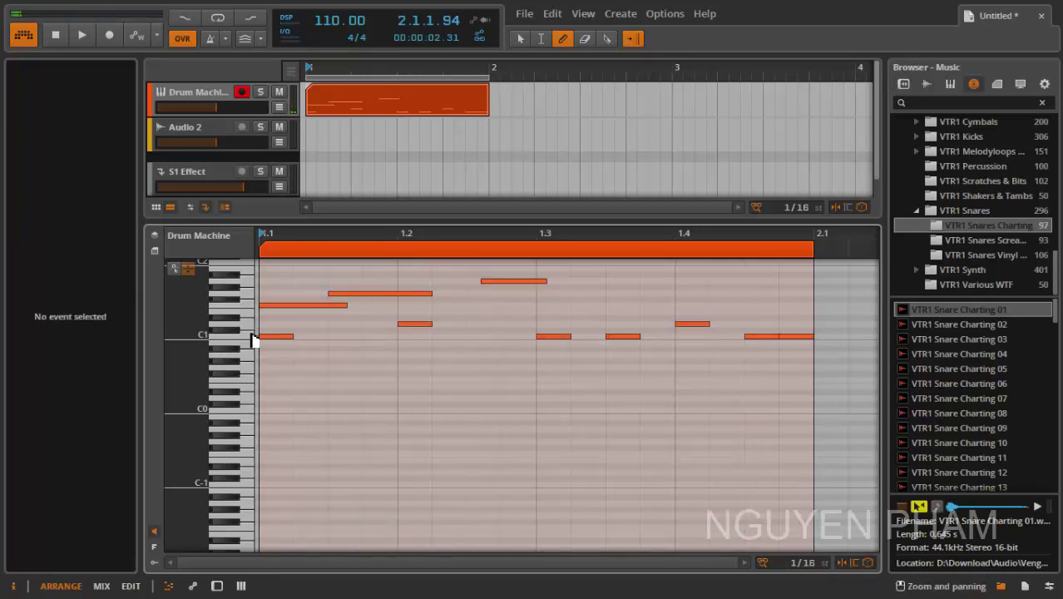
left_click(247, 336)
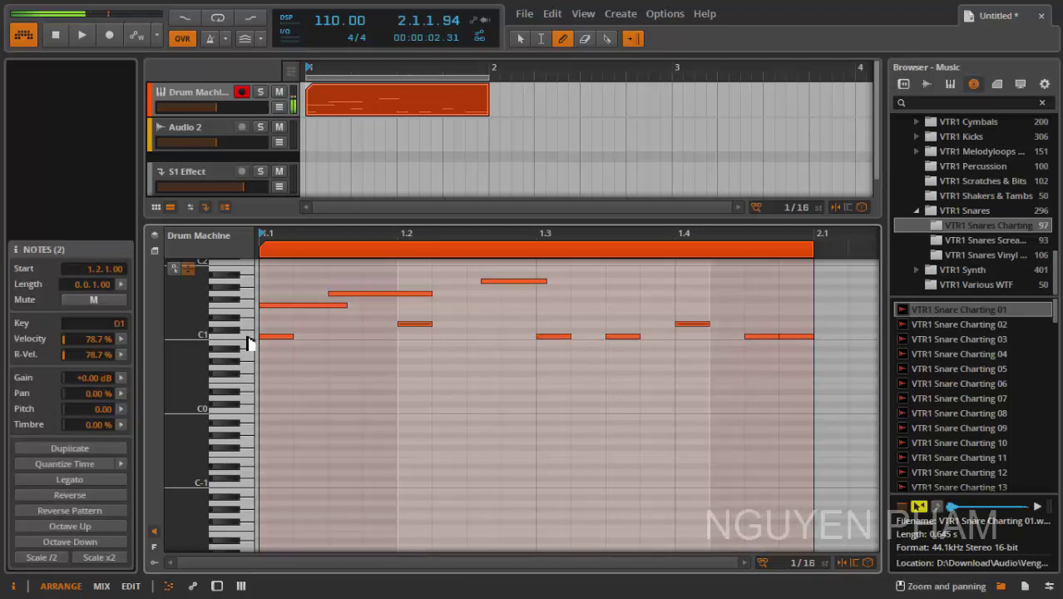
left_click(248, 332)
left_click(249, 335)
left_click(249, 336)
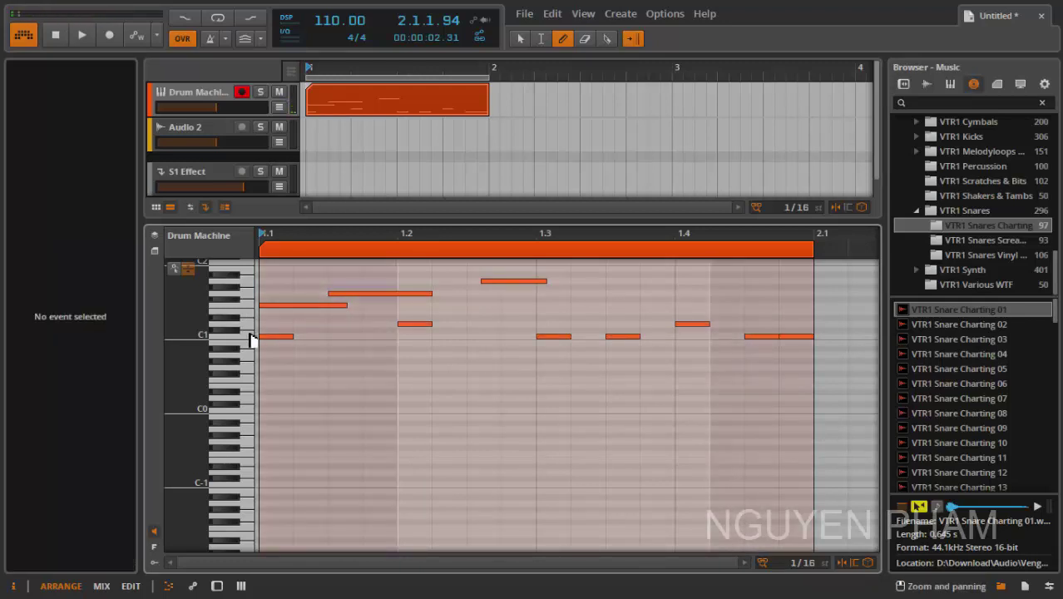
left_click(253, 338)
left_click(252, 336)
left_click(240, 341)
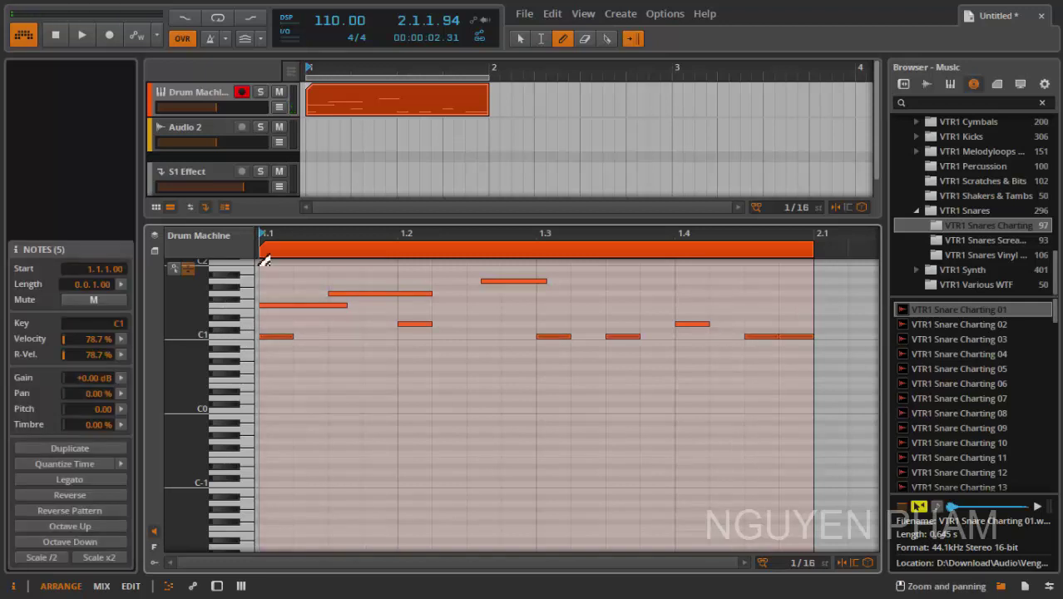
left_click(216, 338)
left_click(240, 336)
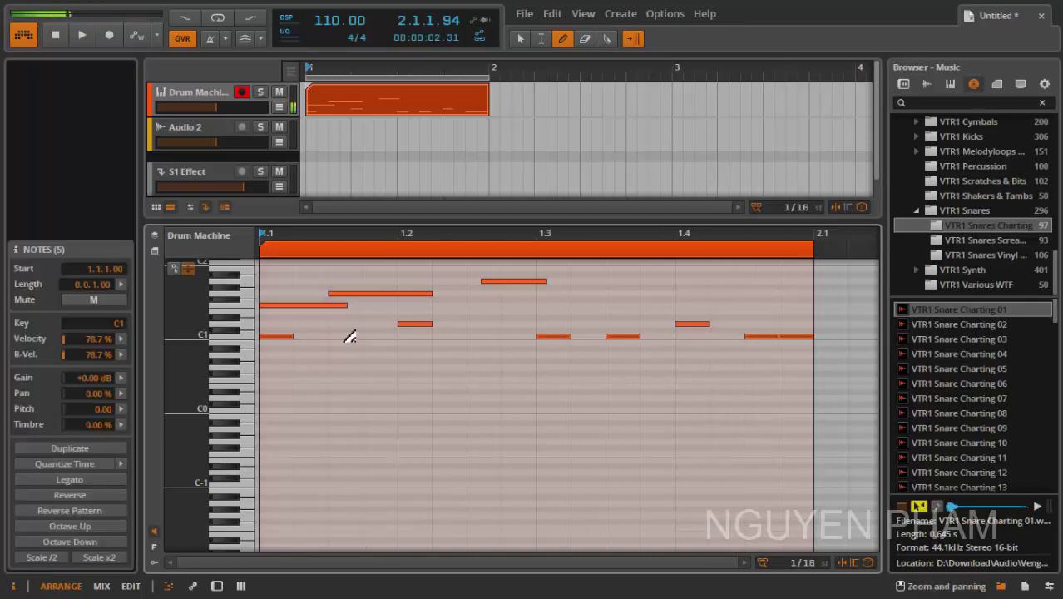
left_click_drag(317, 225, 351, 403)
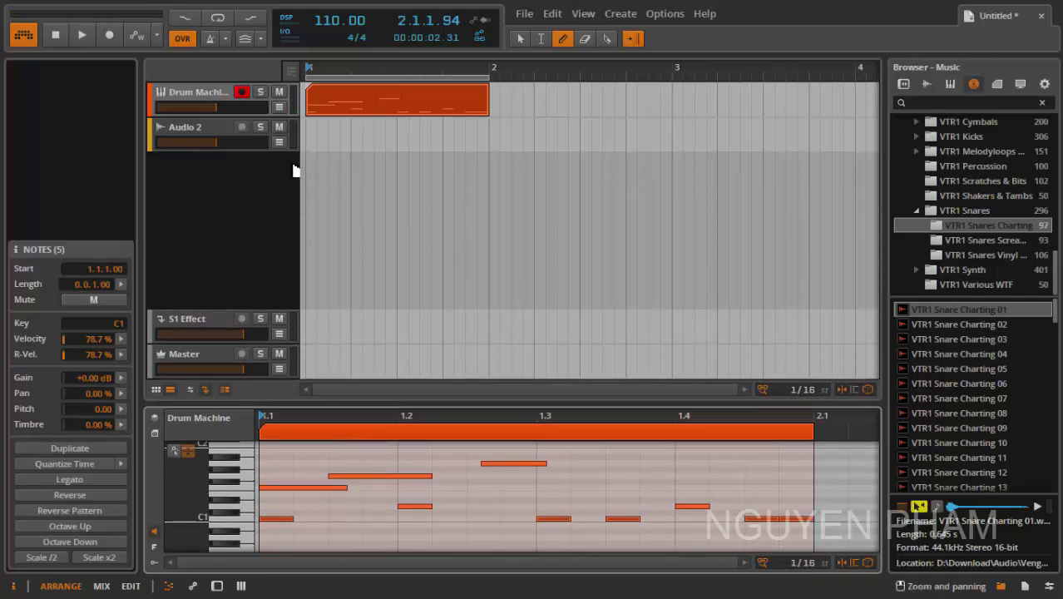
- Split the Drum Machine clip at 1.3.3 with the Knife tool and return to the Pointer tool
left_click(197, 138)
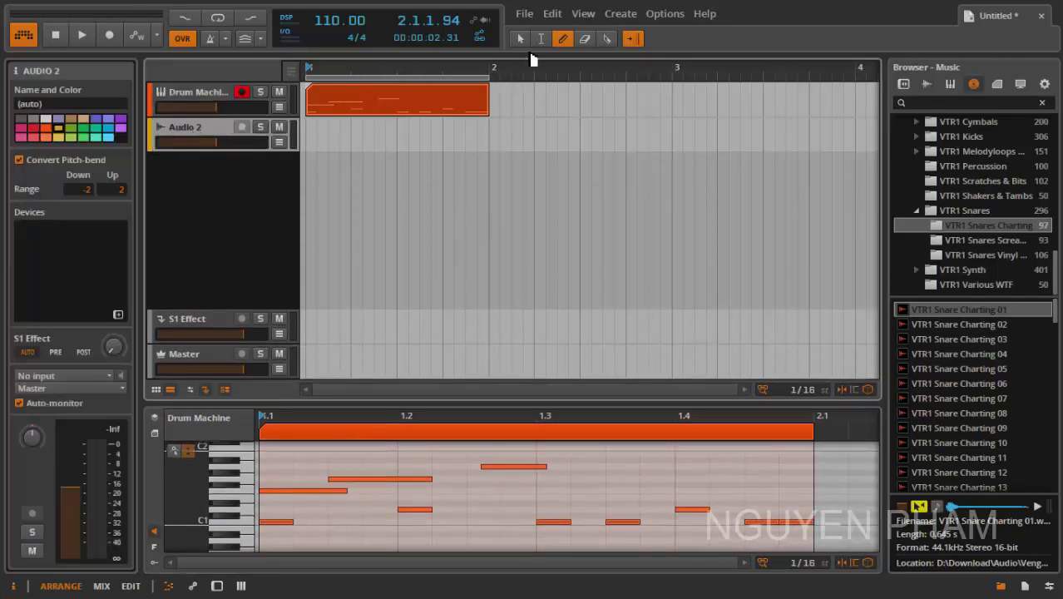
left_click(606, 39)
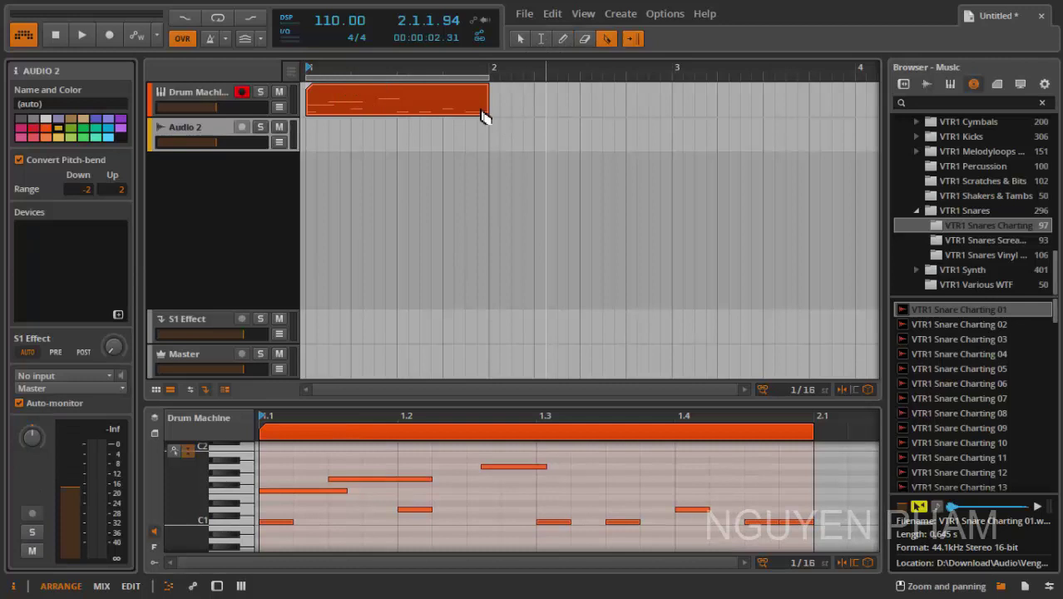
left_click(420, 98)
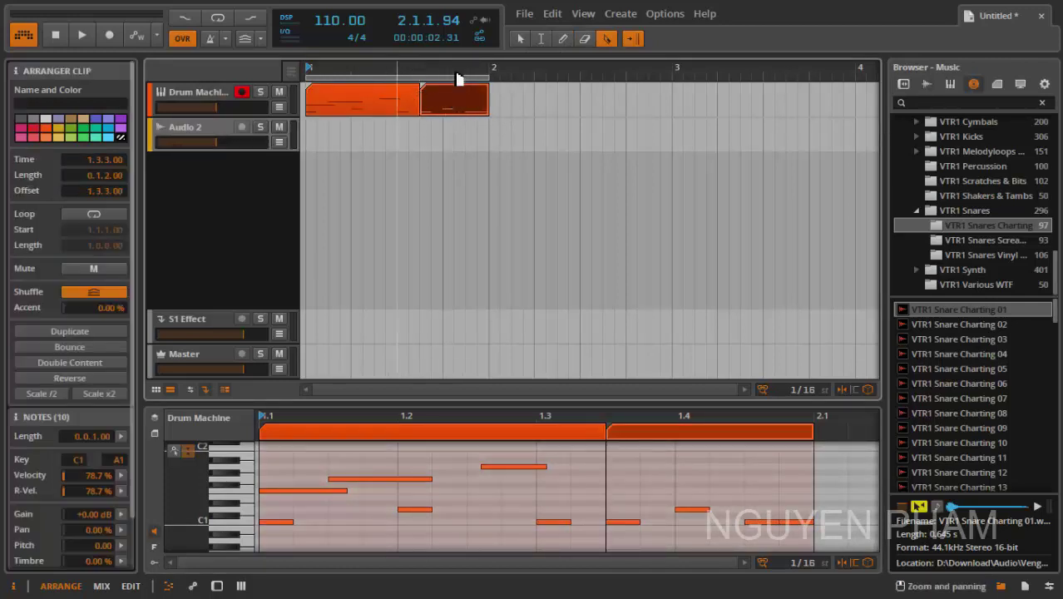
left_click(517, 38)
mouse_move(461, 108)
left_mouse_down()
mouse_move(617, 127)
mouse_move(591, 104)
mouse_move(441, 109)
left_mouse_up()
left_click(512, 166)
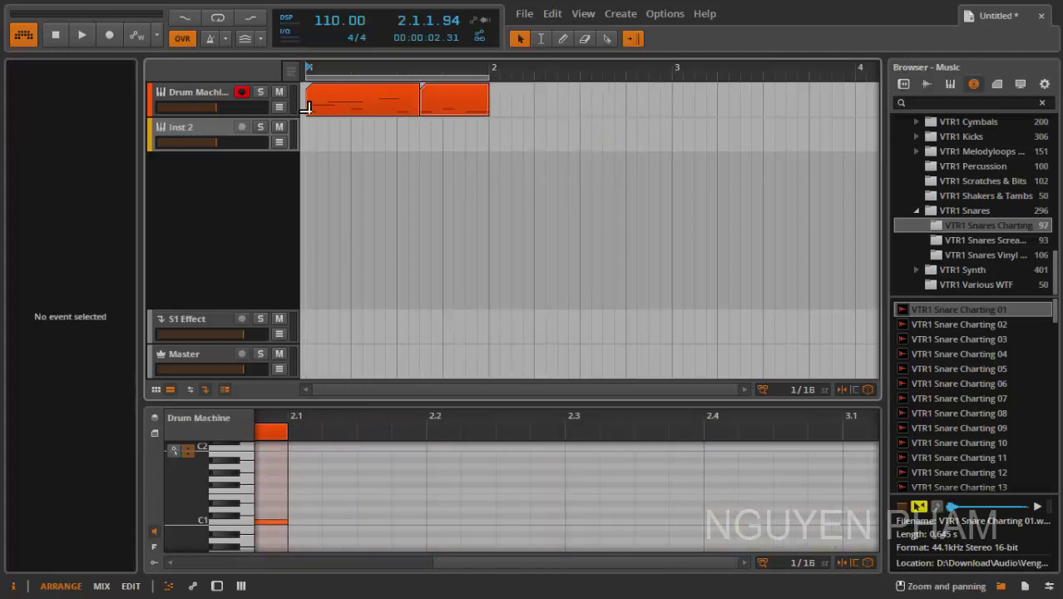
- Select the first part of the split clip, look through its clip and note properties, and enlarge the note editor
left_click(310, 106)
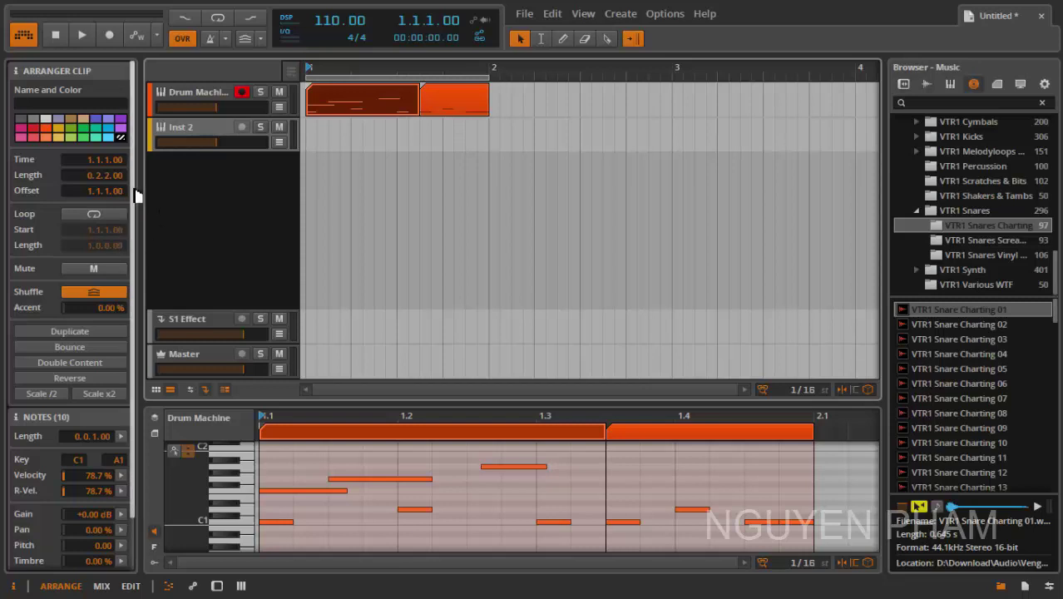
scroll(124, 377, "down", 2)
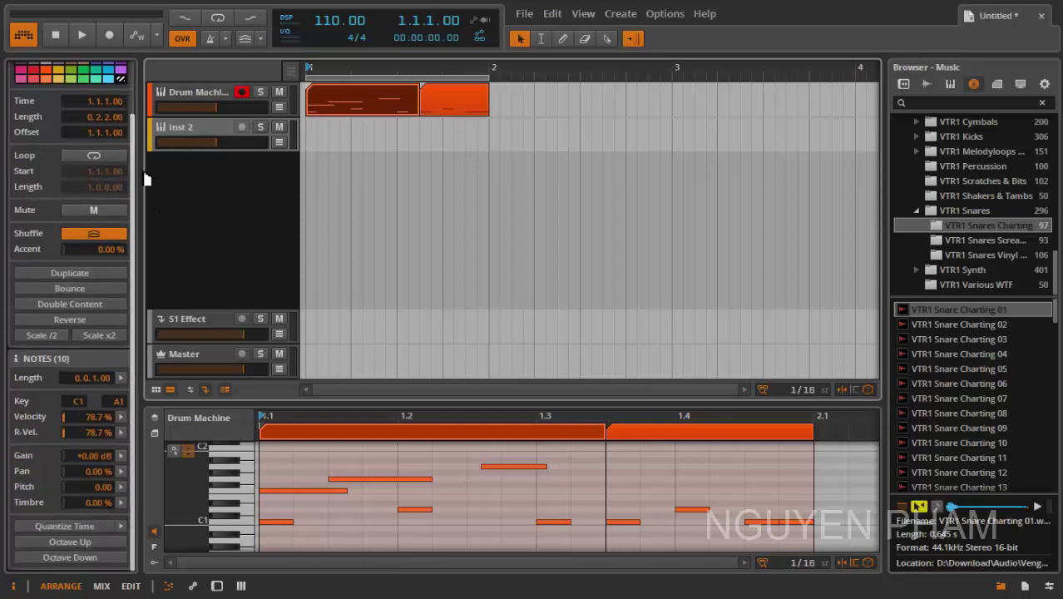
scroll(141, 179, "up", 2)
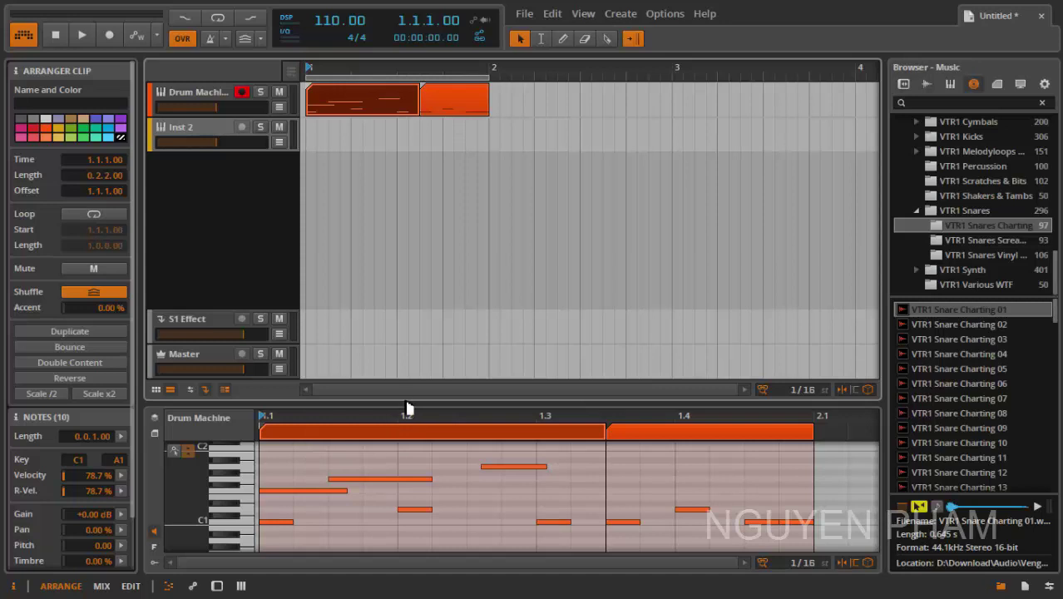
left_click_drag(403, 388, 403, 216)
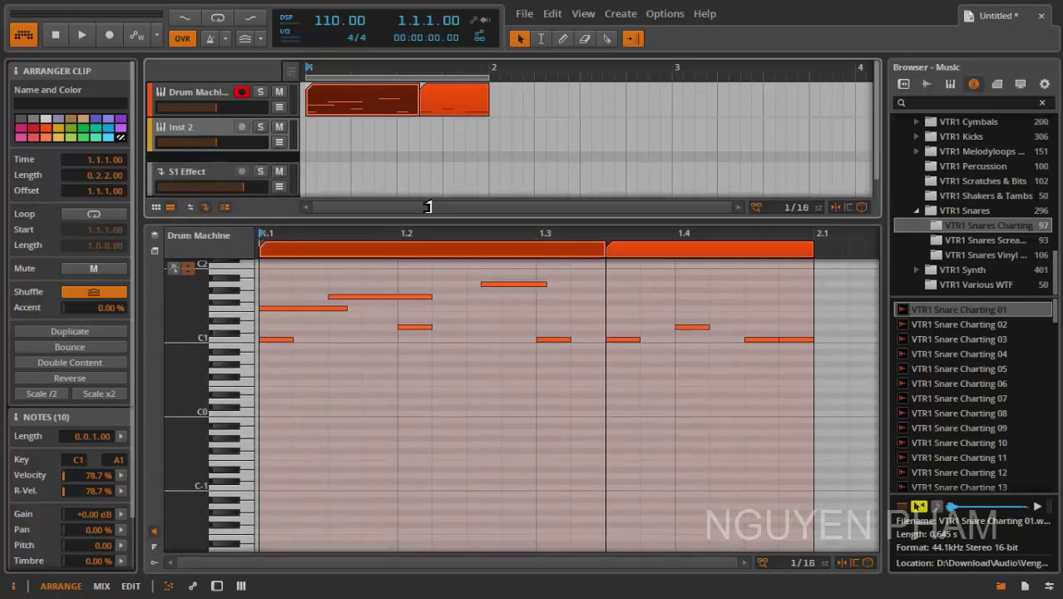
- Transpose the C1 kick note at 1.1.1 up to C2 and bring it back down to C1
left_click(275, 339)
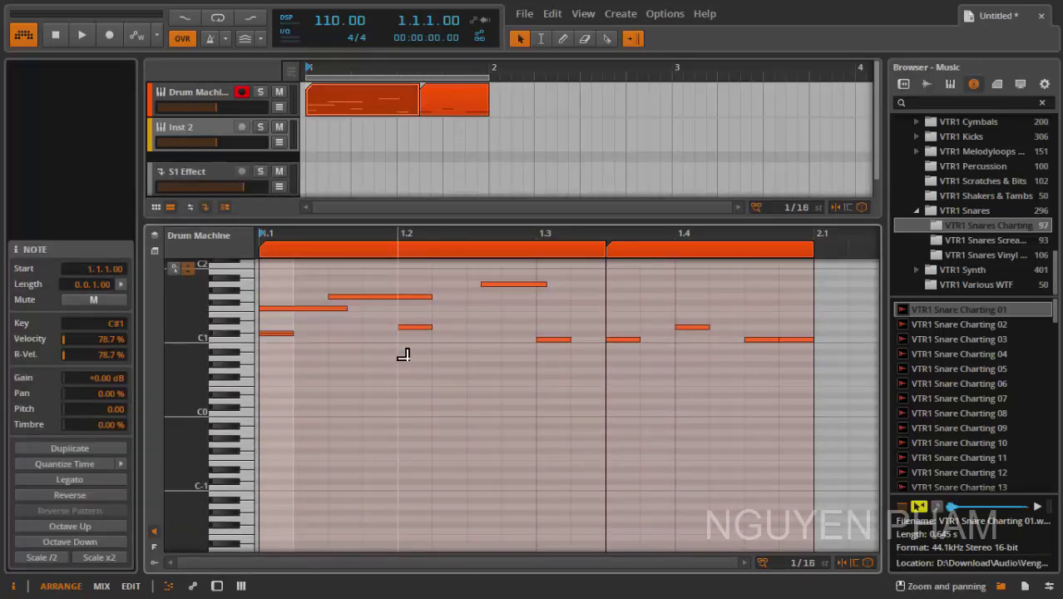
key("Up")
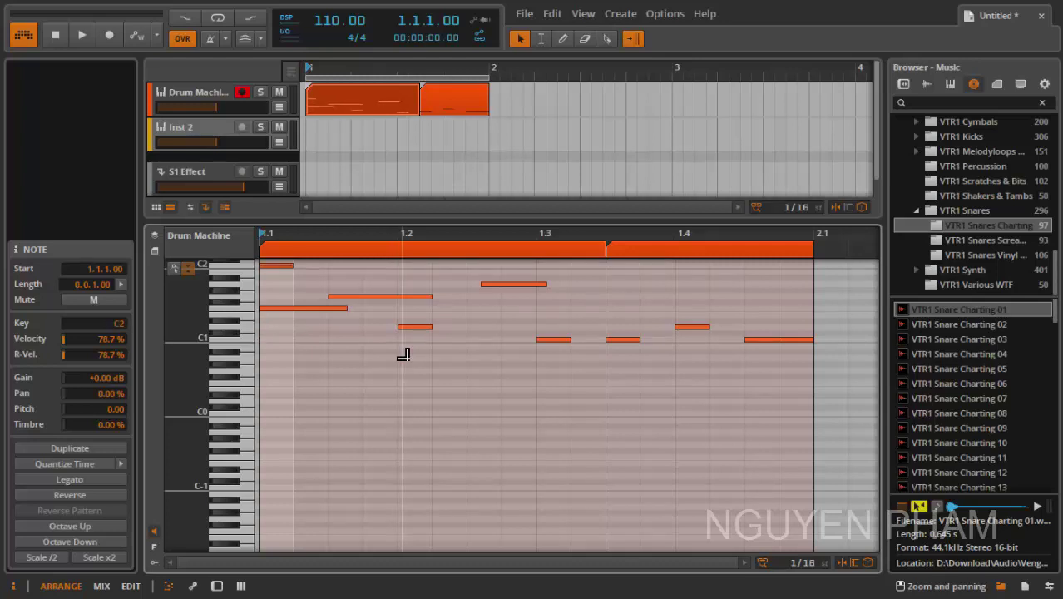
key("shift+Down")
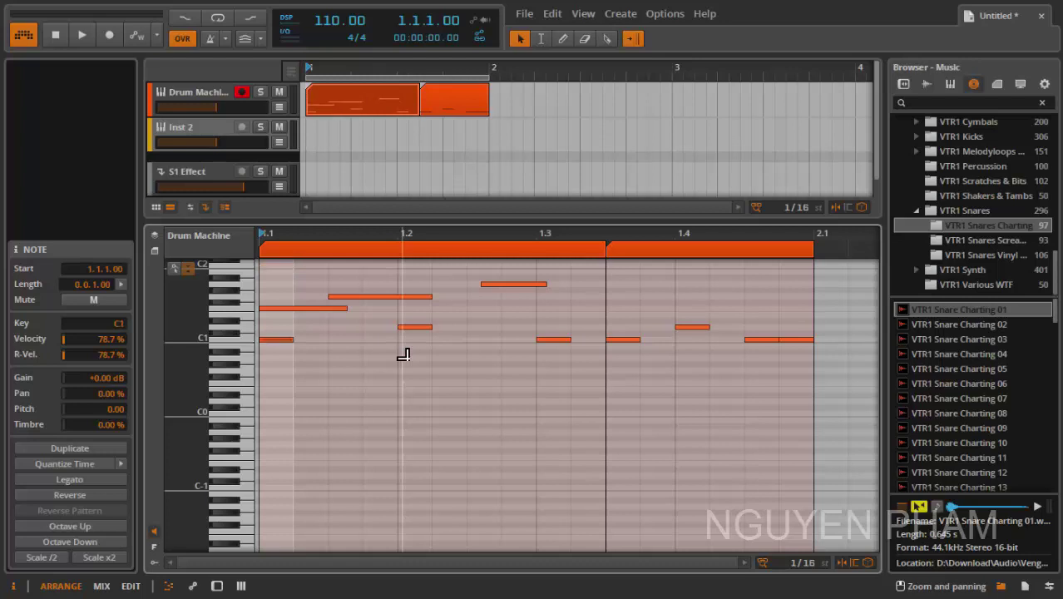
key("shift+Down")
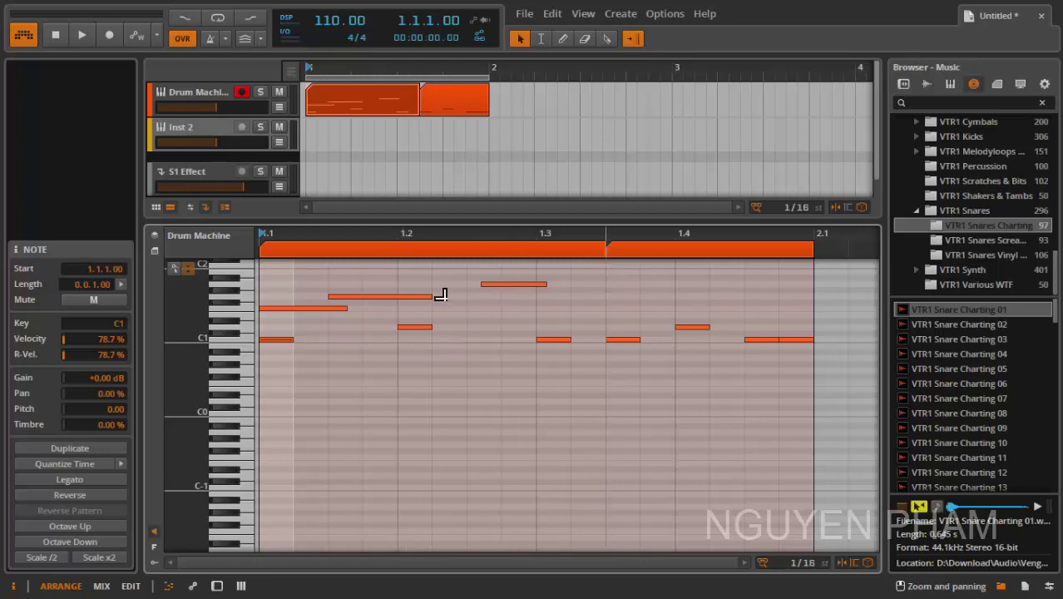
- Scroll and zoom along the note editor's timeline and return to a view of both parts of the split clip
scroll(436, 291, "right", 5)
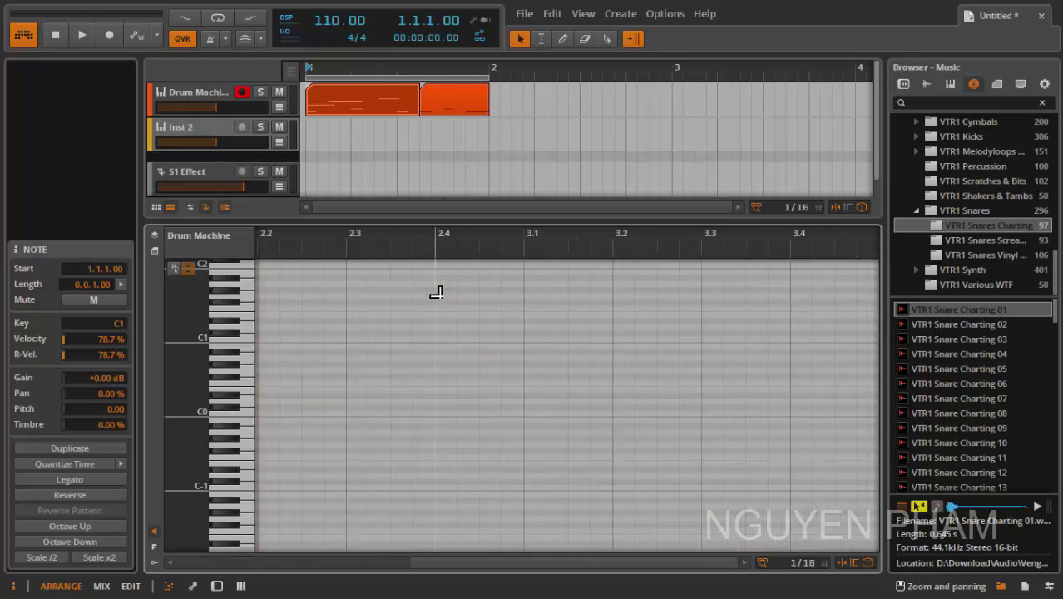
scroll(436, 291, "up", 5)
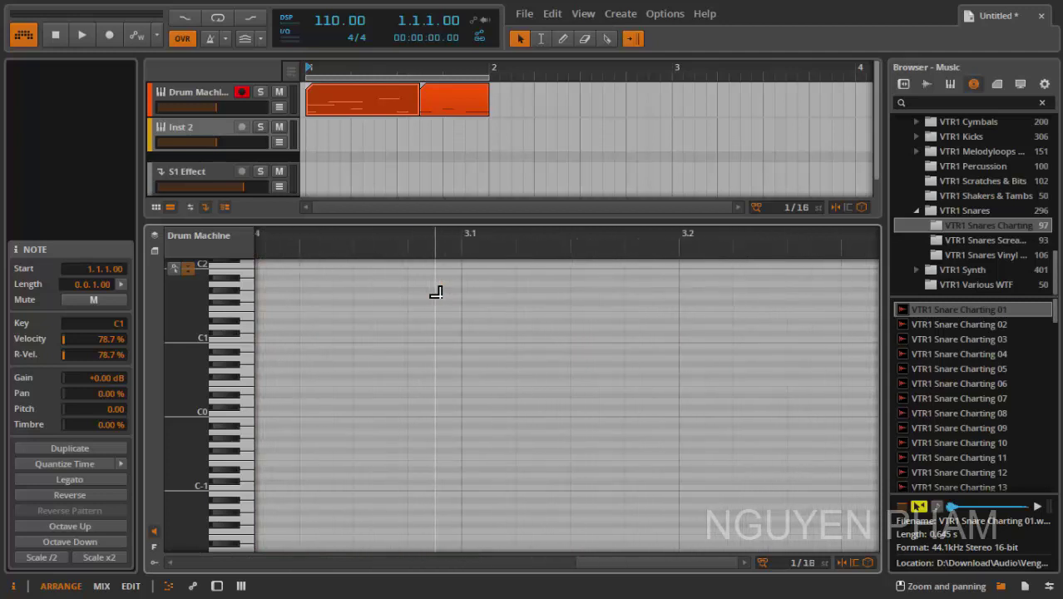
scroll(436, 291, "down", 2)
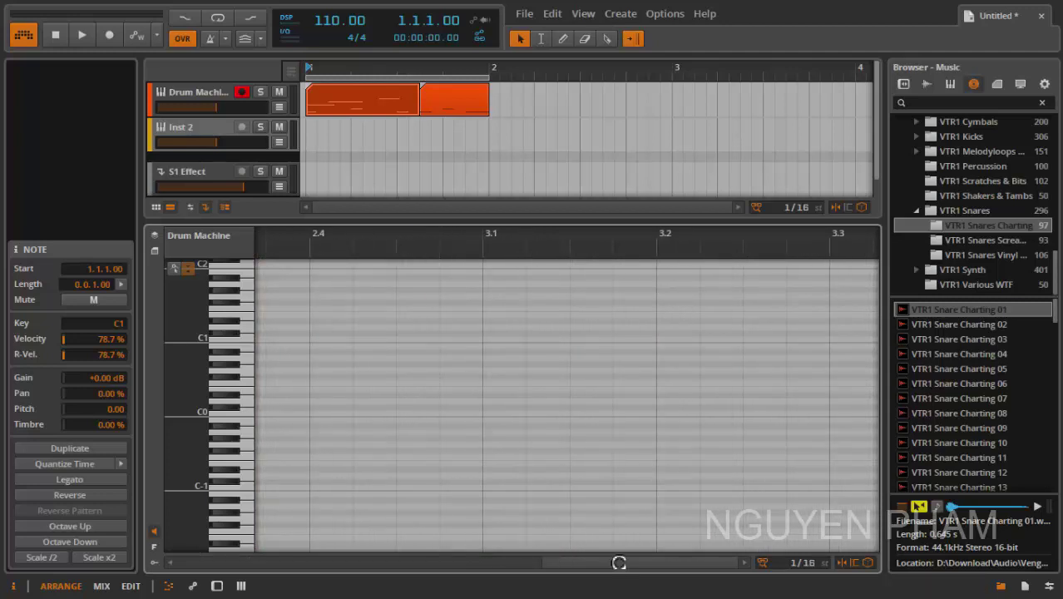
scroll(623, 569, "left", 5)
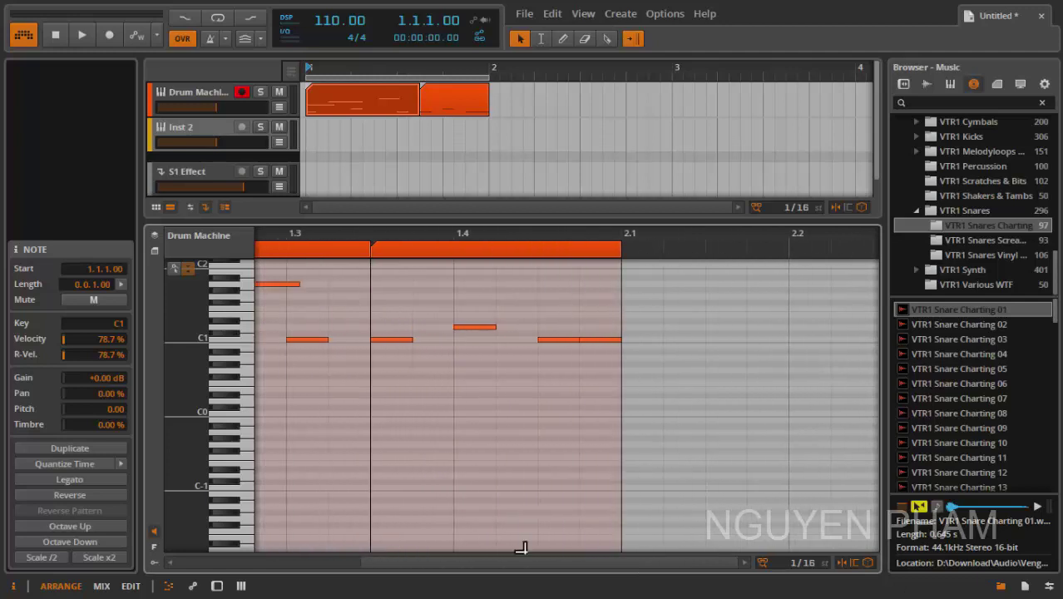
left_click_drag(312, 227, 684, 245)
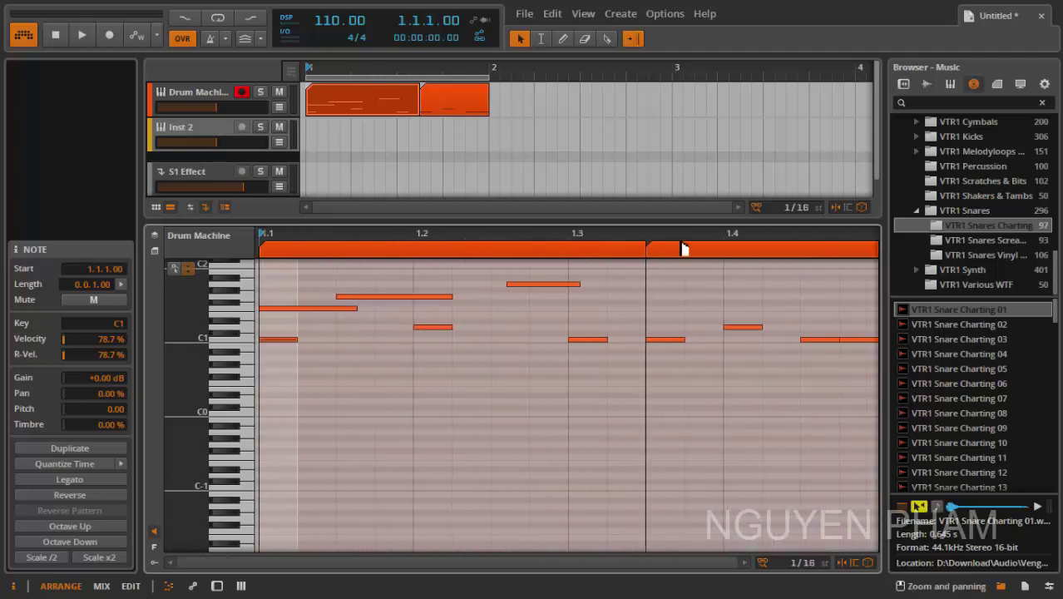
left_click_drag(515, 237, 460, 237)
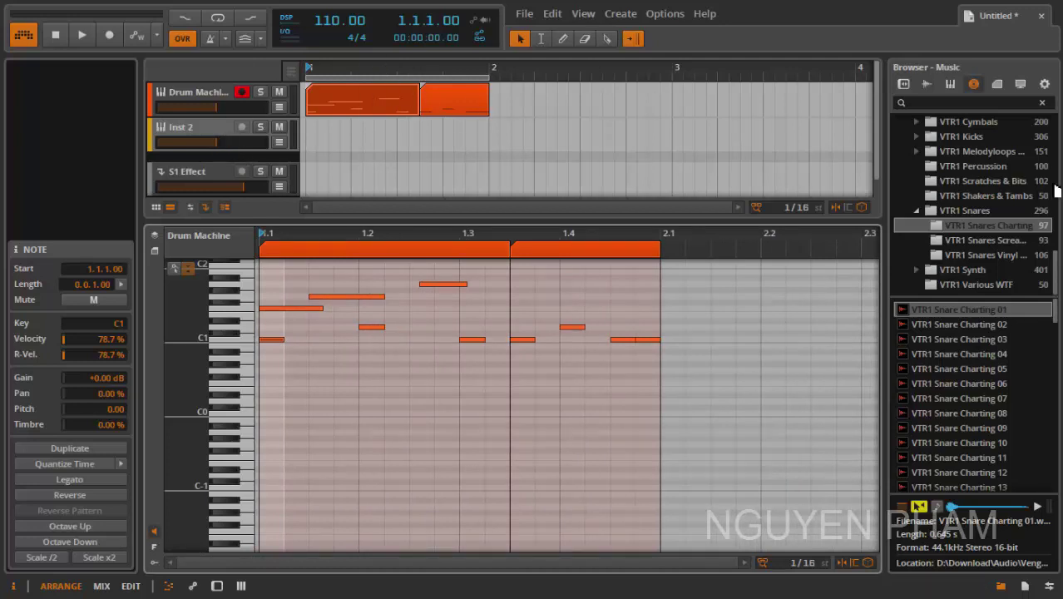
- Switch the browser to Devices and Presets, collapse the Containers folder and show the main categories under Bitwig Devices
scroll(1054, 266, "up", 10)
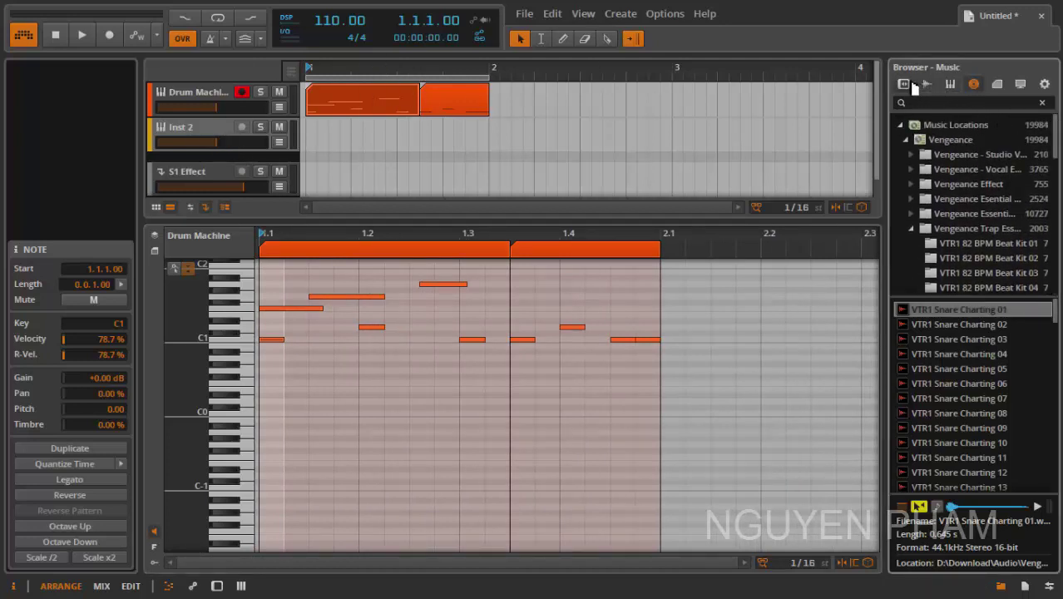
left_click(906, 84)
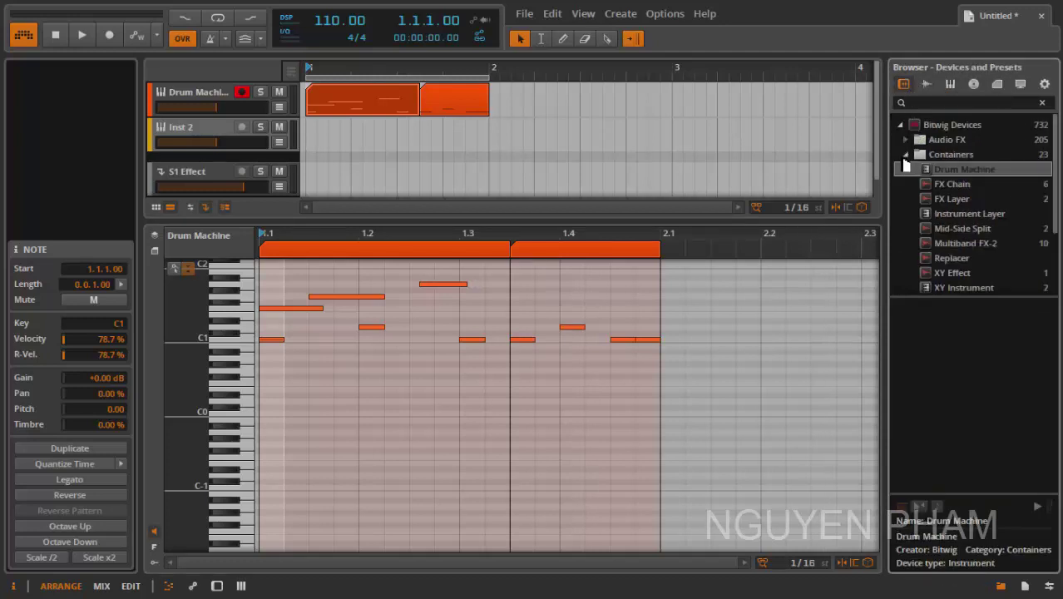
left_click(905, 156)
left_click(900, 124)
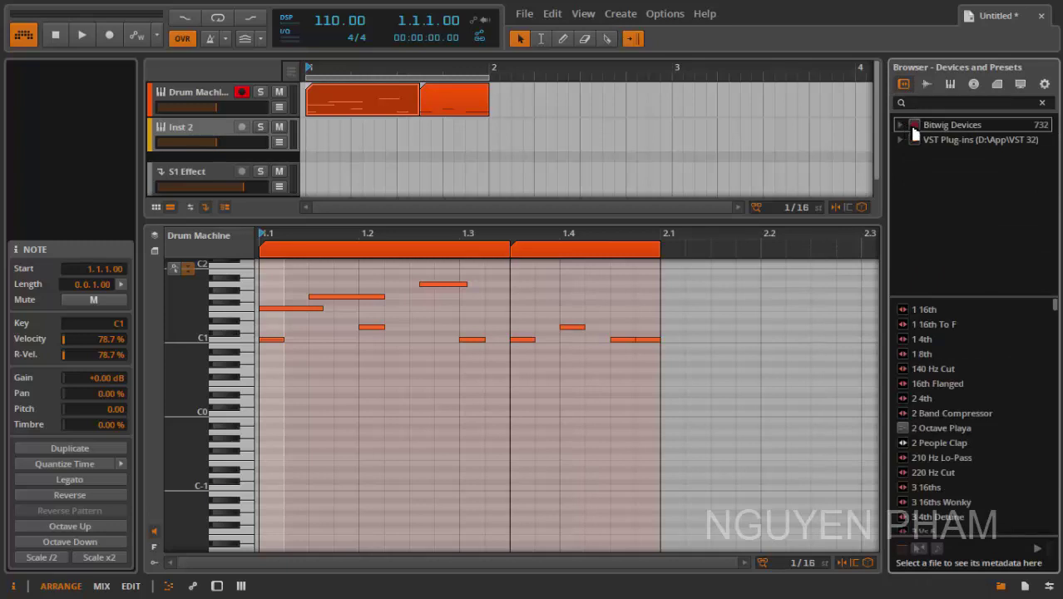
left_click(899, 125)
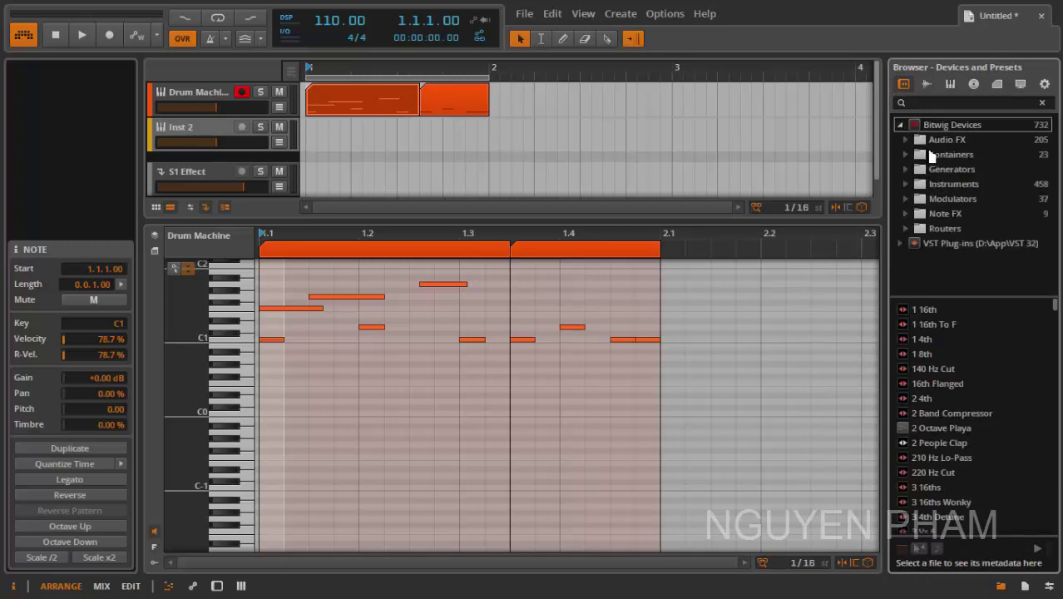
- Look through the presets of the Audio FX, Containers, Routers and Note FX device categories
left_click(991, 140)
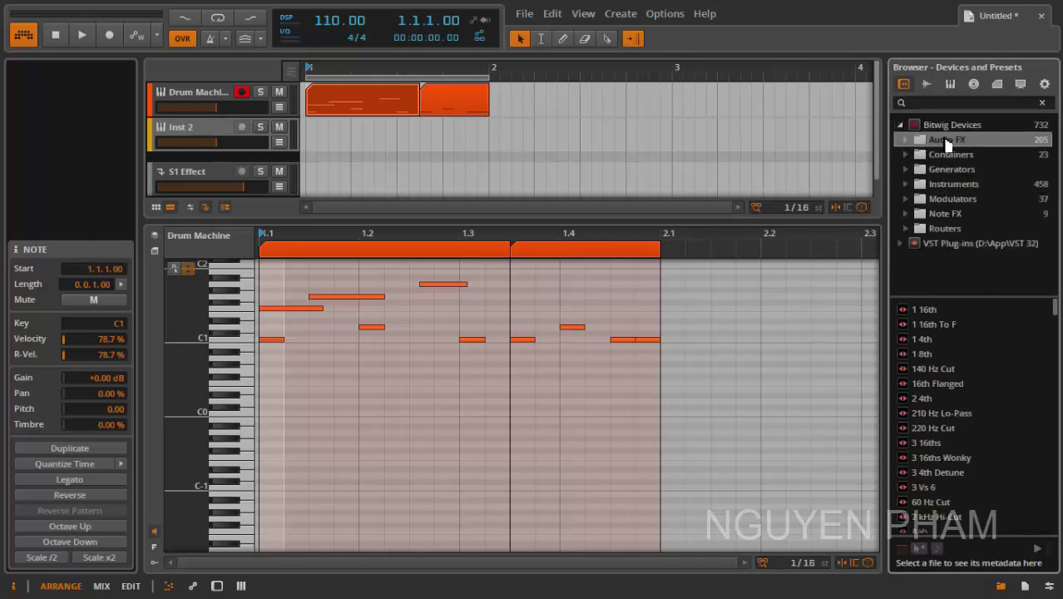
left_click(959, 158)
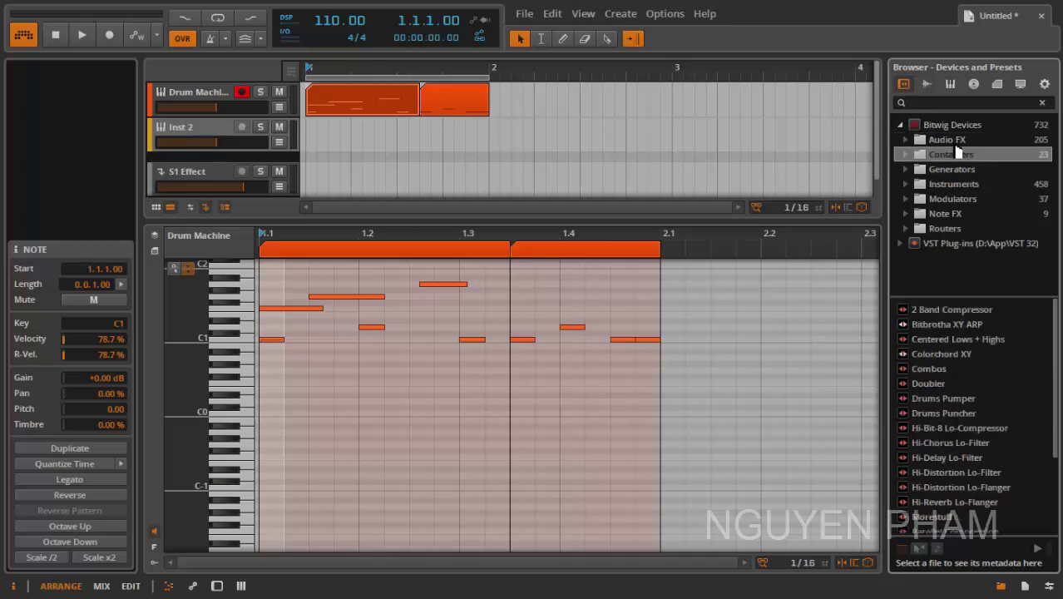
left_click(948, 142)
left_click(928, 228)
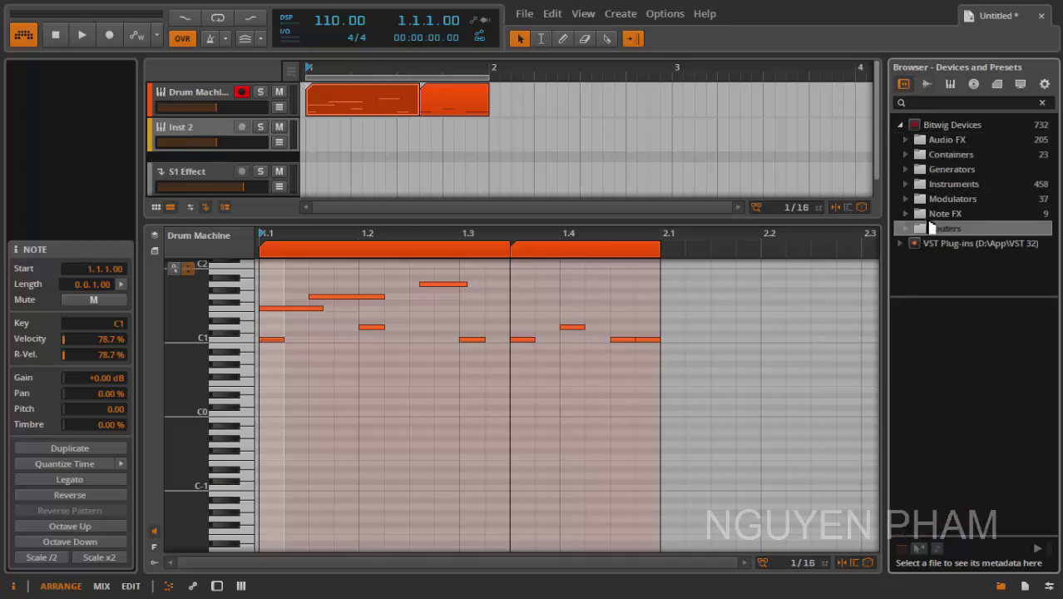
left_click(946, 214)
left_click(950, 143)
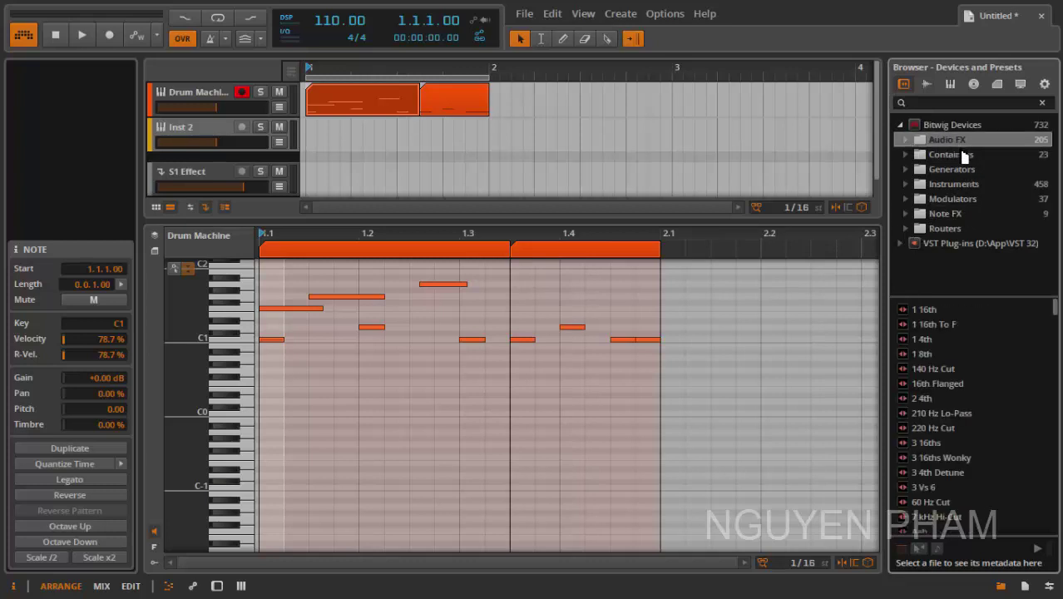
- Expand Audio FX and examine the Bit-8, Chorus, Compressor, Comb, Delay-1 and Delay-2 effects with their presets
left_click(906, 140)
left_click(942, 154)
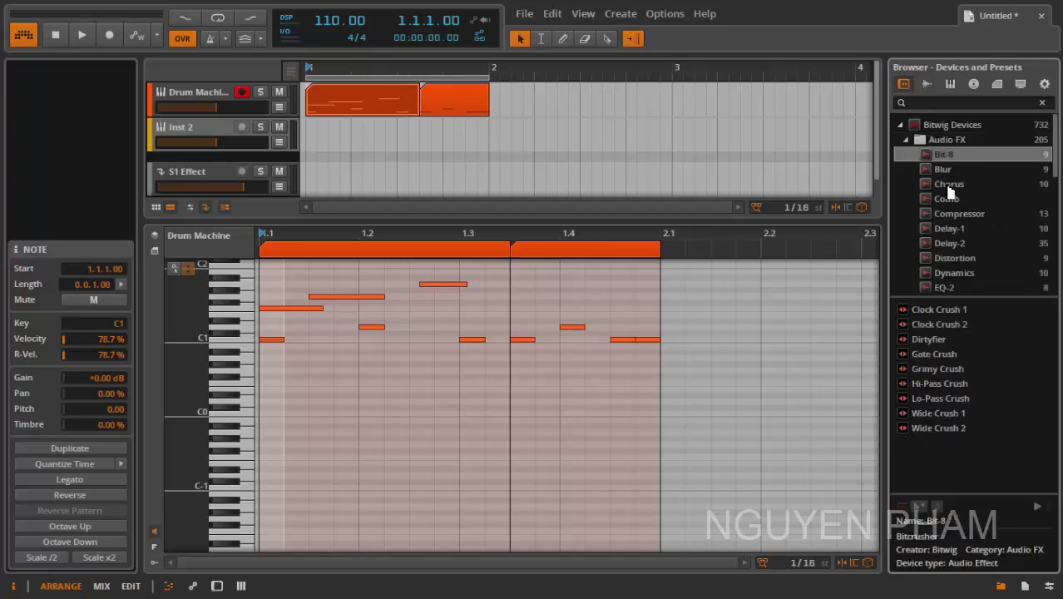
left_click(948, 184)
left_click(948, 214)
left_click(946, 229)
left_click(967, 214)
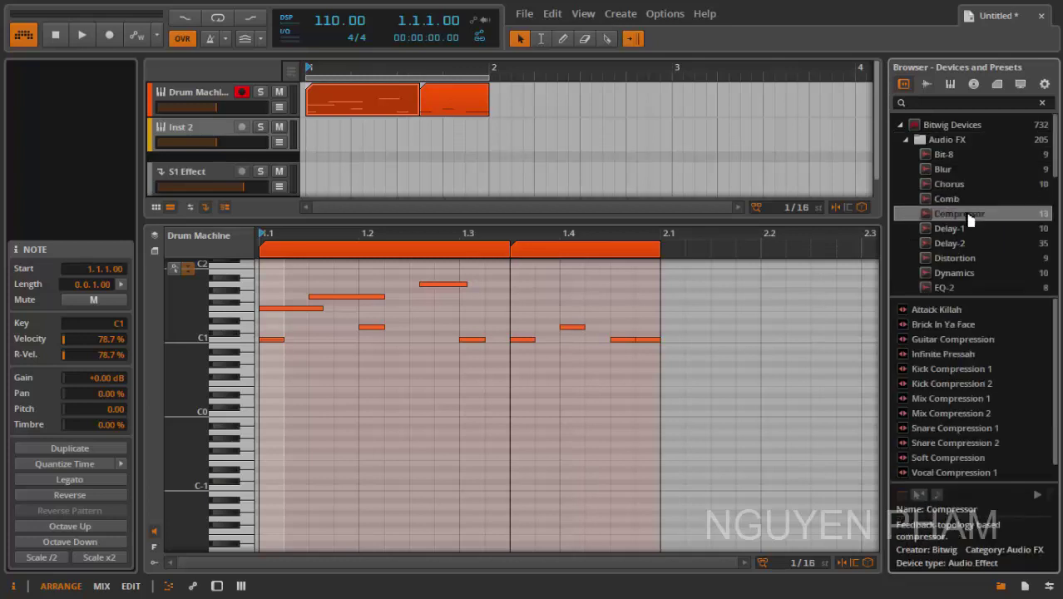
left_click(948, 200)
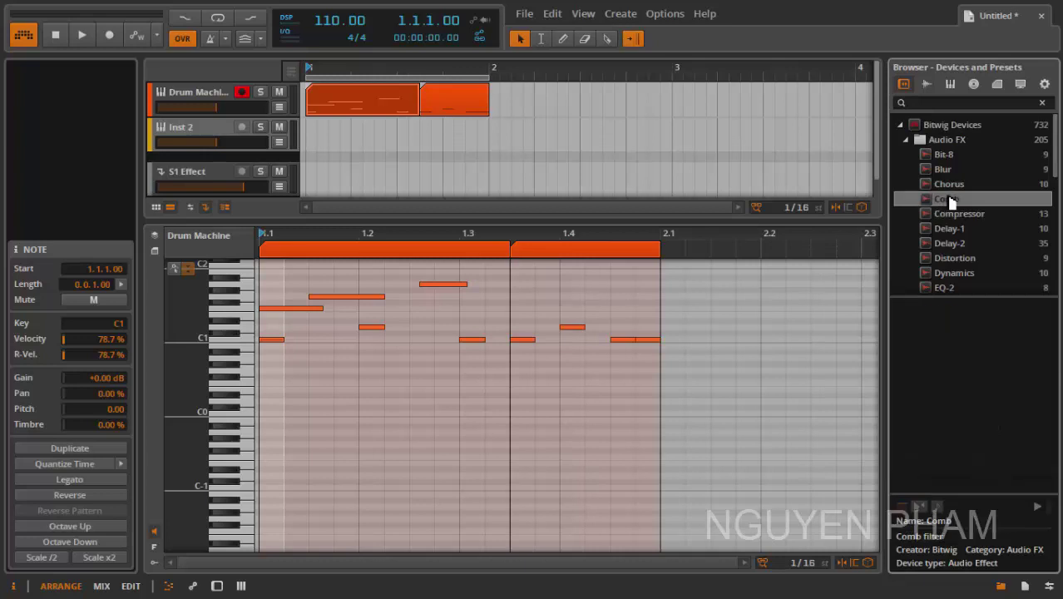
left_click(950, 187)
left_click(937, 231)
left_click(967, 245)
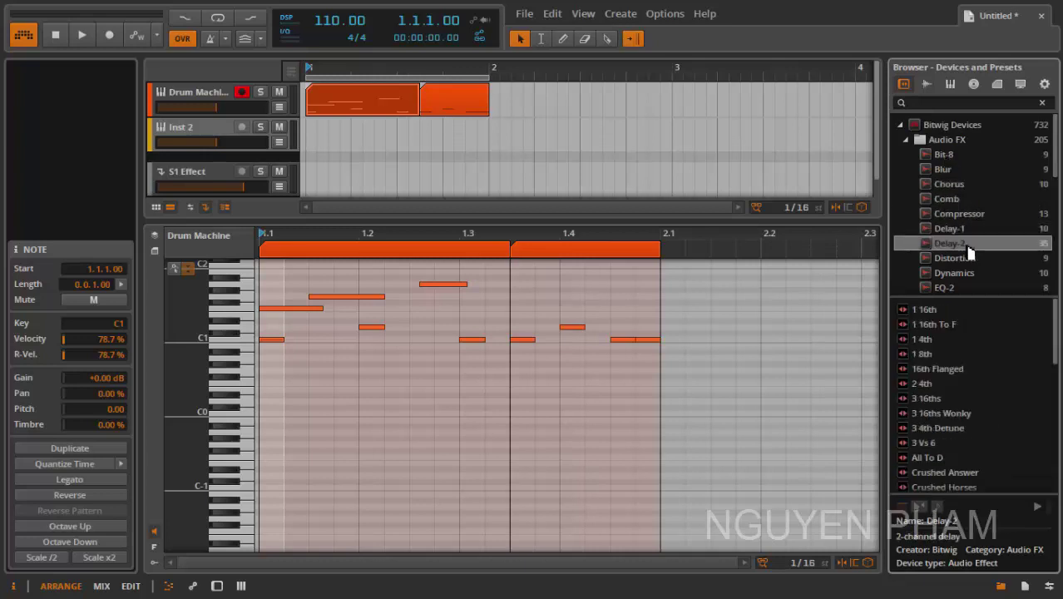
- Compare the EQ-2 and EQ-5 effects and examine Filter, Flanger and Gate further down the Audio FX list
scroll(1037, 167, "down", 3)
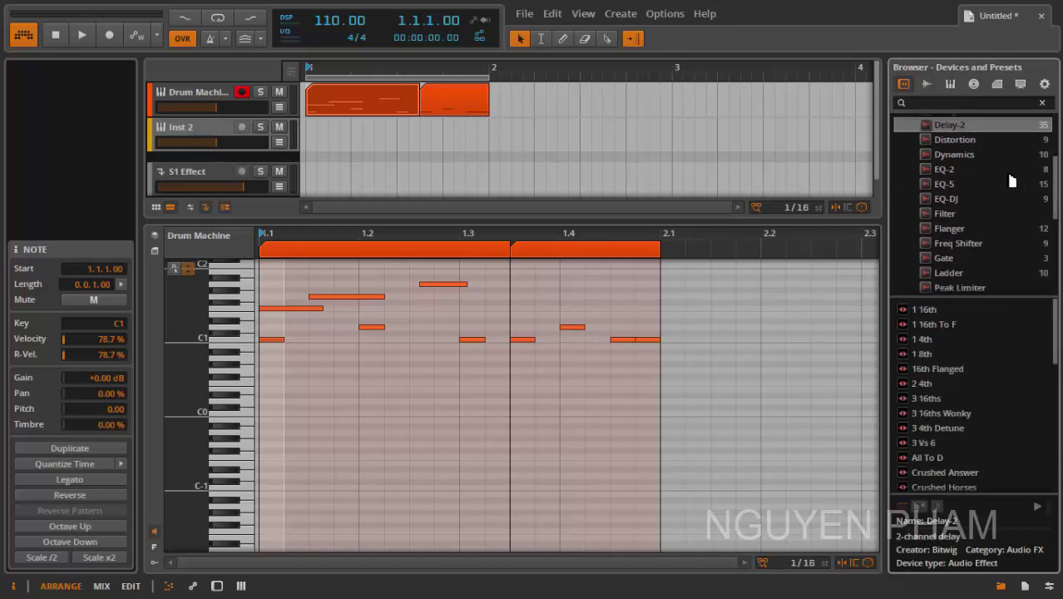
left_click(941, 171)
left_click(941, 182)
left_click(939, 171)
left_click(946, 184)
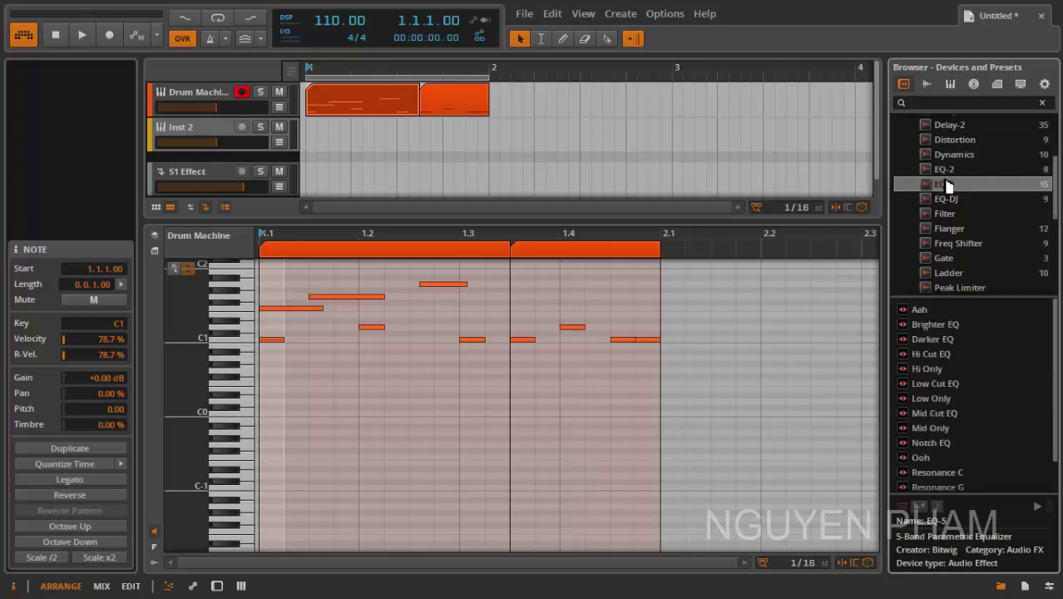
left_click(944, 170)
left_click(945, 183)
left_click(944, 171)
left_click(946, 183)
left_click(948, 172)
left_click(950, 187)
left_click(954, 214)
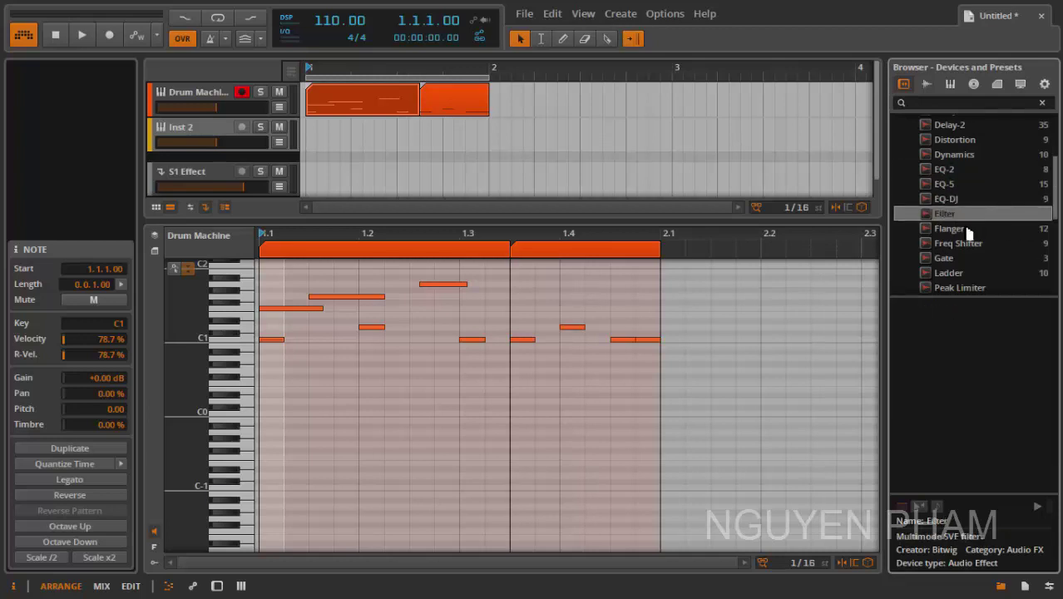
left_click(966, 229)
left_click(944, 257)
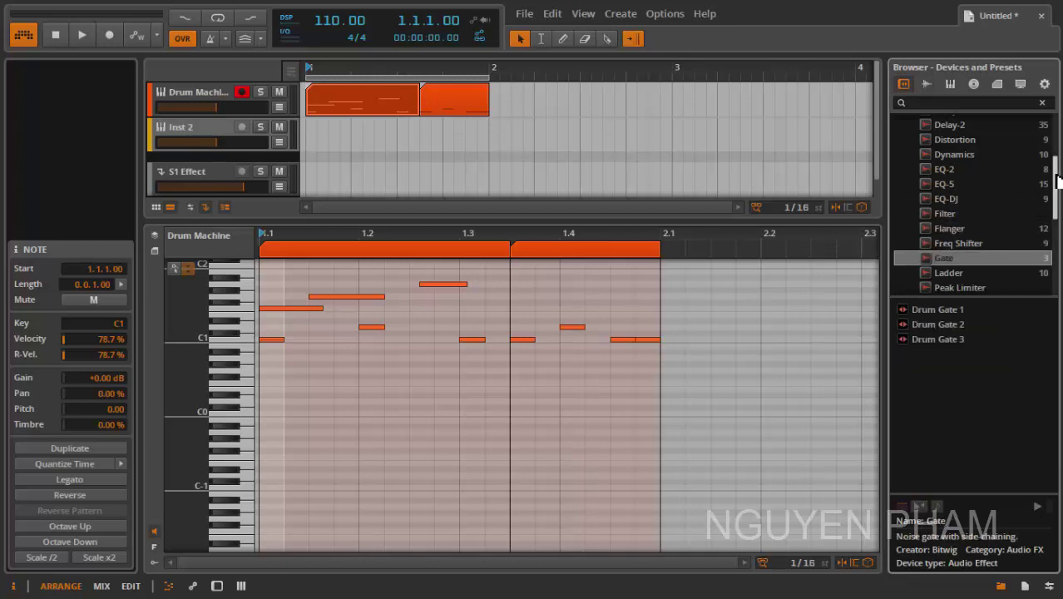
- Collapse the Audio FX folder and look through the Instruments, Modulators, Routers and Note FX categories
left_click_drag(1053, 190, 1039, 125)
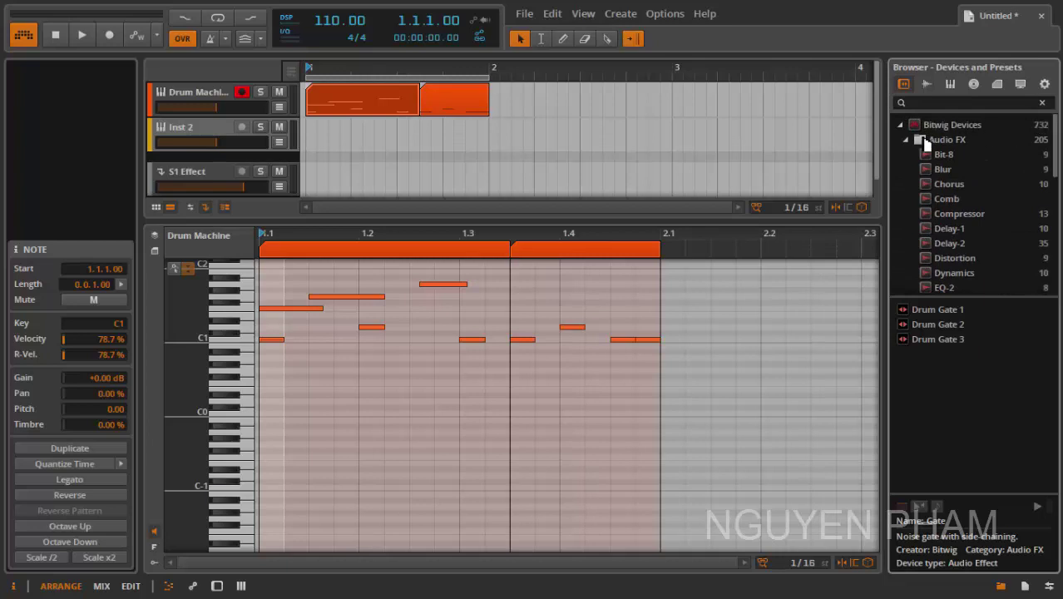
left_click(907, 140)
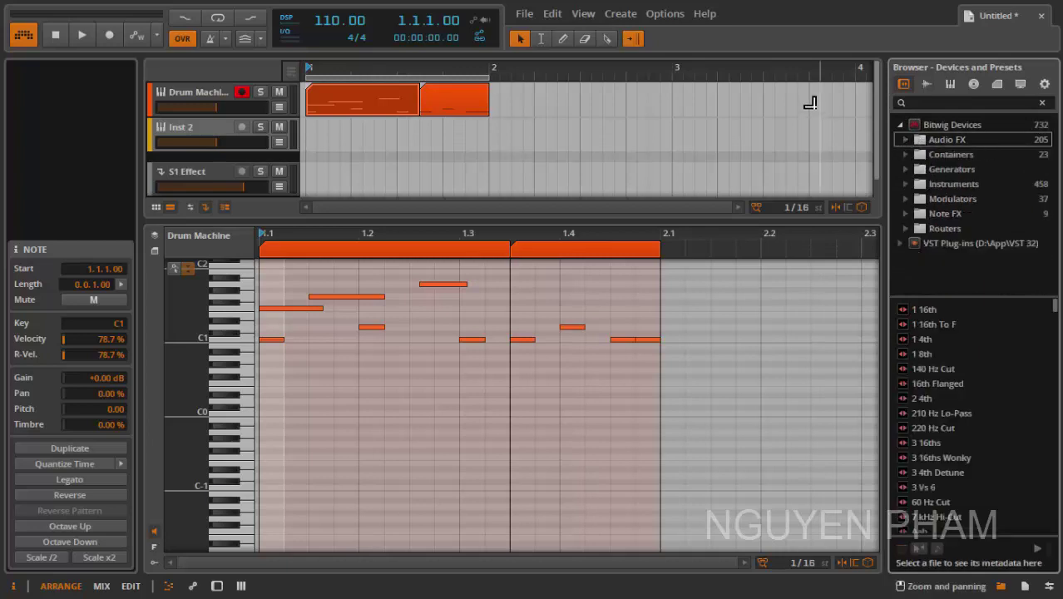
left_click(950, 184)
left_click(951, 201)
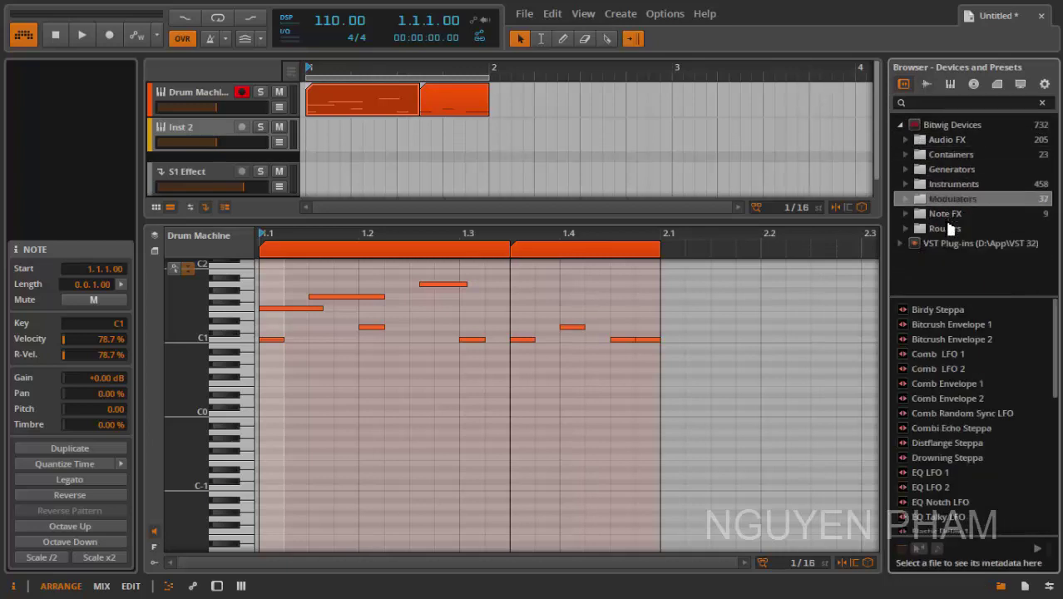
left_click(946, 228)
left_click(935, 214)
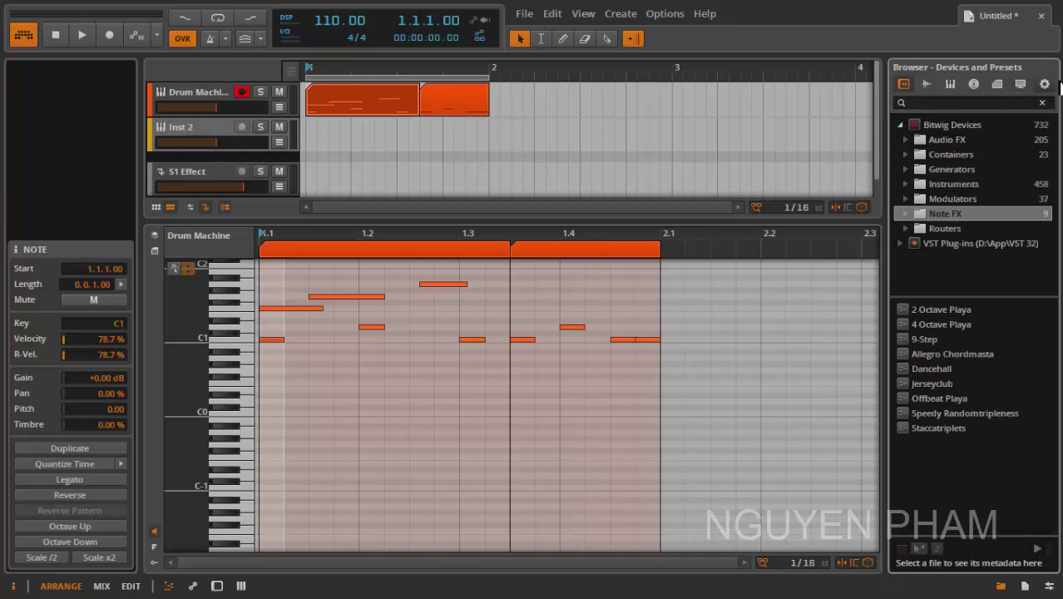
- Open the browser configuration, examine the installable sound packages in the Package Manager and close it
left_click(1044, 84)
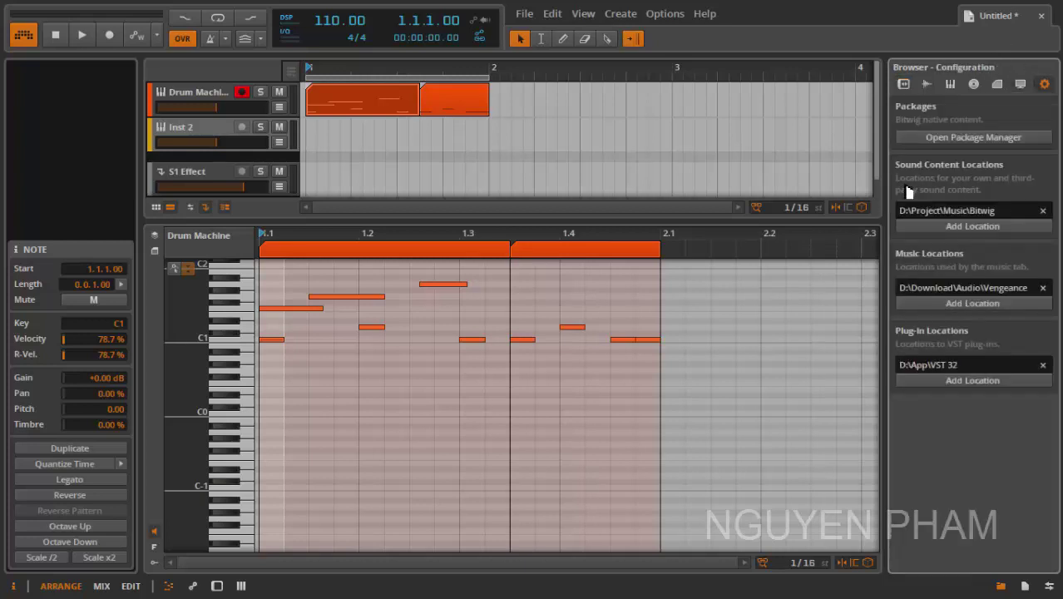
left_click(962, 139)
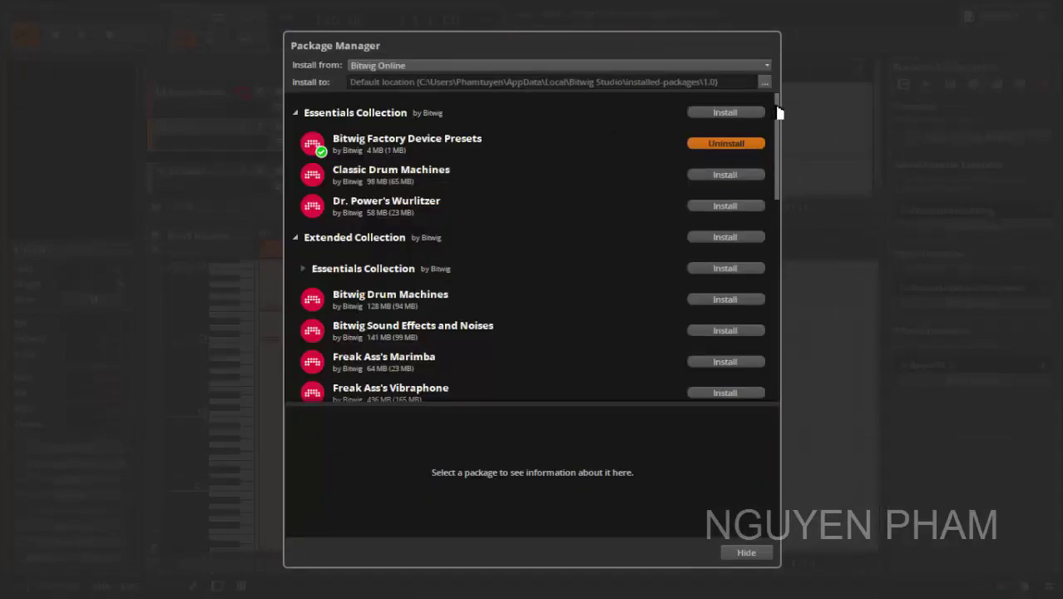
mouse_move(776, 108)
left_mouse_down()
mouse_move(752, 312)
mouse_move(776, 119)
mouse_move(782, 316)
mouse_move(776, 119)
left_mouse_up()
left_click(763, 554)
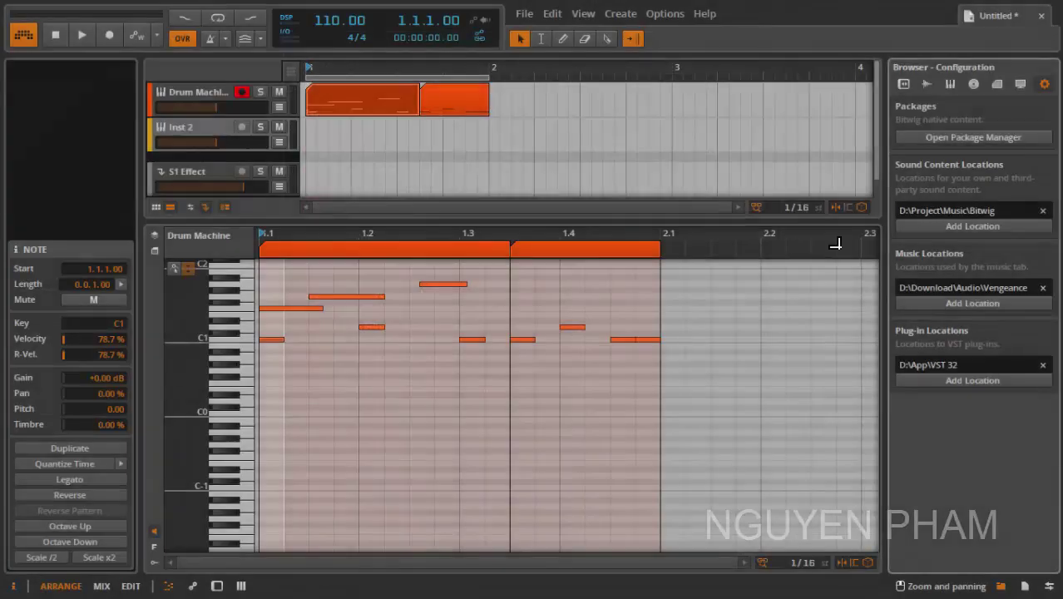
left_click(961, 136)
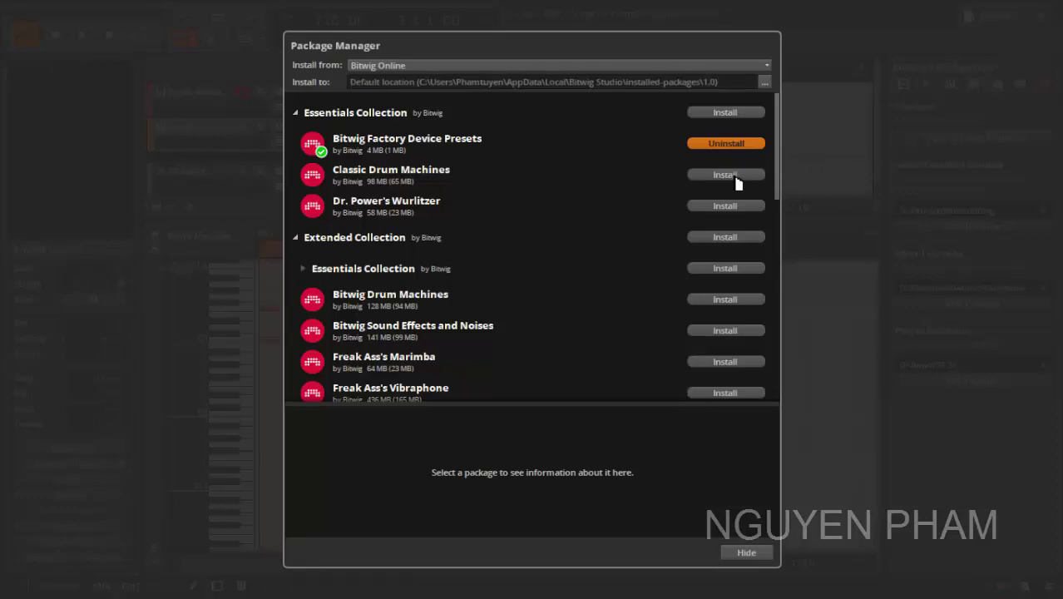
left_click(751, 552)
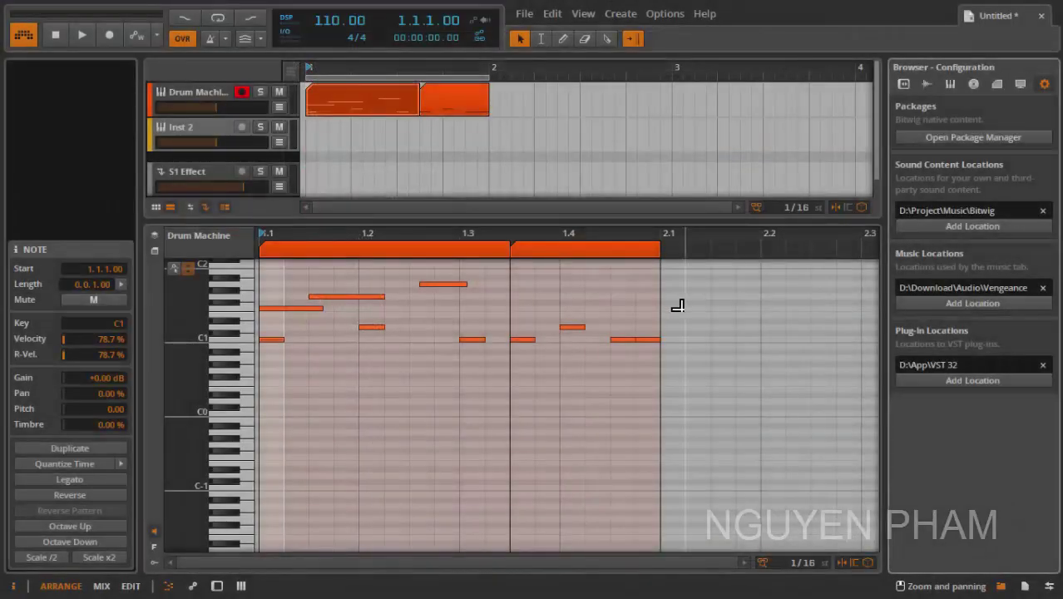
- Return to Devices and Presets, expand the VST Plug-ins location and select the Nexus plug-in to view its details
left_click(903, 84)
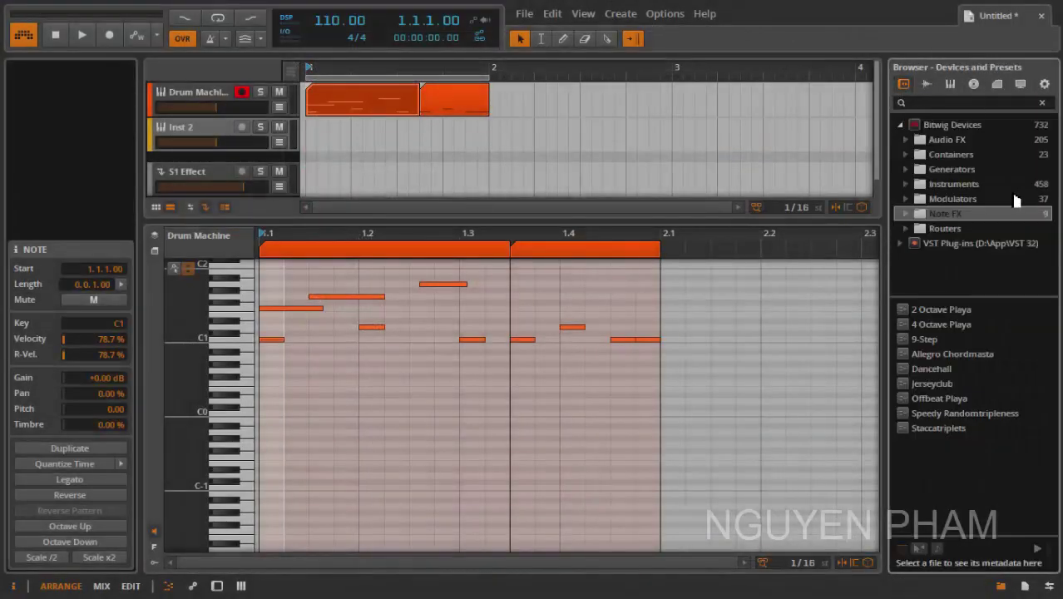
left_click(914, 242)
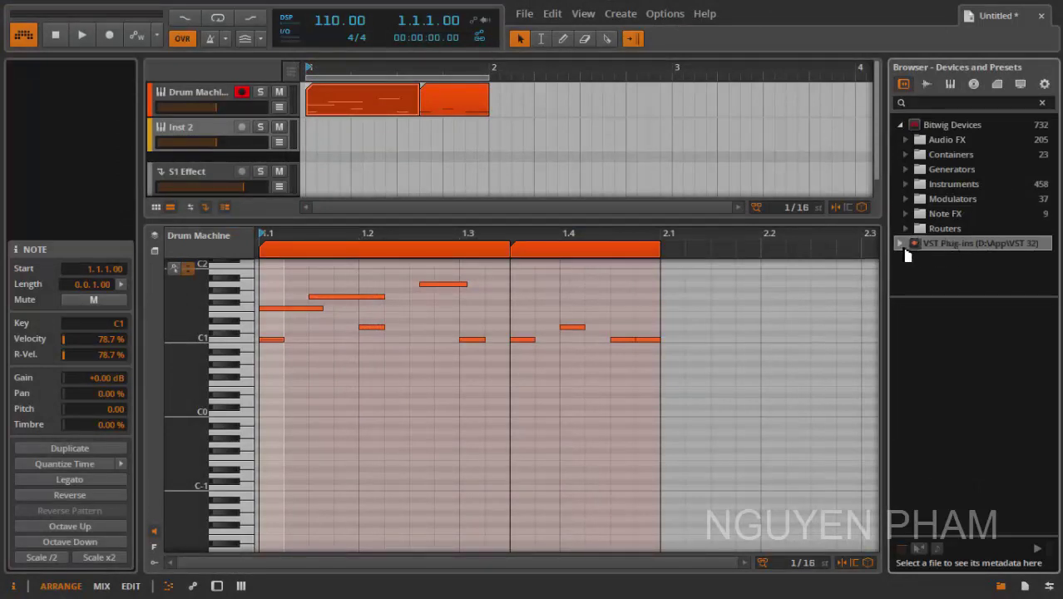
left_click(900, 243)
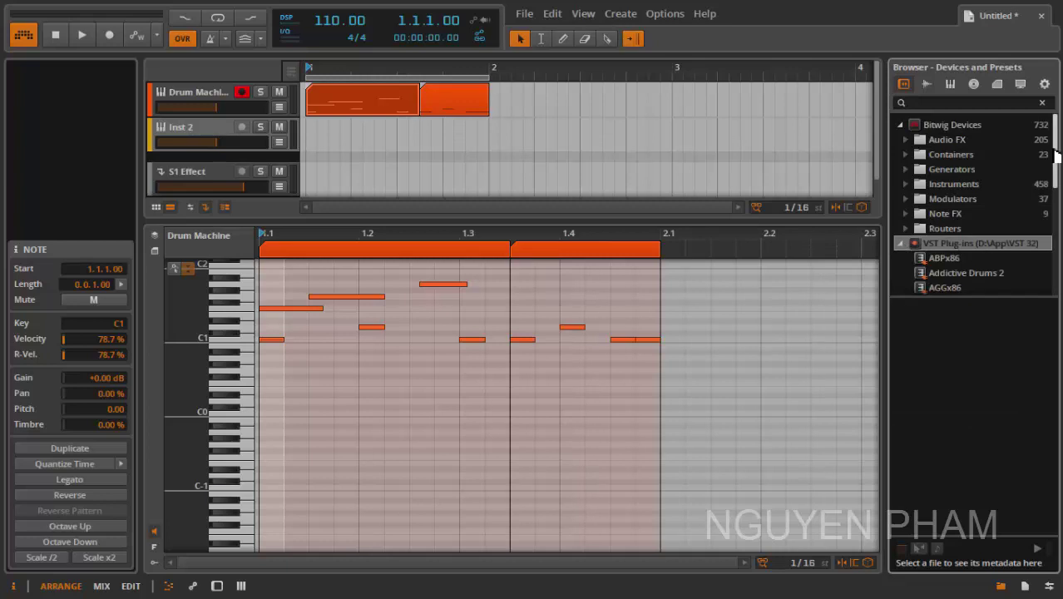
scroll(1055, 157, "down", 10)
left_click_drag(1056, 266, 1057, 287)
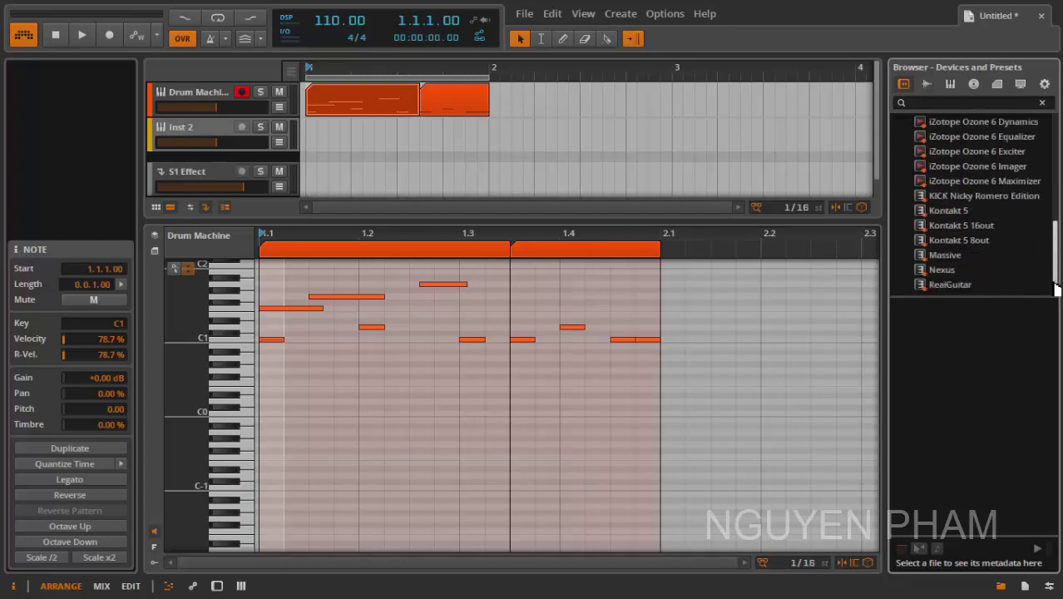
left_click(944, 270)
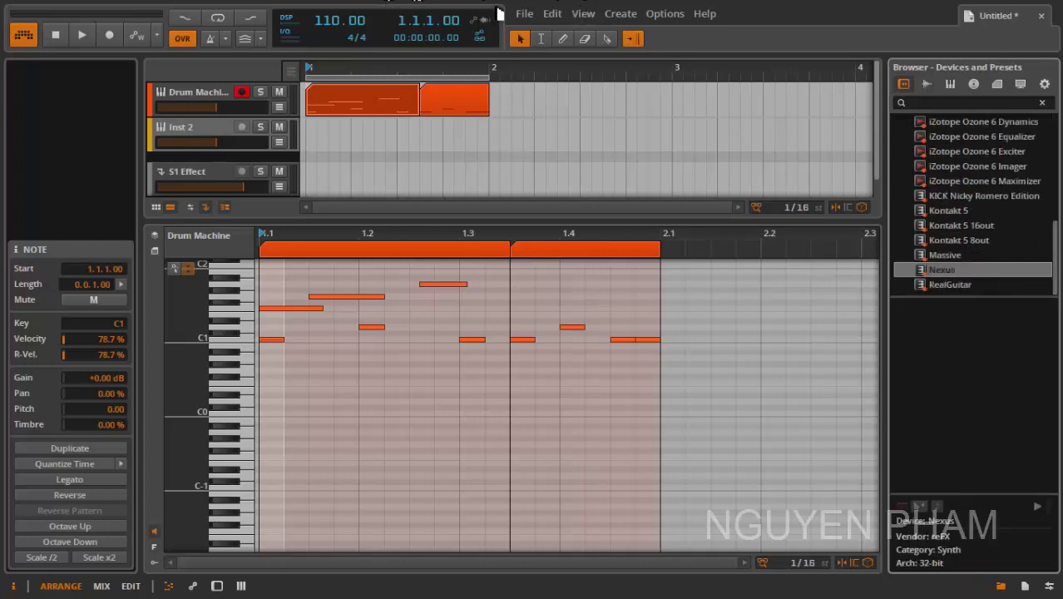
- Look over the Edit and Help commands, read the About Bitwig Studio version information and close it
left_click(584, 12)
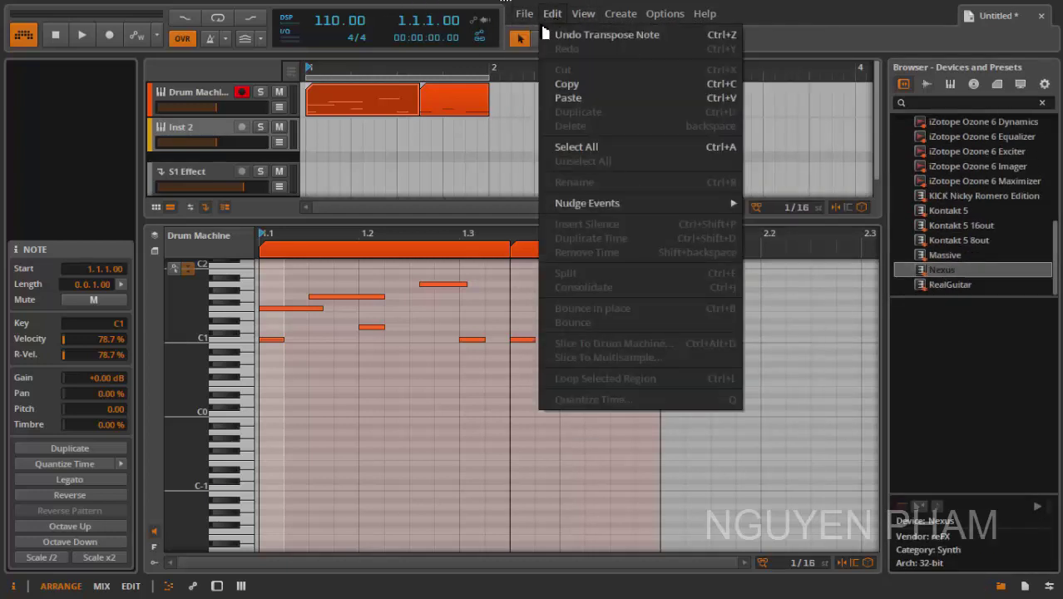
mouse_move(544, 12)
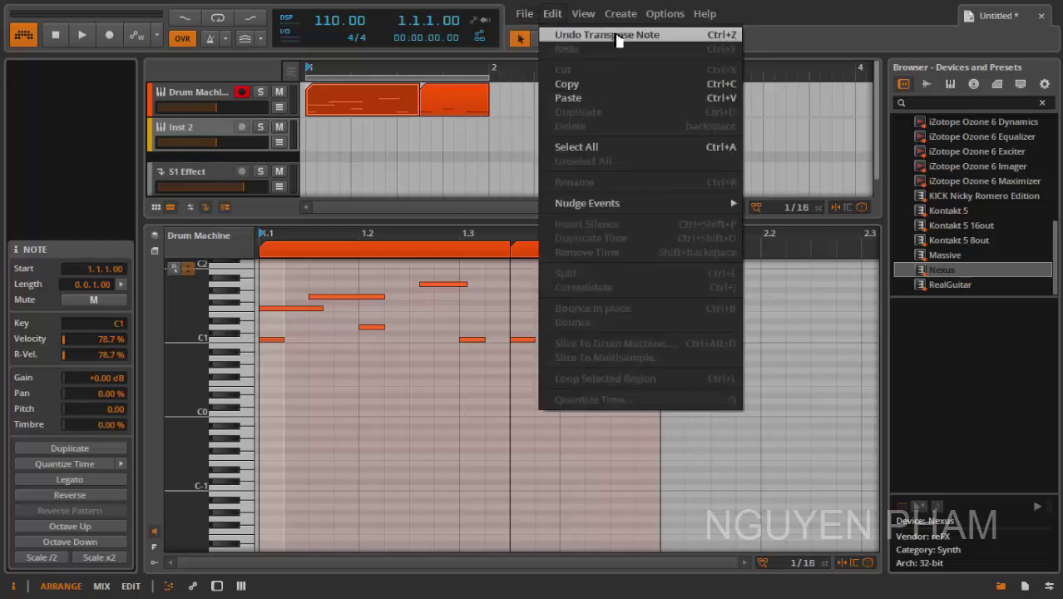
mouse_move(707, 15)
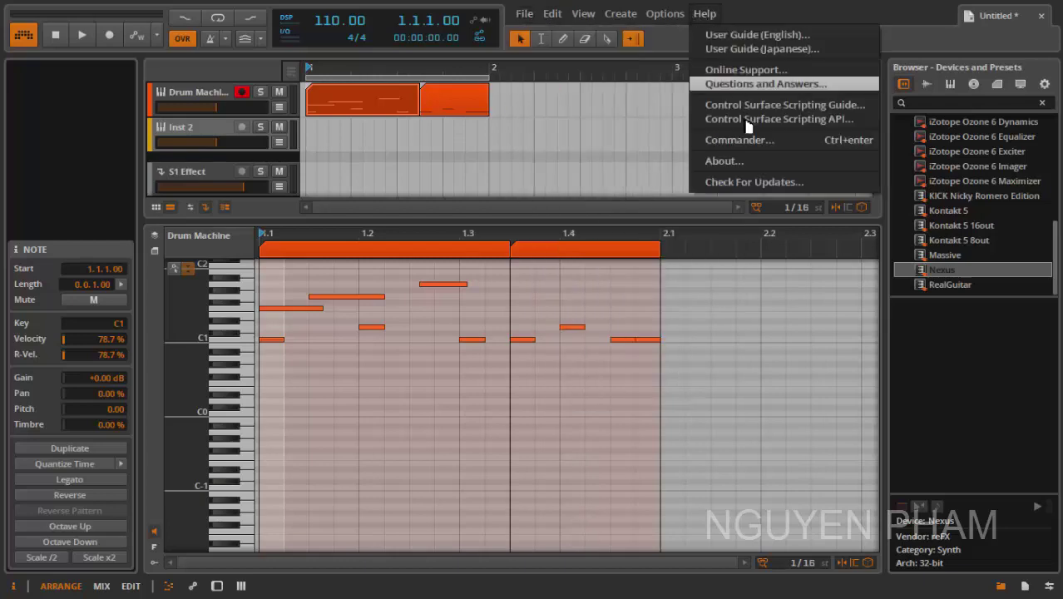
left_click(734, 161)
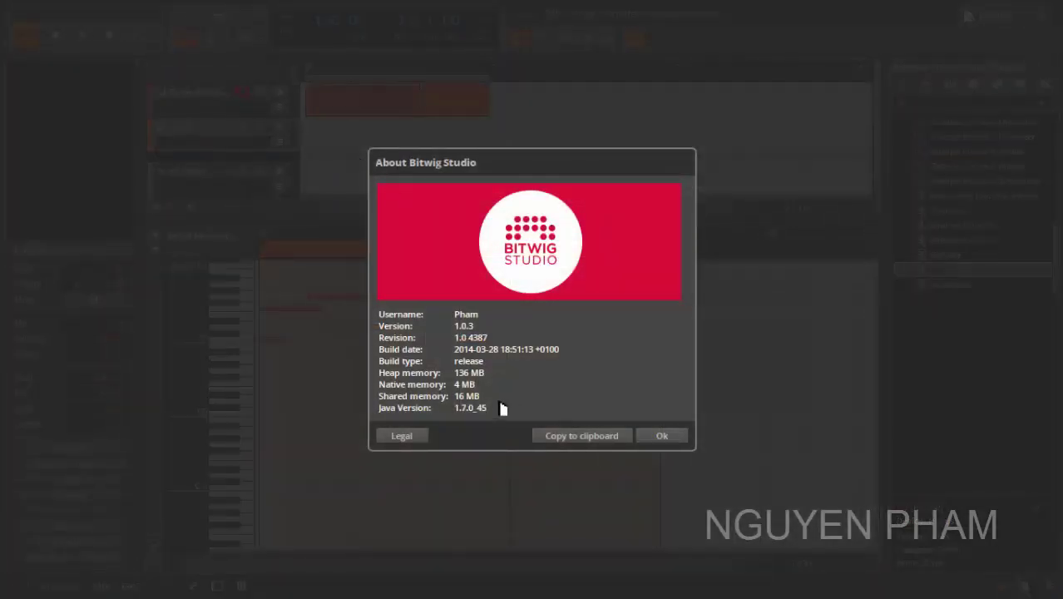
left_click(661, 438)
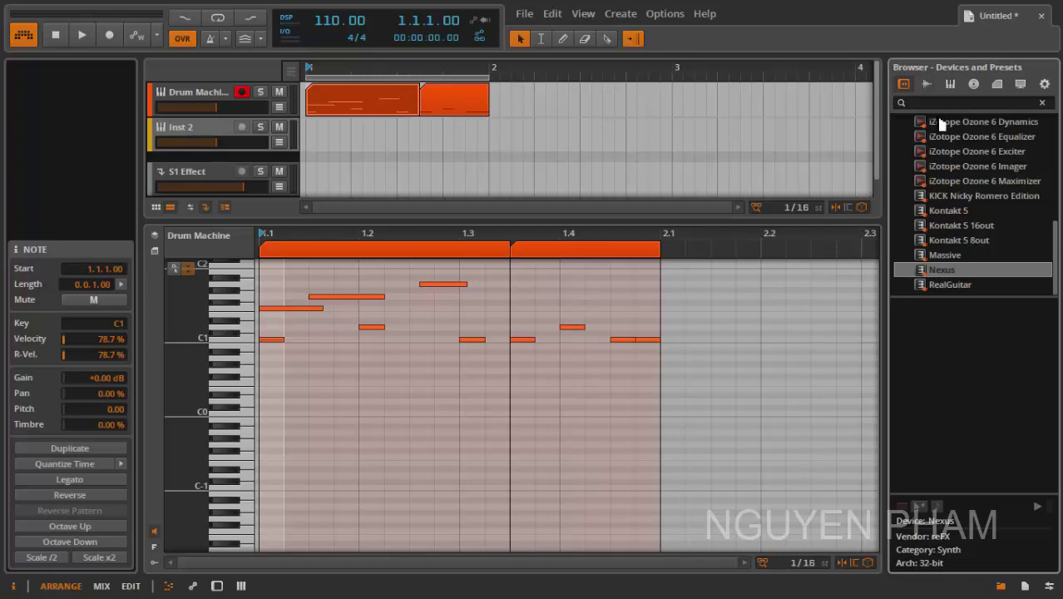
- Collapse the VST Plug-ins location in the Devices and Presets browser and select it
left_click_drag(1052, 243, 1056, 153)
left_click(903, 238)
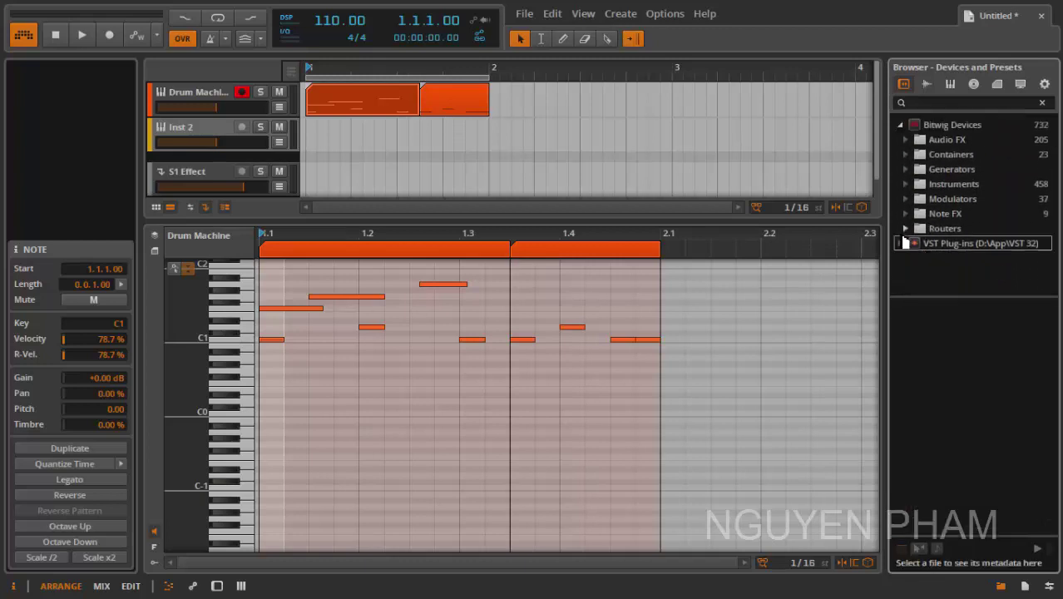
left_click(953, 246)
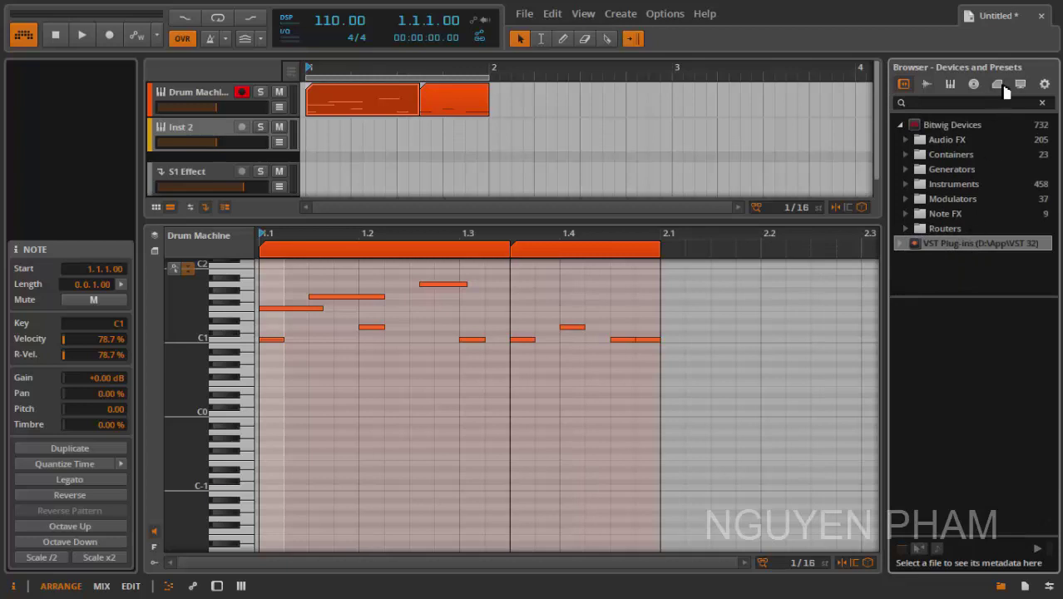
- In the browser configuration, look at the folder chooser for adding a plug-in location and dismiss it without adding one
left_click(1045, 85)
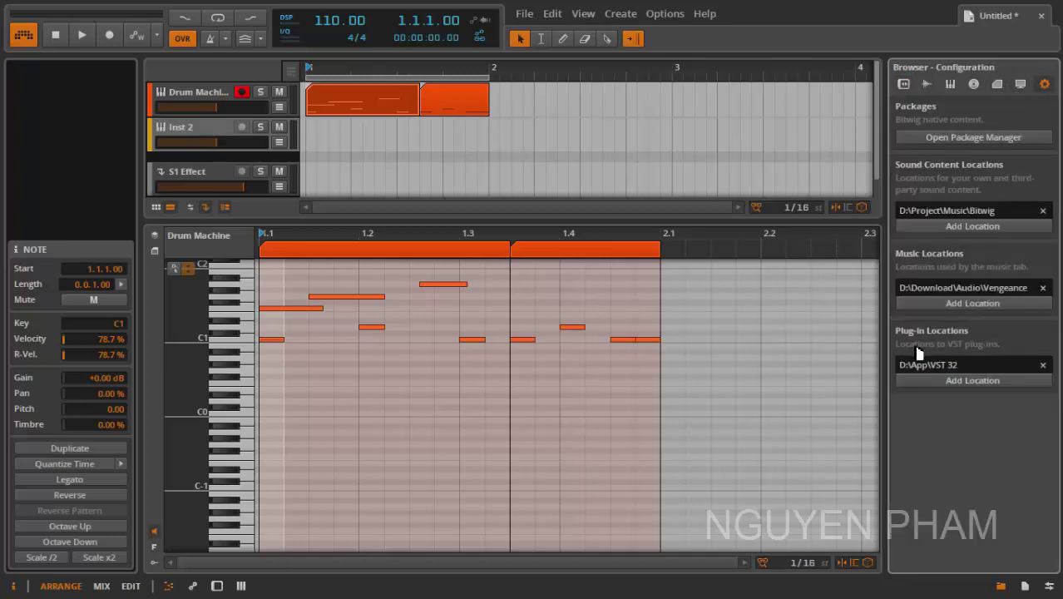
left_click(973, 380)
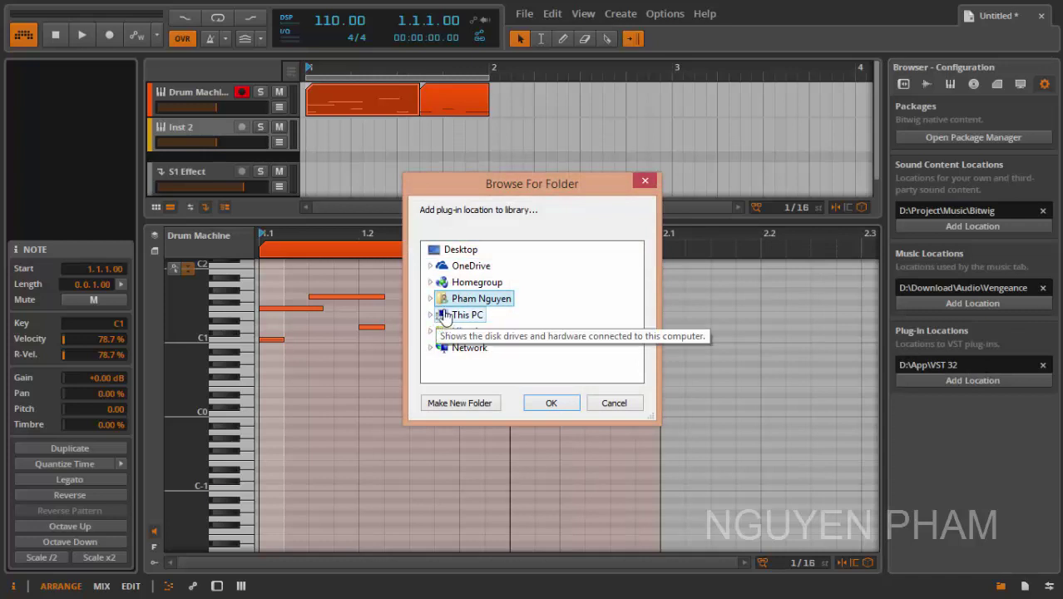
left_click(643, 182)
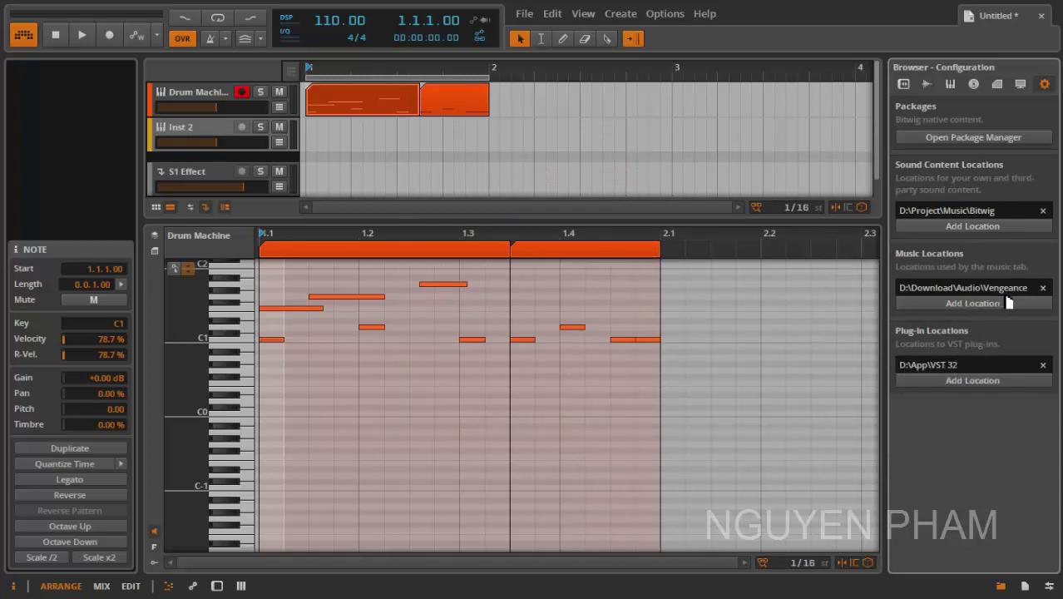
- View the folder chooser for adding a music location, dismiss it without choosing a folder, and show the browser's Files view
left_click(959, 304)
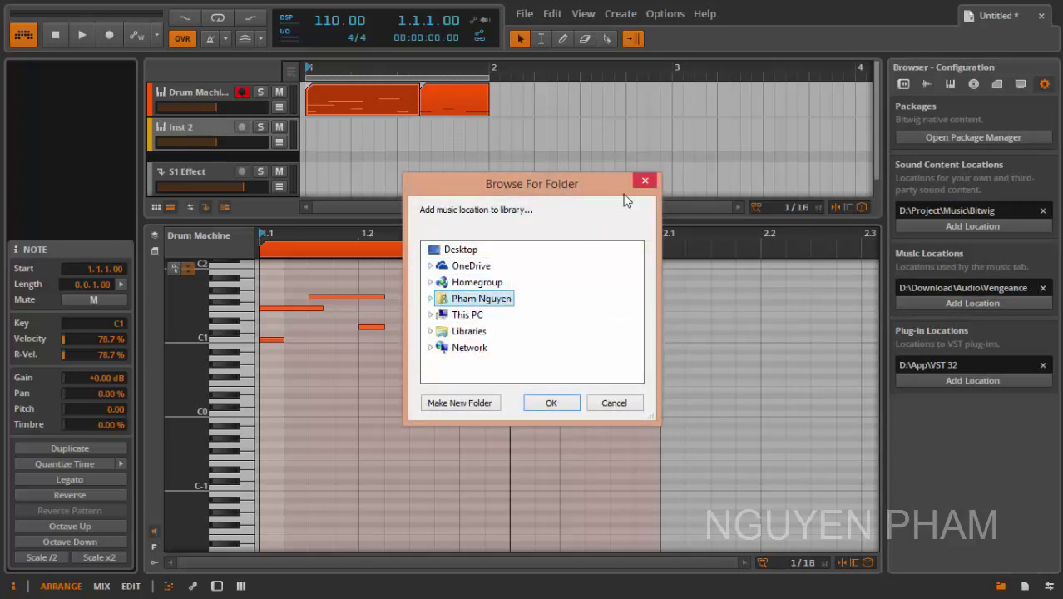
left_click(644, 180)
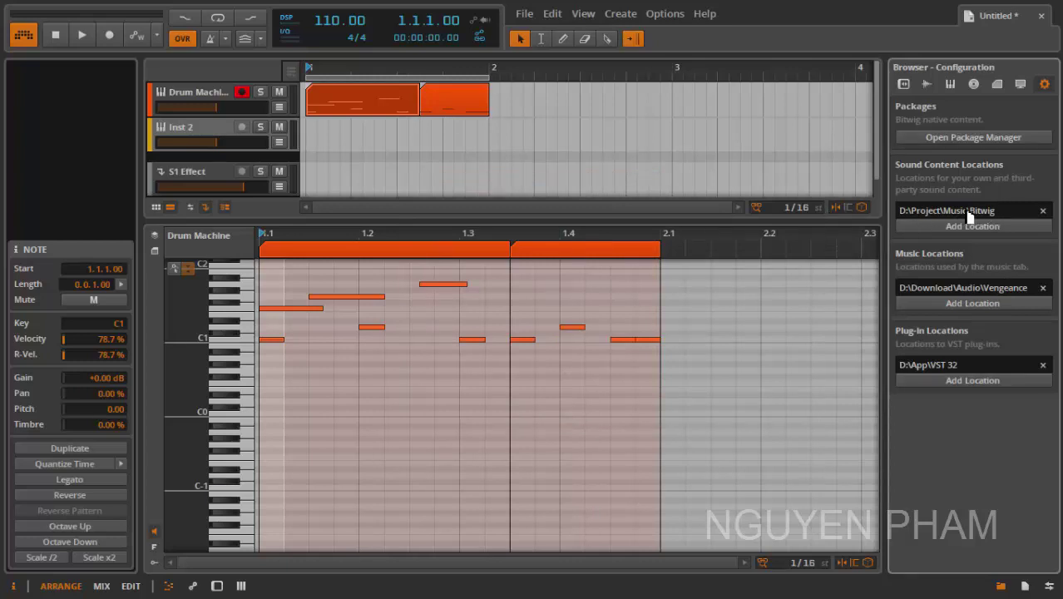
left_click(1022, 86)
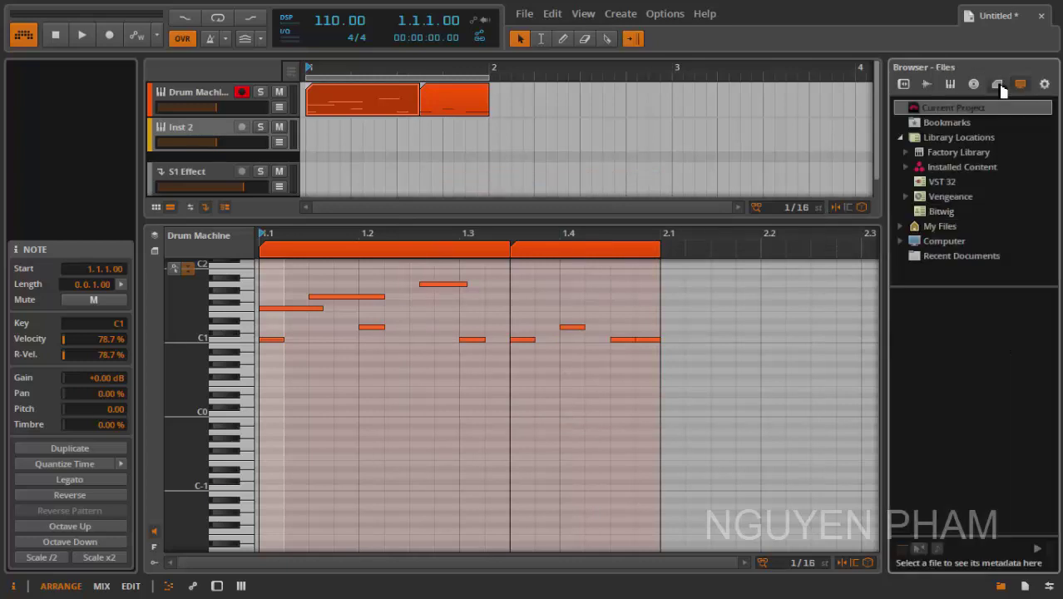